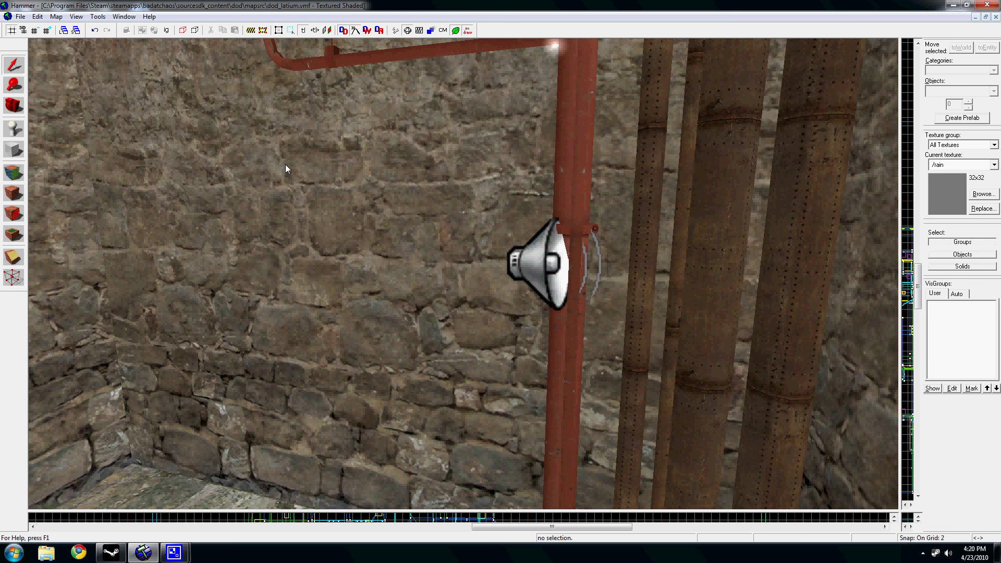
Step: Look over the stone room with the wall pipes, the fenced player-clip area and the arched courtyard outside
{"action": "left_click", "coordinate": [18, 113]}
{"action": "key", "text": "z"}
{"action": "key", "text": "s"}
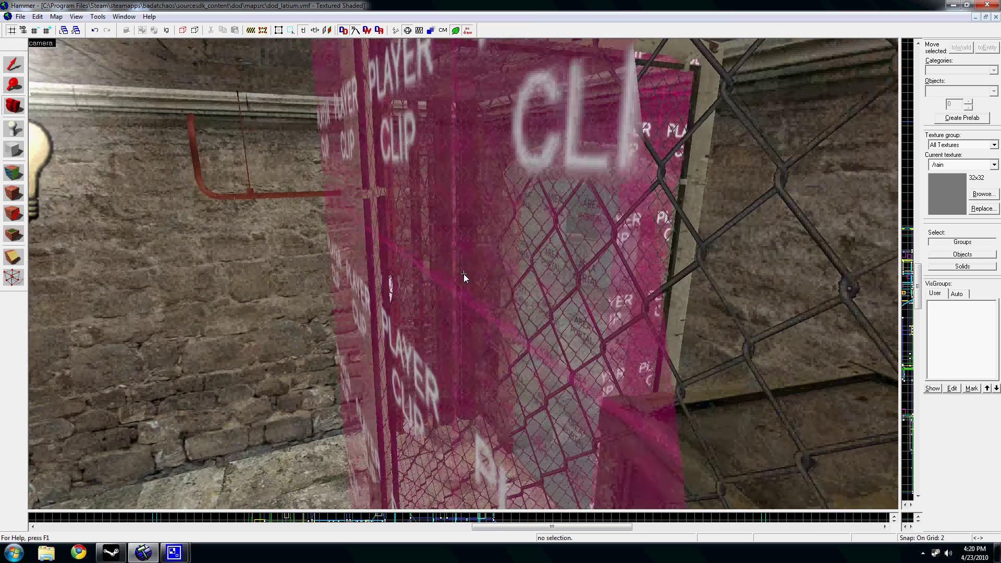
{"action": "key", "text": "a"}
{"action": "key", "text": "w"}
{"action": "key", "text": "s"}
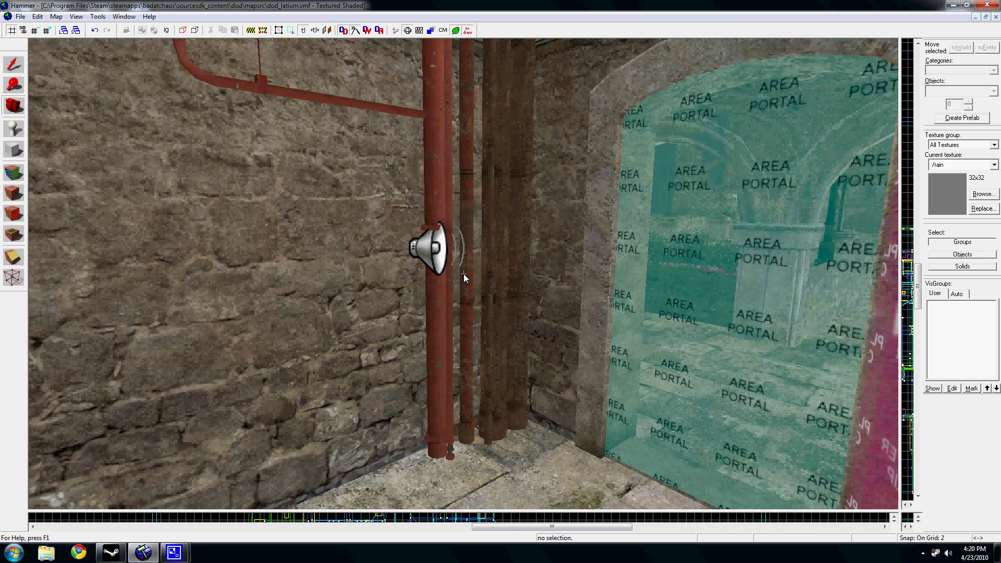
{"action": "key", "text": "d"}
{"action": "key", "text": "s"}
{"action": "key", "text": "a"}
{"action": "key", "text": "s"}
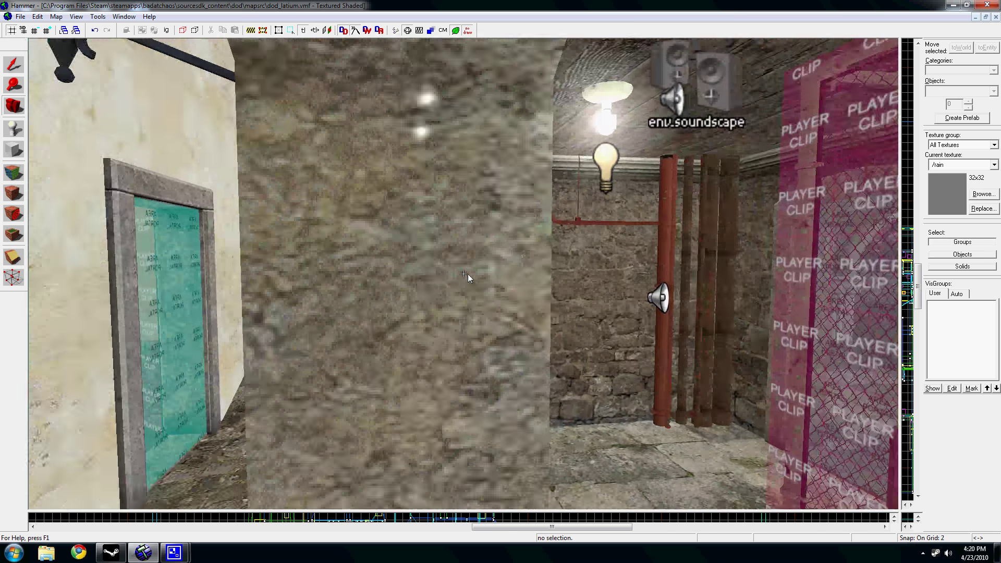
{"action": "key", "text": "w"}
{"action": "key", "text": "w"}
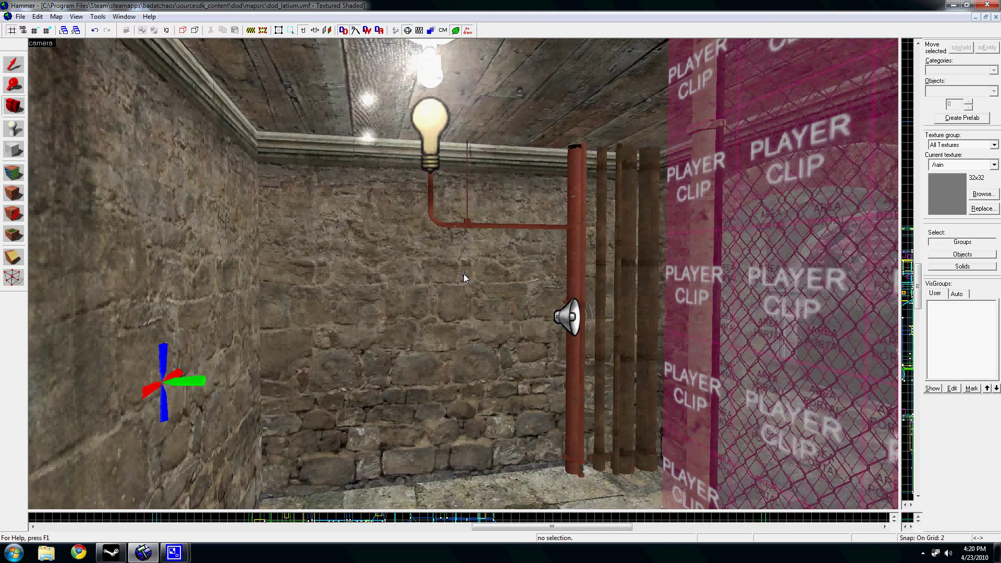
{"action": "key", "text": "d"}
{"action": "key", "text": "a"}
{"action": "key", "text": "d"}
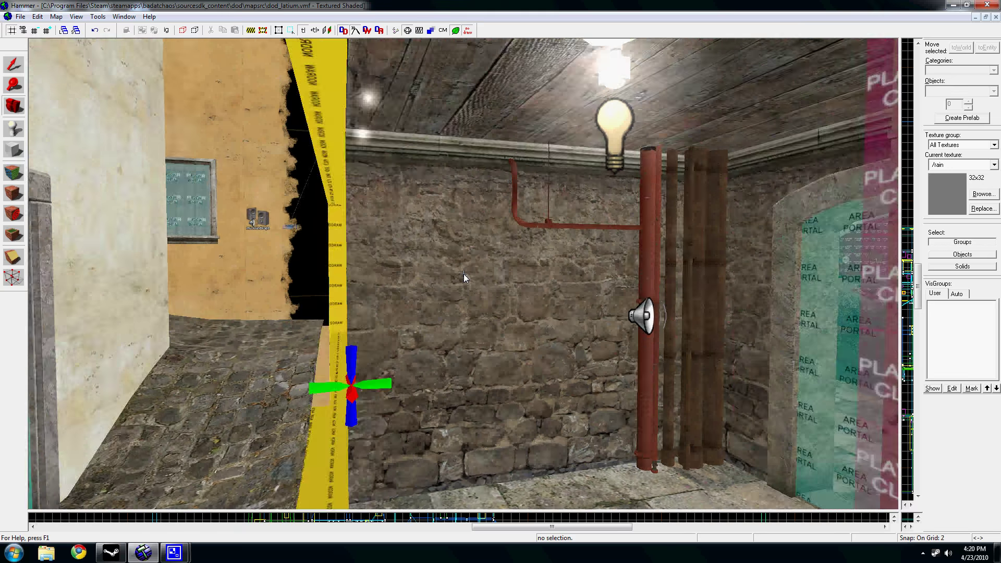
{"action": "key", "text": "a"}
{"action": "key", "text": "w"}
{"action": "key", "text": "s"}
{"action": "key", "text": "w"}
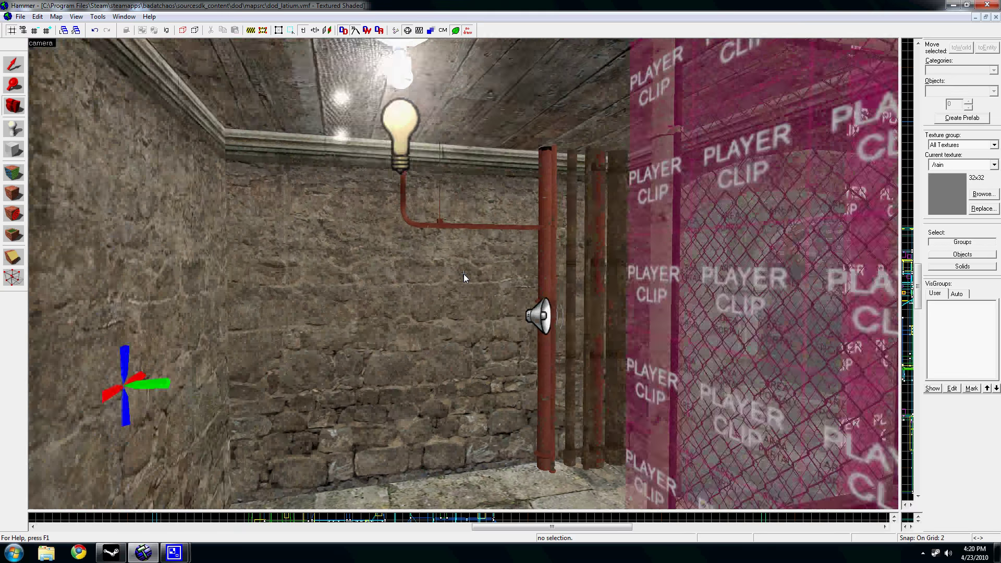
{"action": "key", "text": "s"}
{"action": "key", "text": "w"}
{"action": "key", "text": "s"}
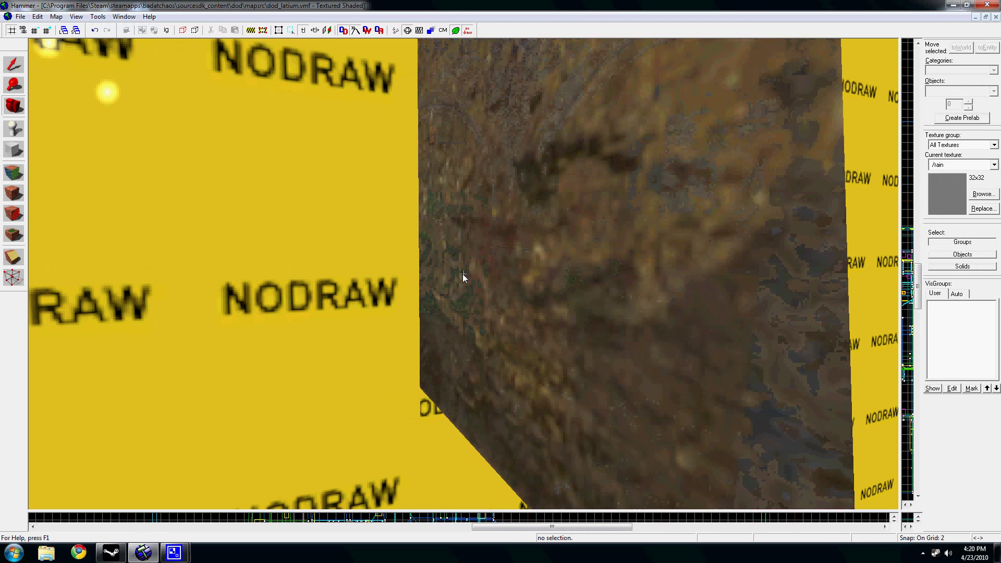
{"action": "key", "text": "w"}
{"action": "key", "text": "s"}
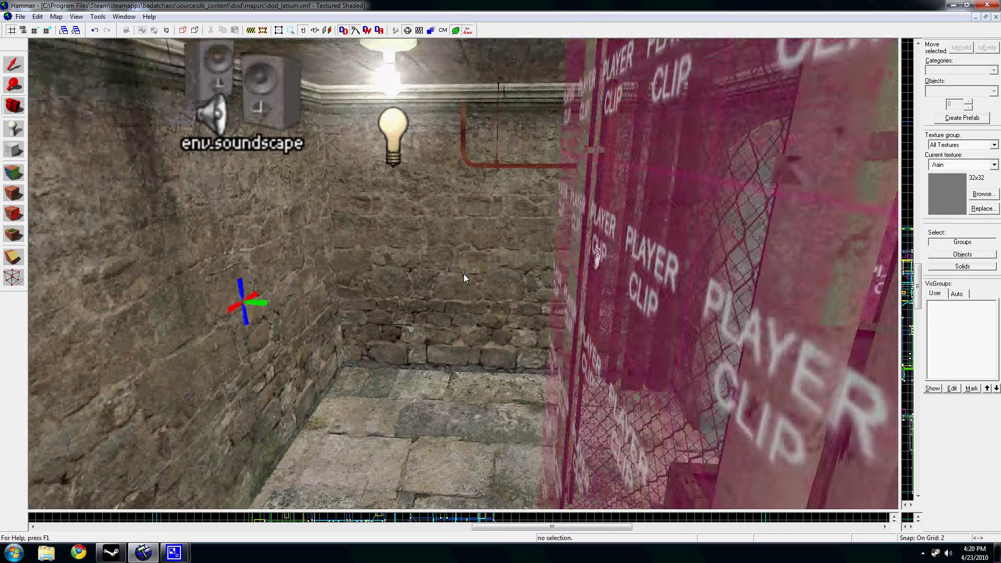
{"action": "key", "text": "w"}
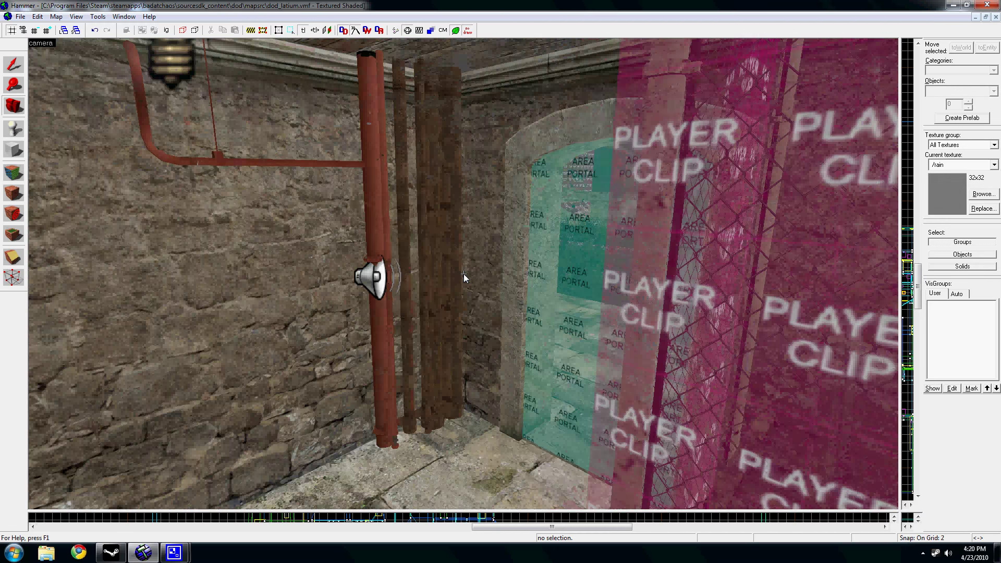
{"action": "key", "text": "s"}
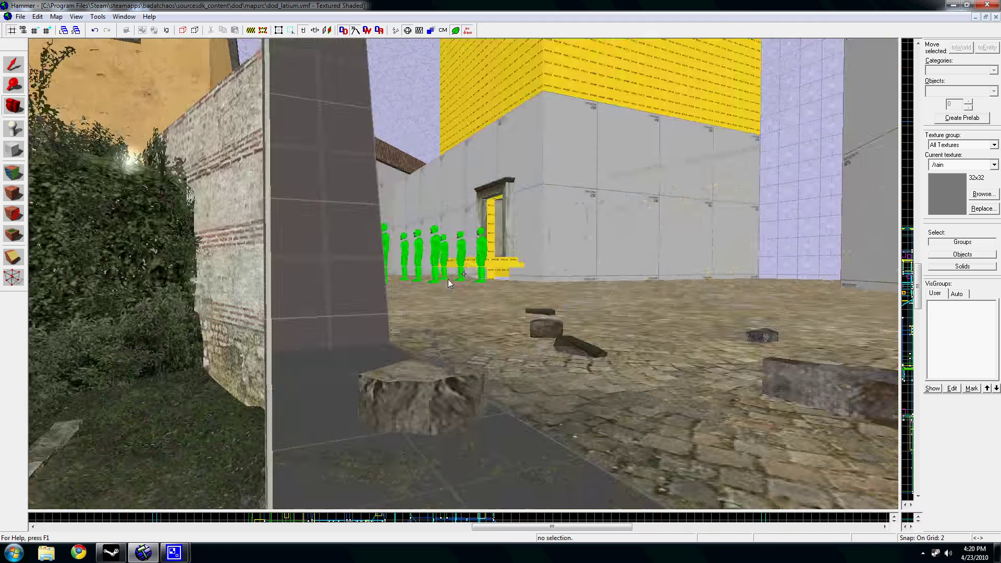
{"action": "key", "text": "w"}
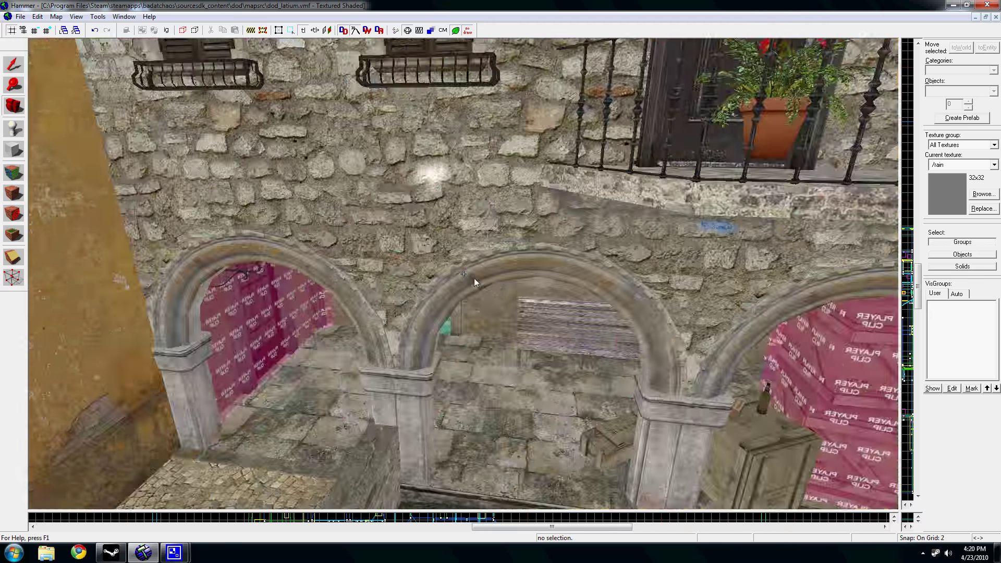
{"action": "key", "text": "w"}
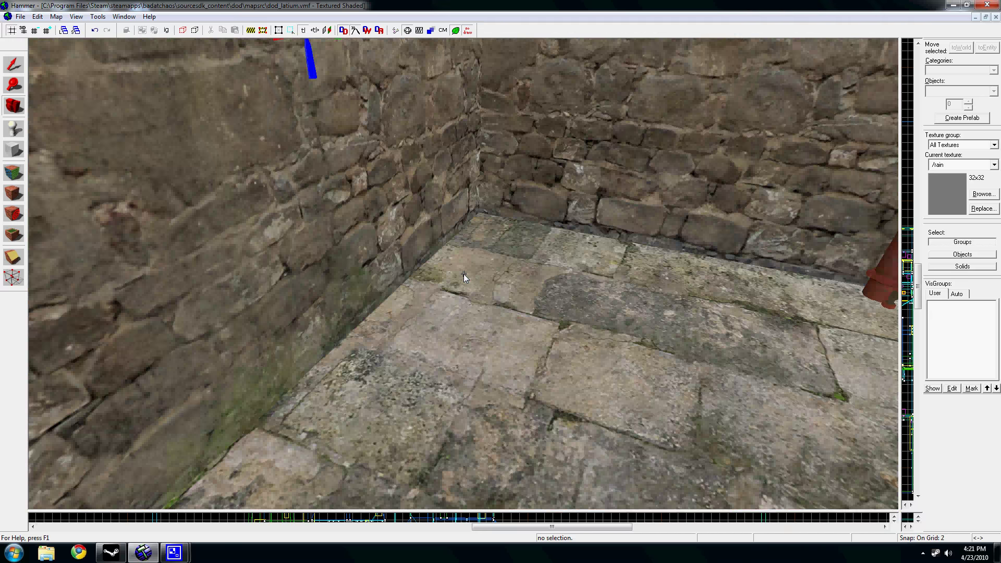
Step: Select the ambient_generic sound entity on the vertical red pipe in the stone room
{"action": "key", "text": "w"}
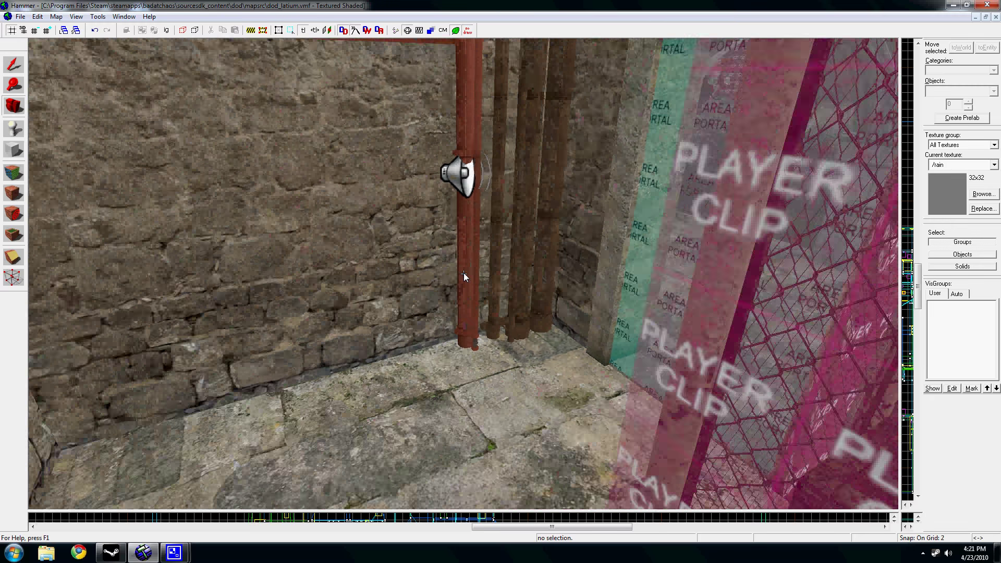
{"action": "key", "text": "s"}
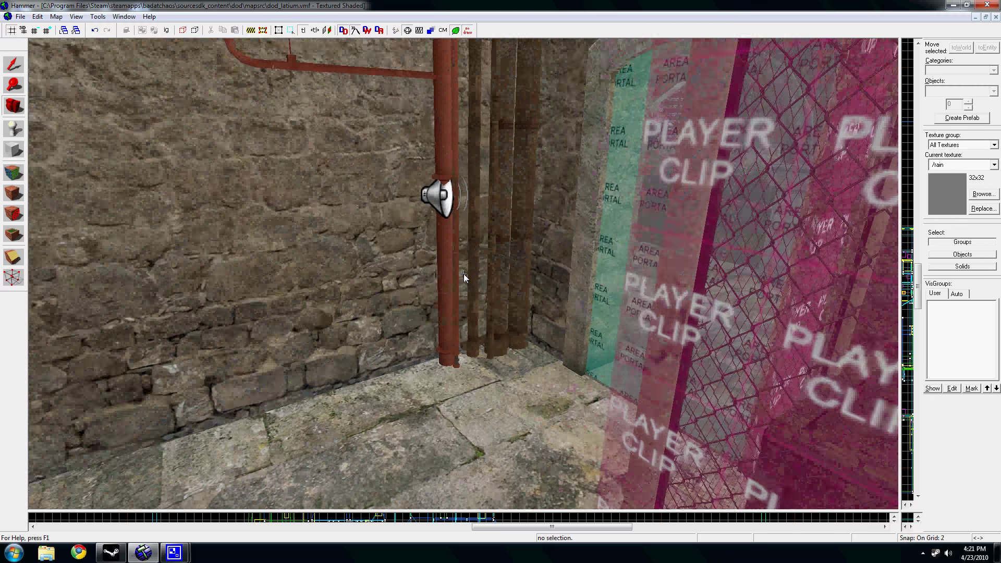
{"action": "key", "text": "w"}
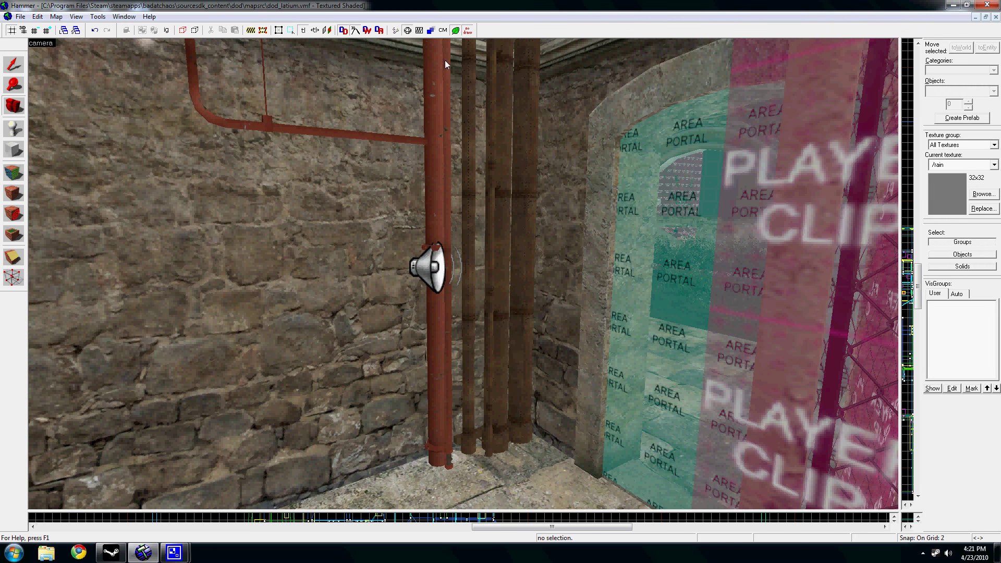
{"action": "key", "text": "s"}
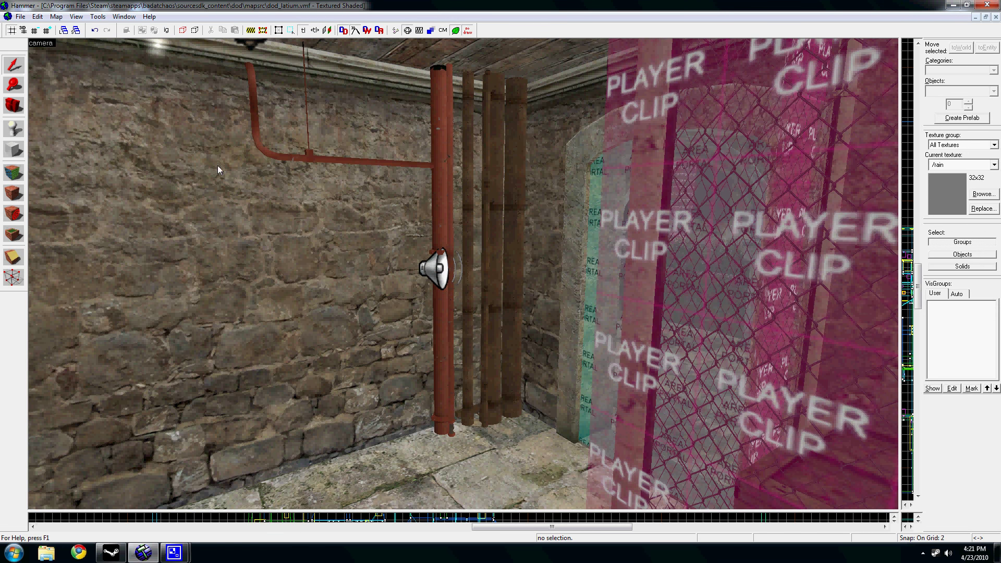
{"action": "left_click", "coordinate": [439, 268]}
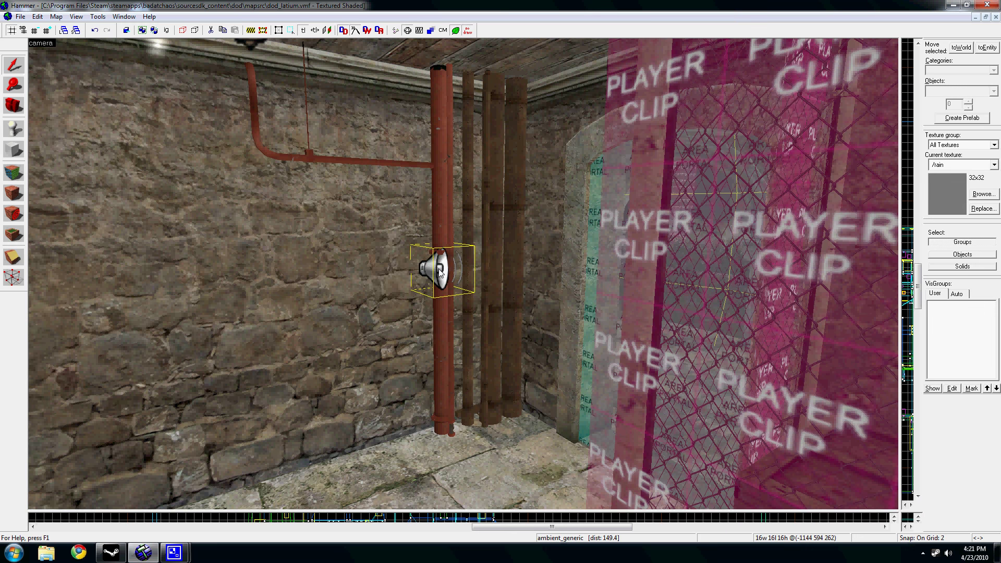
Step: Examine the selected sound entity up close from several angles around the red and brown pipes
{"action": "key", "text": "w"}
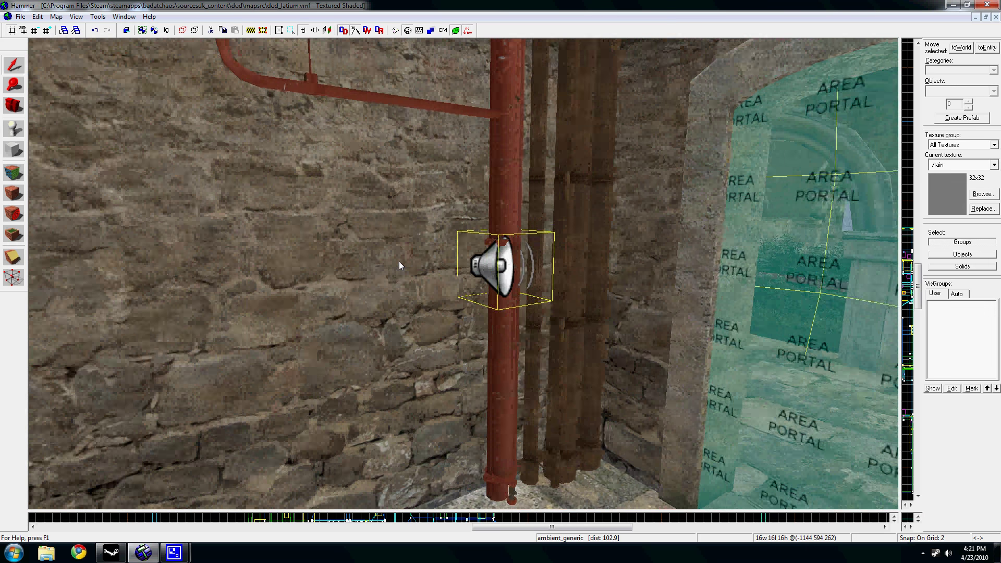
{"action": "key", "text": "d"}
{"action": "key", "text": "a"}
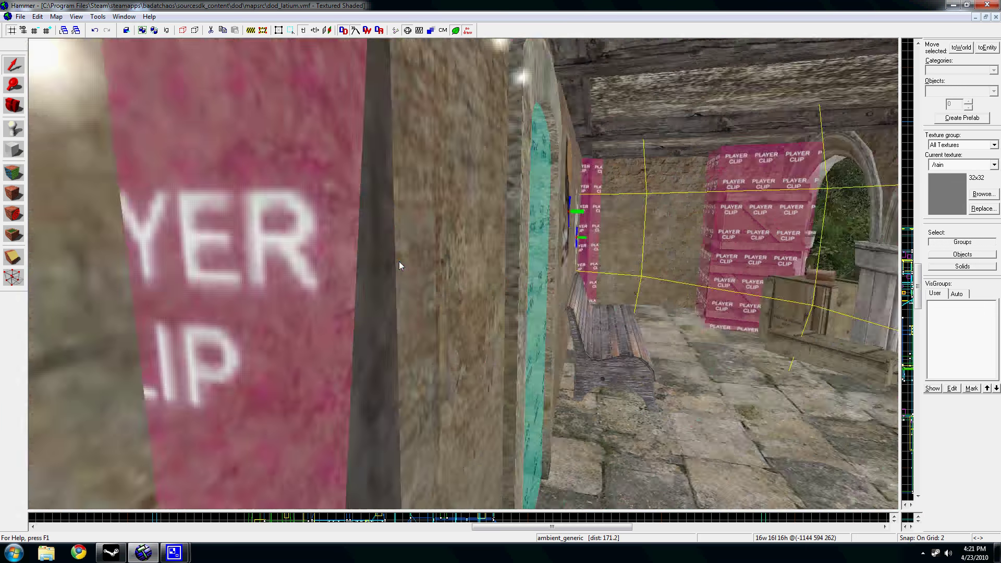
{"action": "key", "text": "a"}
{"action": "key", "text": "Right"}
{"action": "key", "text": "w"}
{"action": "key", "text": "d"}
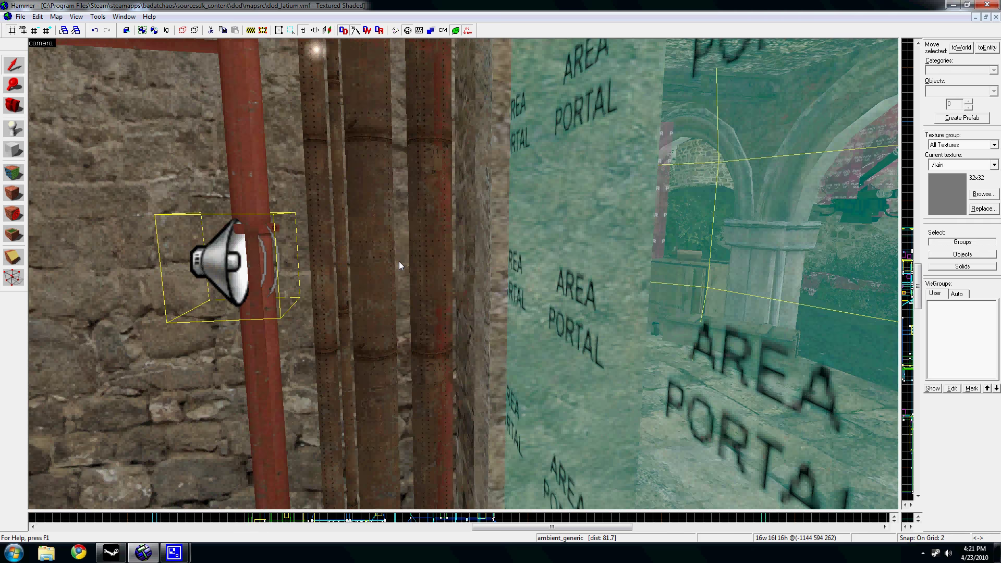
{"action": "key", "text": "Left"}
{"action": "key", "text": "a"}
{"action": "key", "text": "Right"}
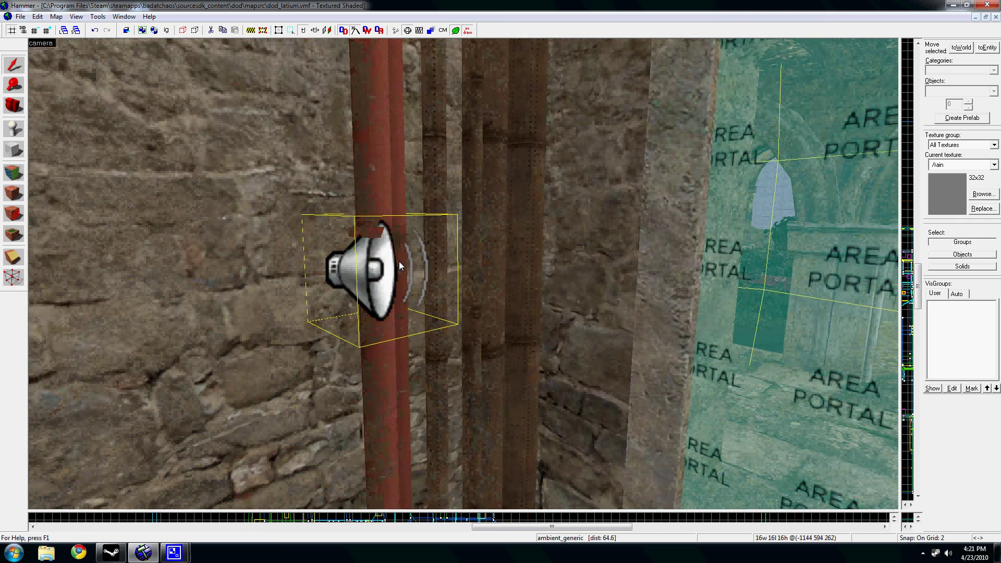
{"action": "key", "text": "Left"}
{"action": "key", "text": "d"}
{"action": "key", "text": "a"}
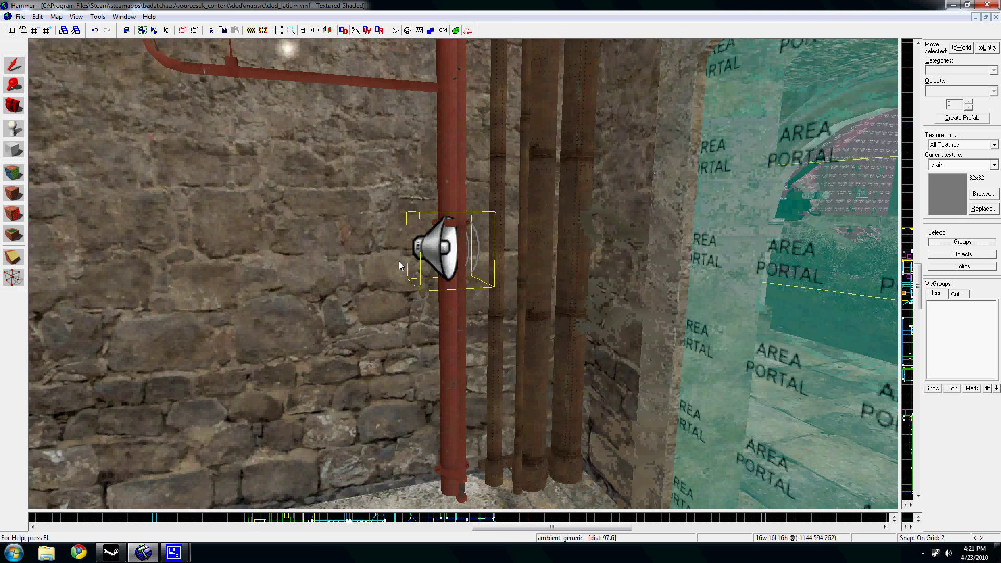
Step: Examine how far the sound entity's range reaches through the area portal doorway, the arched porch and the fenced corner
{"action": "key", "text": "d"}
{"action": "key", "text": "s"}
{"action": "key", "text": "a"}
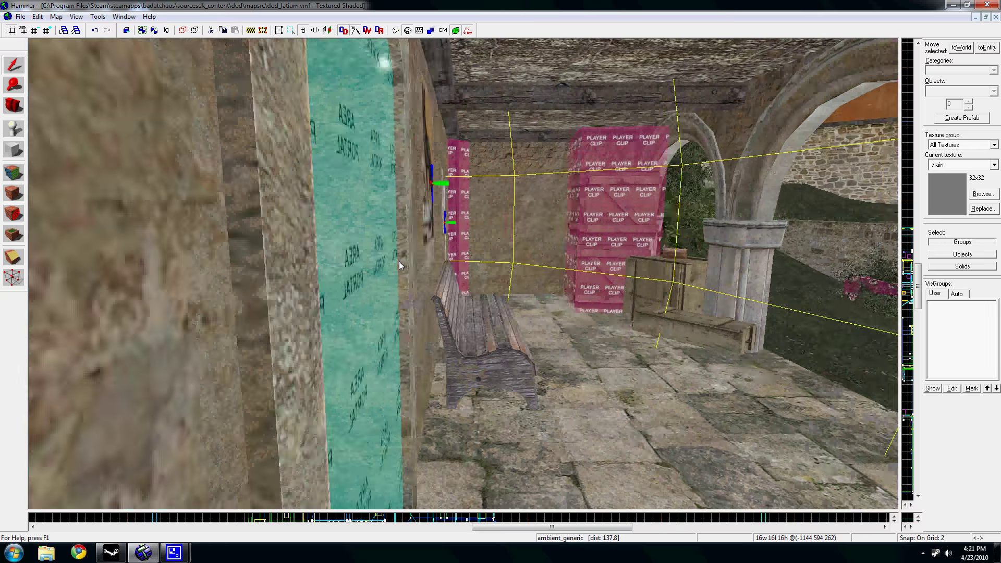
{"action": "key", "text": "d"}
{"action": "key", "text": "Left"}
{"action": "key", "text": "s"}
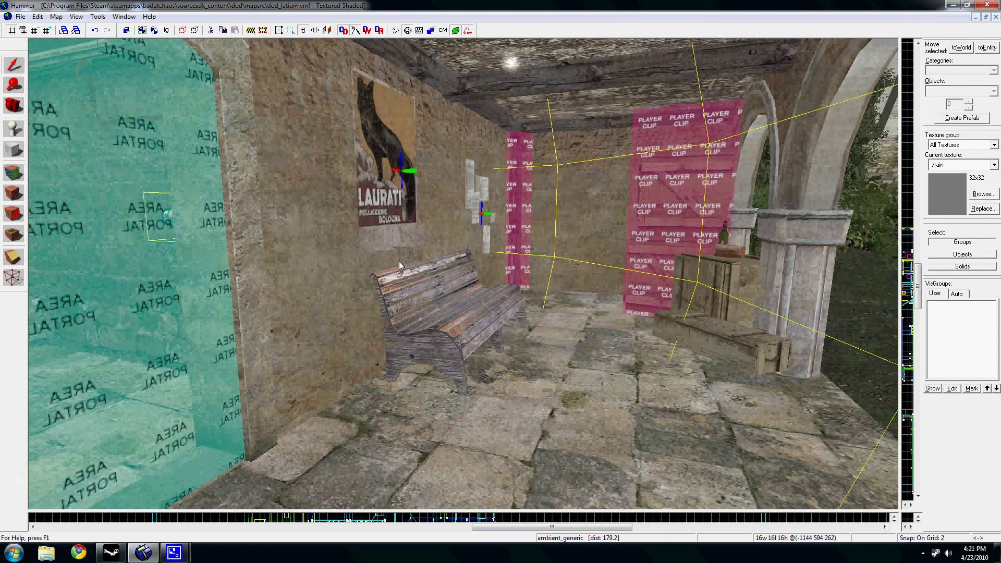
{"action": "key", "text": "Left"}
{"action": "key", "text": "w"}
{"action": "key", "text": "a"}
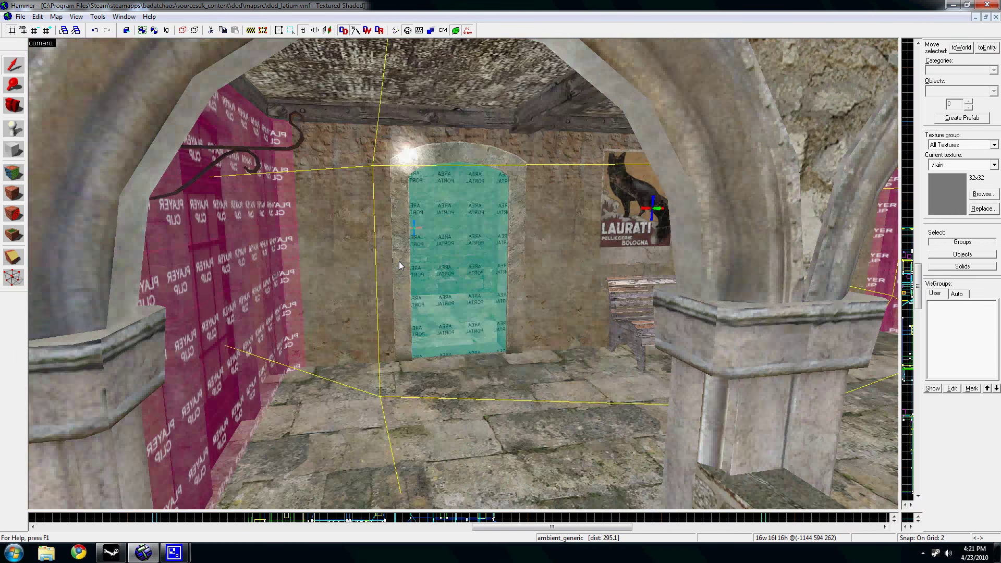
{"action": "key", "text": "Right"}
{"action": "key", "text": "a"}
{"action": "key", "text": "Right"}
{"action": "key", "text": "w"}
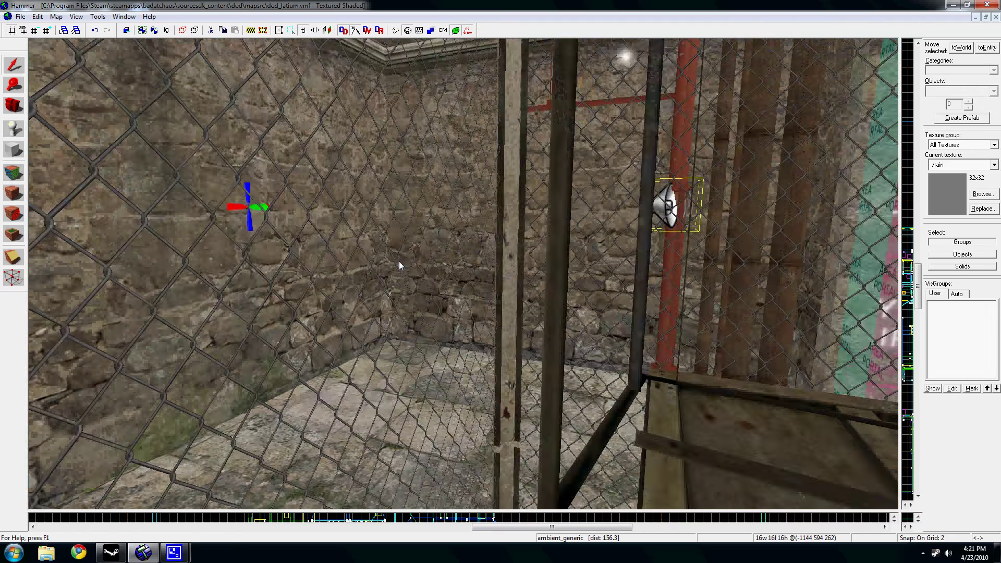
{"action": "key", "text": "d"}
{"action": "key", "text": "Right"}
{"action": "key", "text": "s"}
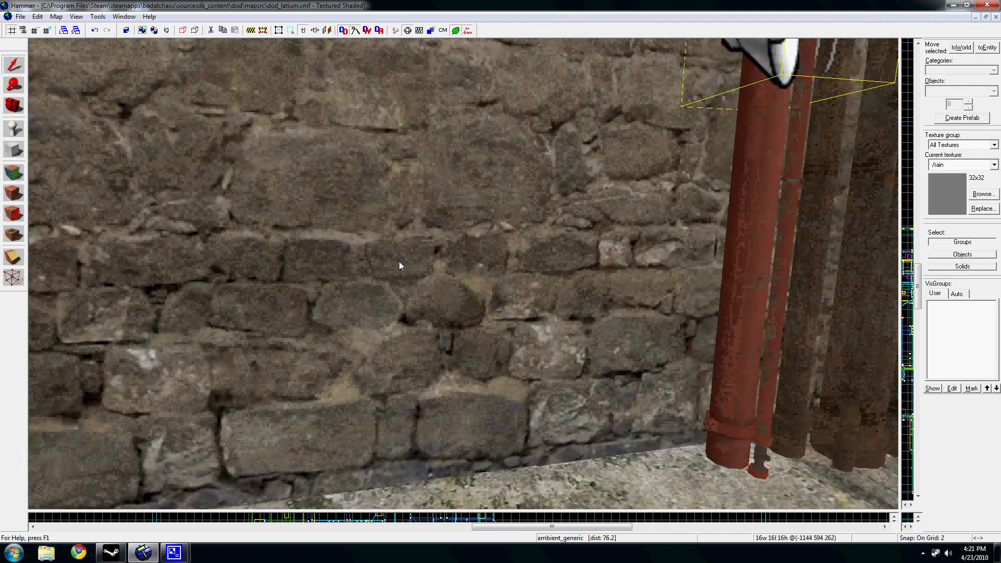
{"action": "key", "text": "s"}
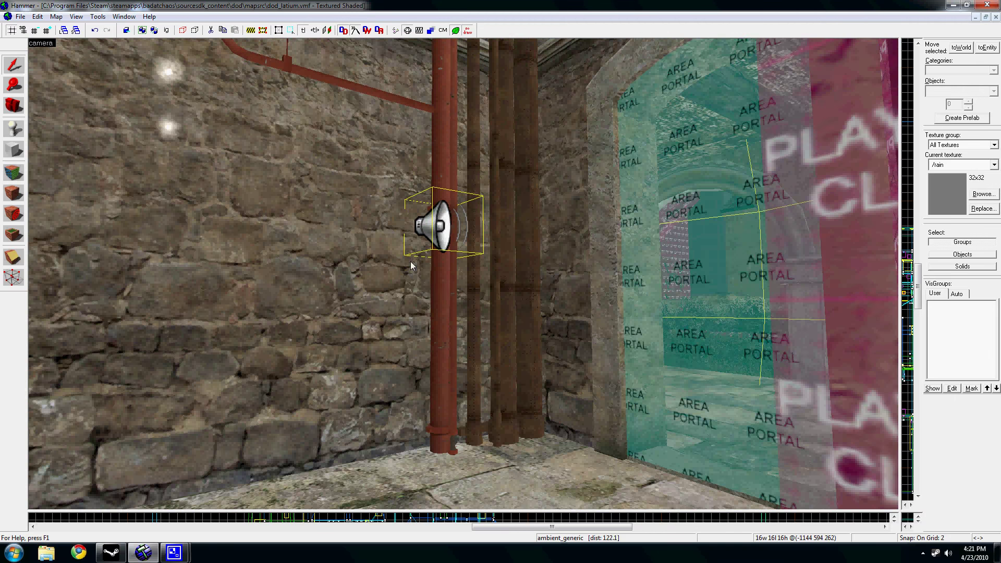
Step: Review the ambient_generic's keyvalues and flags, and close its properties
{"action": "double_click", "coordinate": [447, 219]}
{"action": "left_click_drag", "start_coordinate": [400, 158], "coordinate": [426, 160]}
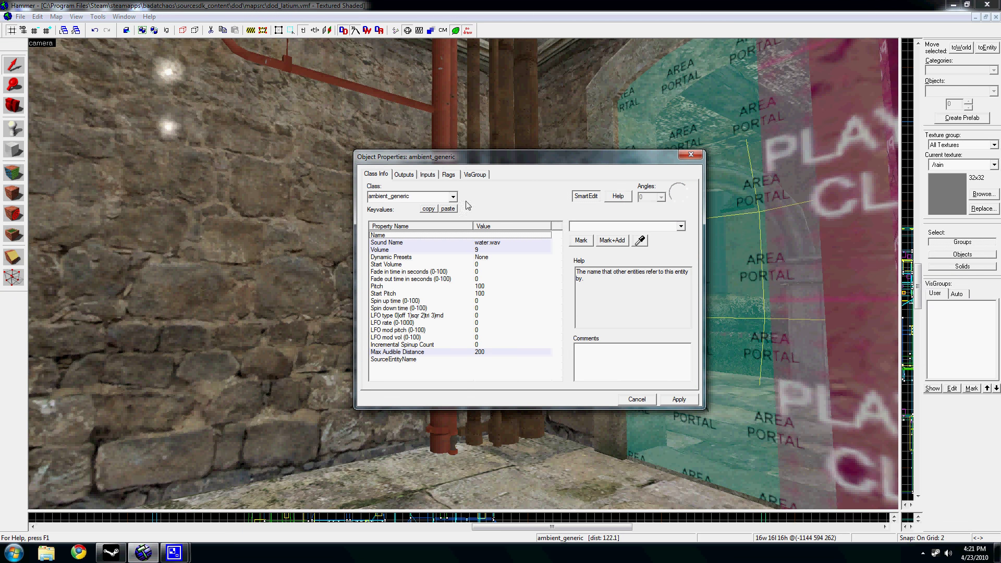
{"action": "left_click", "coordinate": [454, 176]}
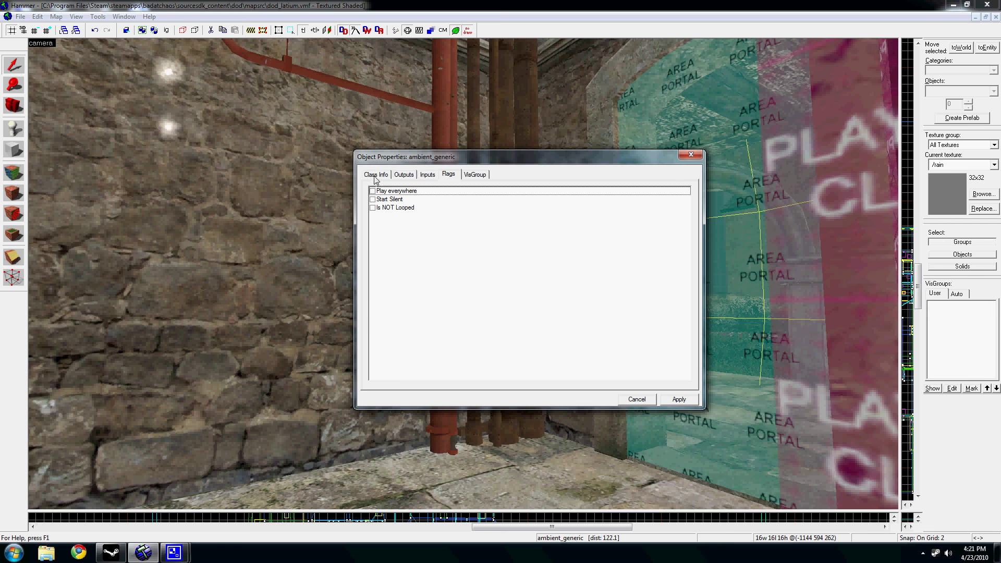
{"action": "left_click", "coordinate": [376, 175]}
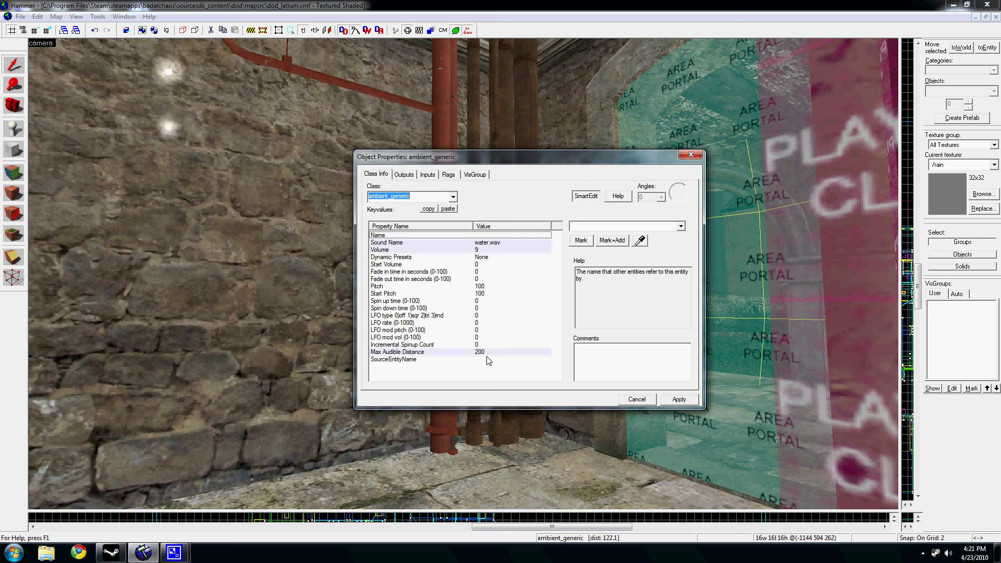
{"action": "left_click", "coordinate": [691, 155]}
Step: Show all four views and try enlarging the sound's audible radius in the top view, undoing the resize
{"action": "key", "text": "ctrl+a"}
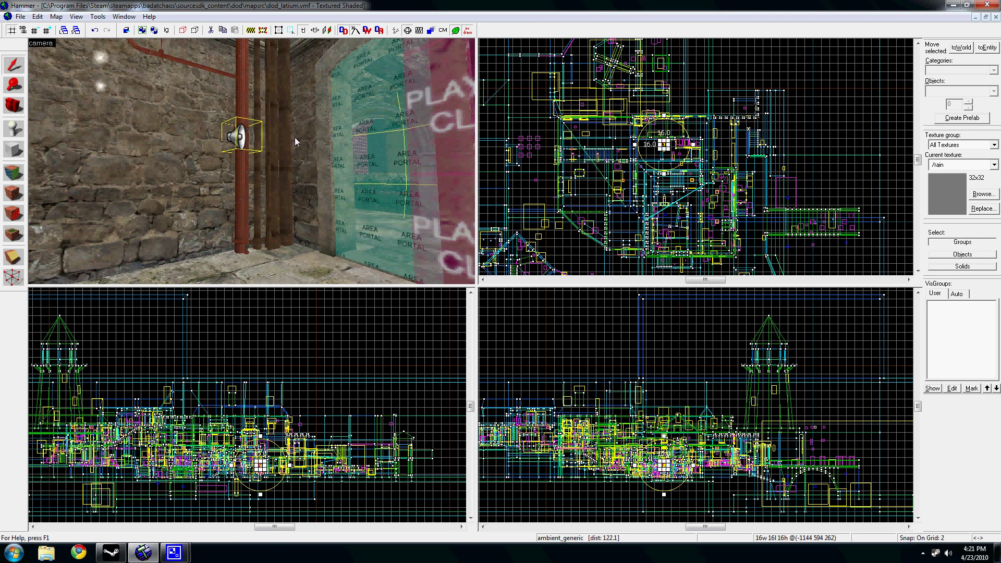
{"action": "left_click_drag", "start_coordinate": [693, 144], "coordinate": [710, 143]}
{"action": "key", "text": "ctrl+z"}
Step: Review the ambient_generic's Volume, Start Volume, Max Audible Distance and SourceEntityName properties, including the entities available as a sound source
{"action": "double_click", "coordinate": [241, 149]}
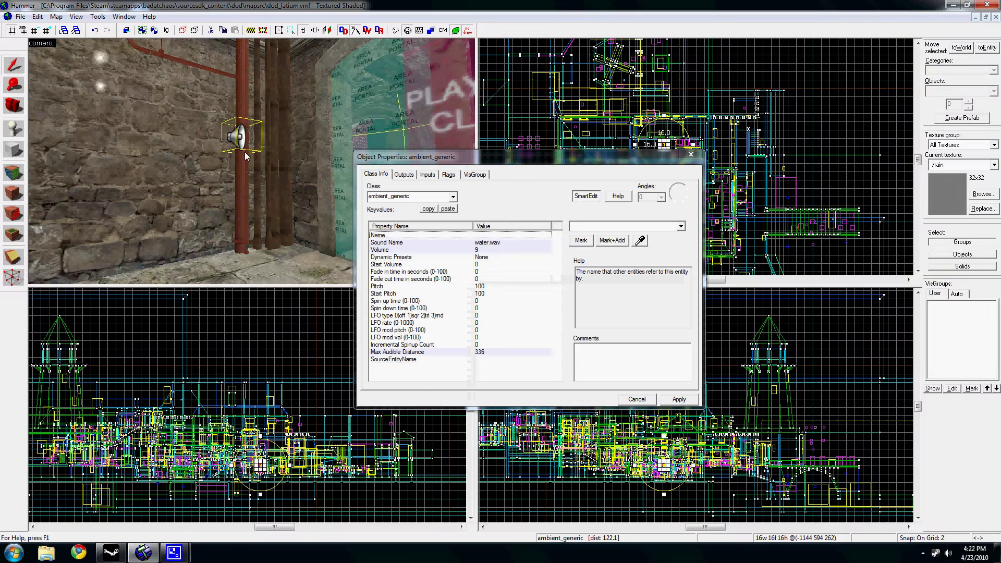
{"action": "left_click", "coordinate": [441, 249]}
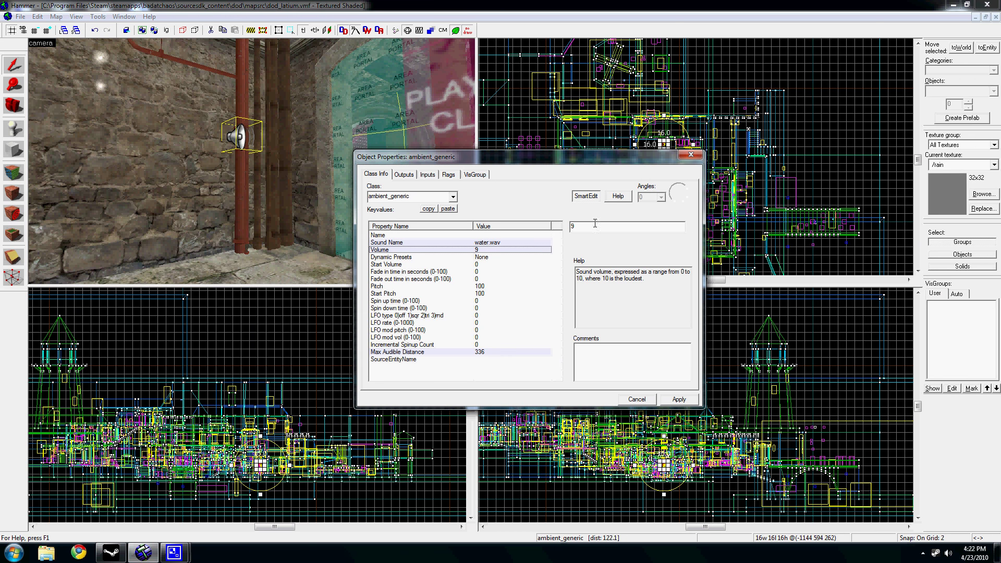
{"action": "left_click", "coordinate": [436, 264]}
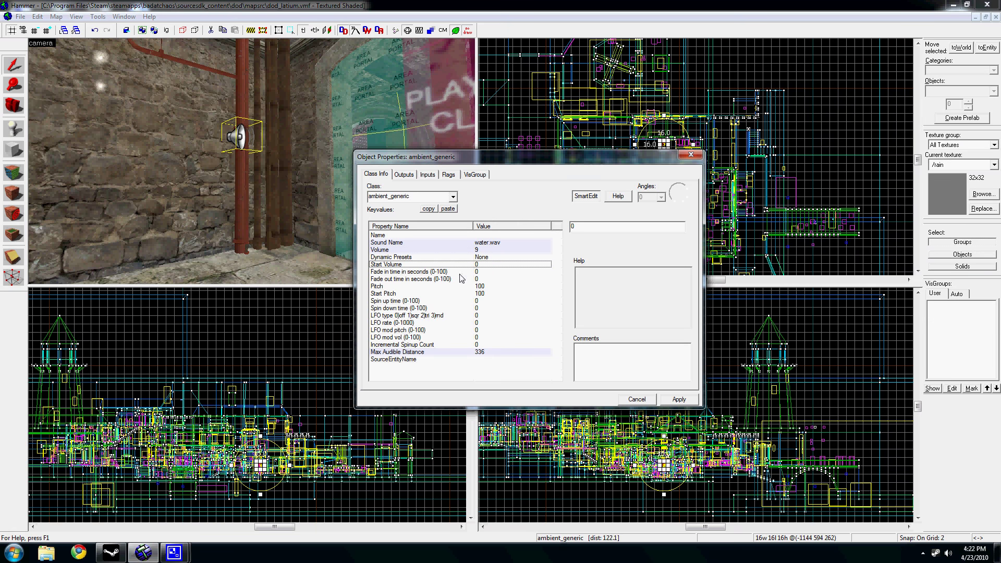
{"action": "left_click", "coordinate": [422, 355]}
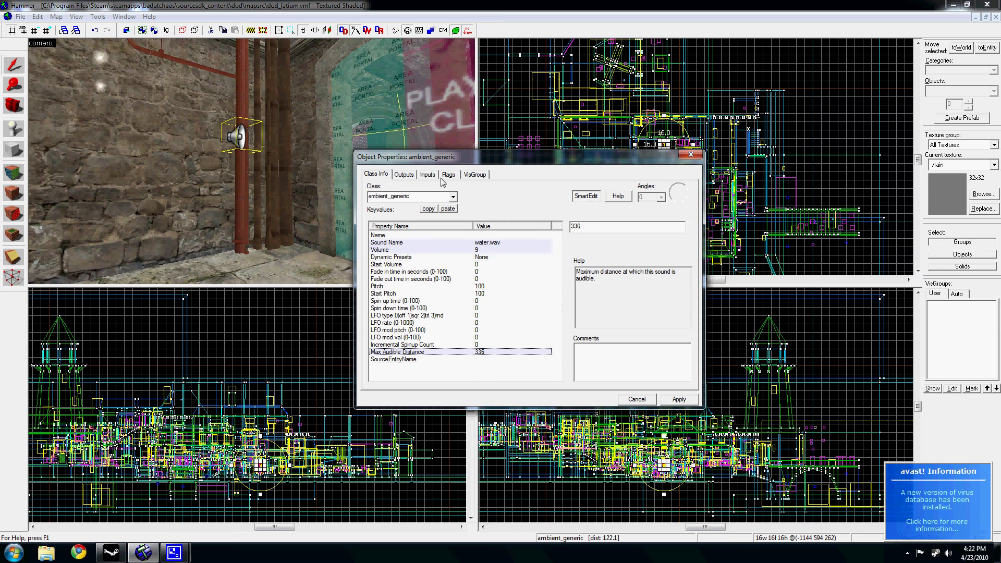
{"action": "left_click", "coordinate": [400, 360]}
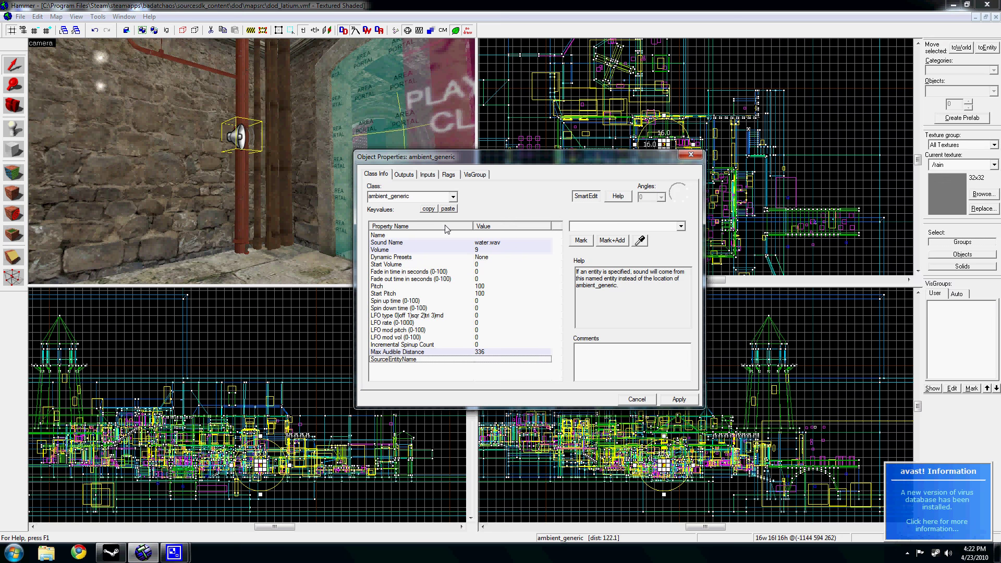
{"action": "left_click", "coordinate": [245, 139]}
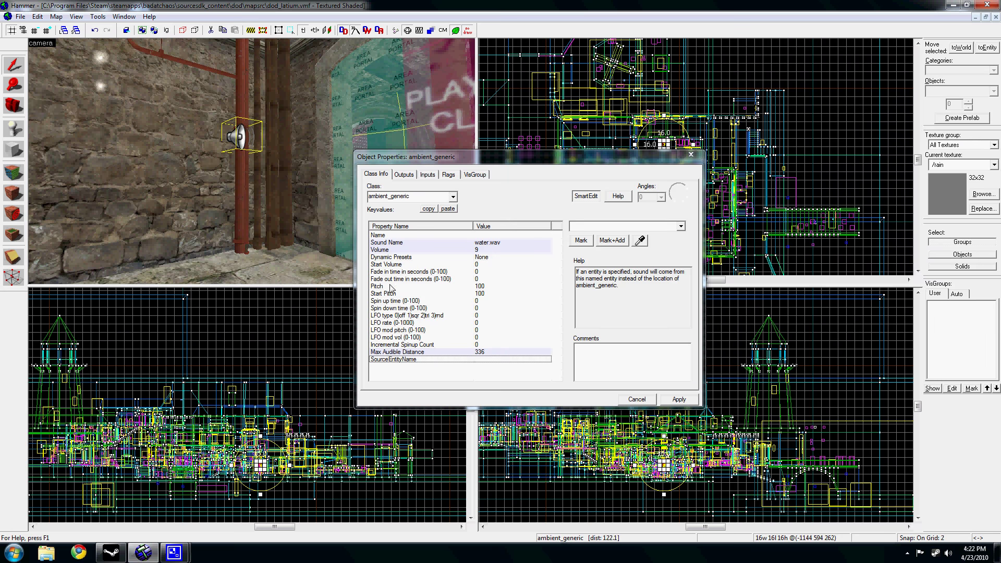
{"action": "left_click", "coordinate": [681, 226]}
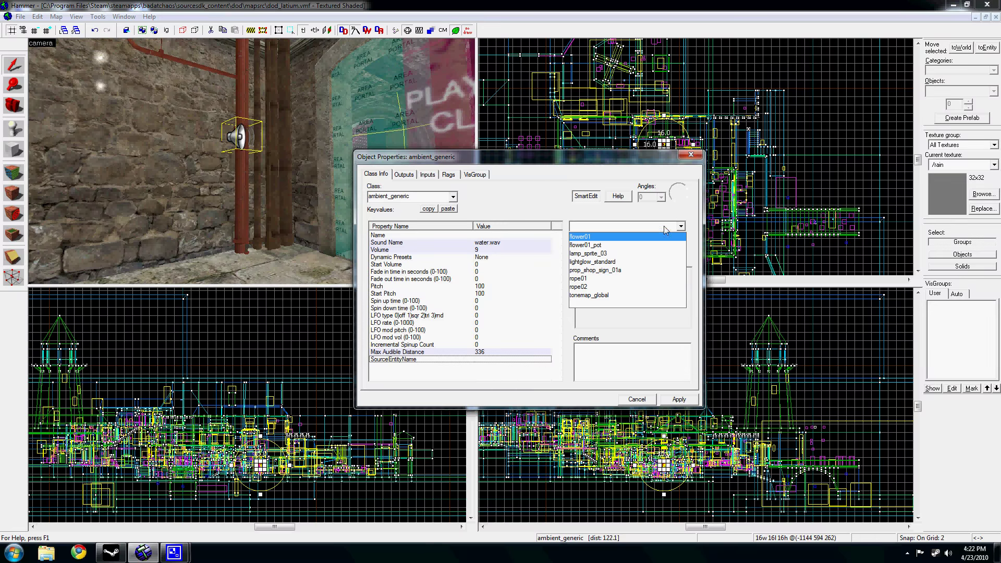
{"action": "left_click", "coordinate": [675, 211]}
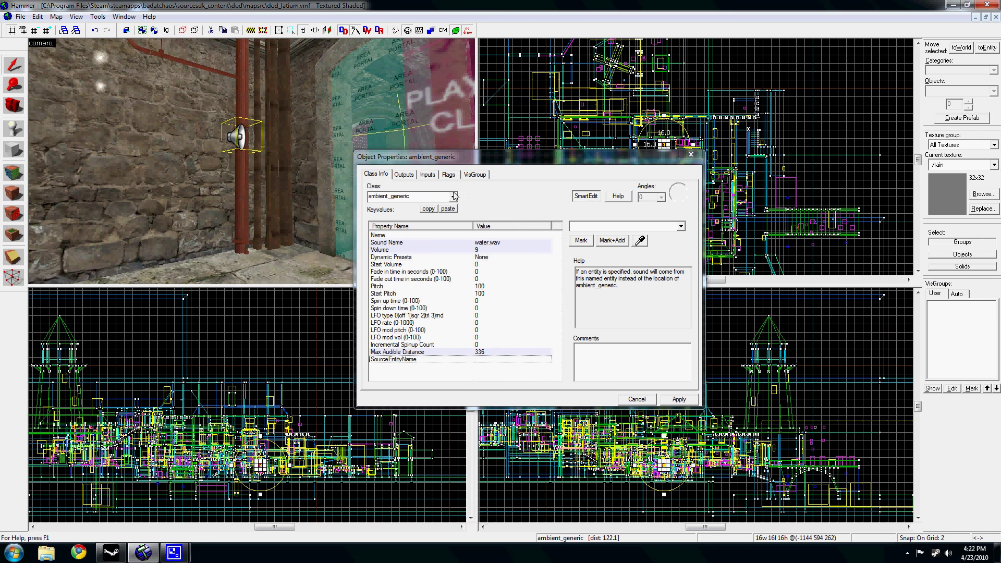
Step: Open the sound browser for the entity's Sound Name and review the sound types, keeping Raw
{"action": "left_click", "coordinate": [480, 243]}
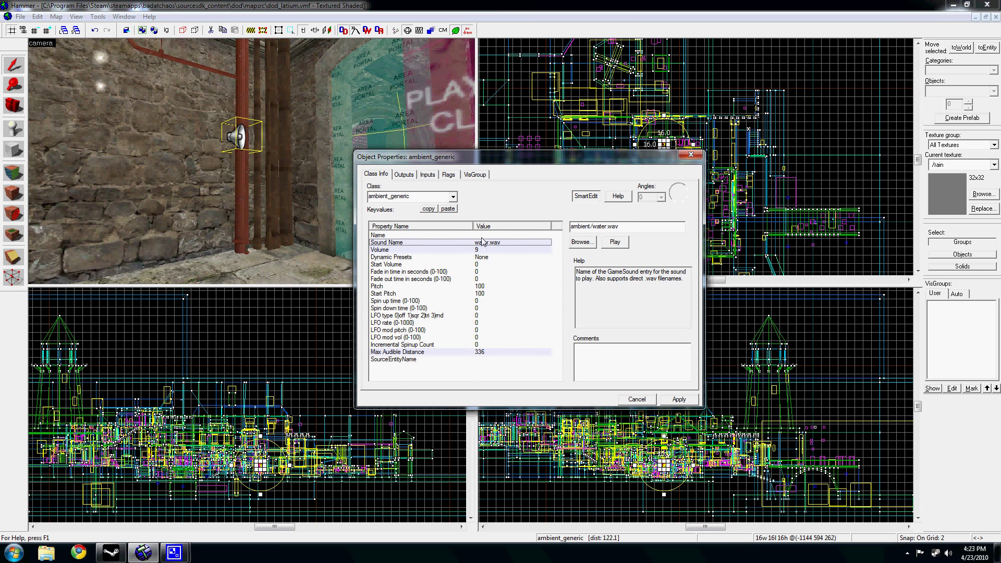
{"action": "left_click", "coordinate": [582, 242]}
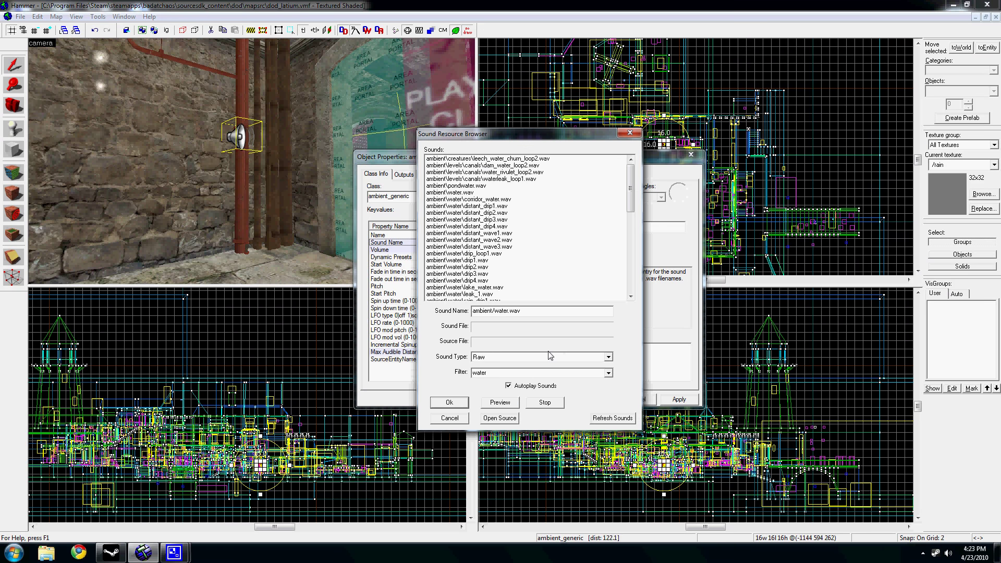
{"action": "left_click", "coordinate": [521, 357]}
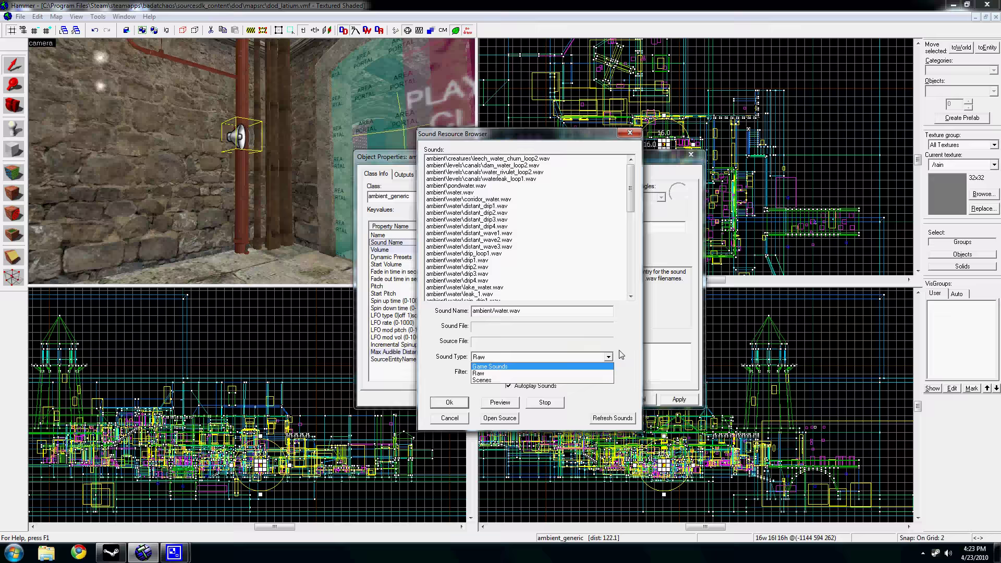
{"action": "left_click", "coordinate": [601, 374]}
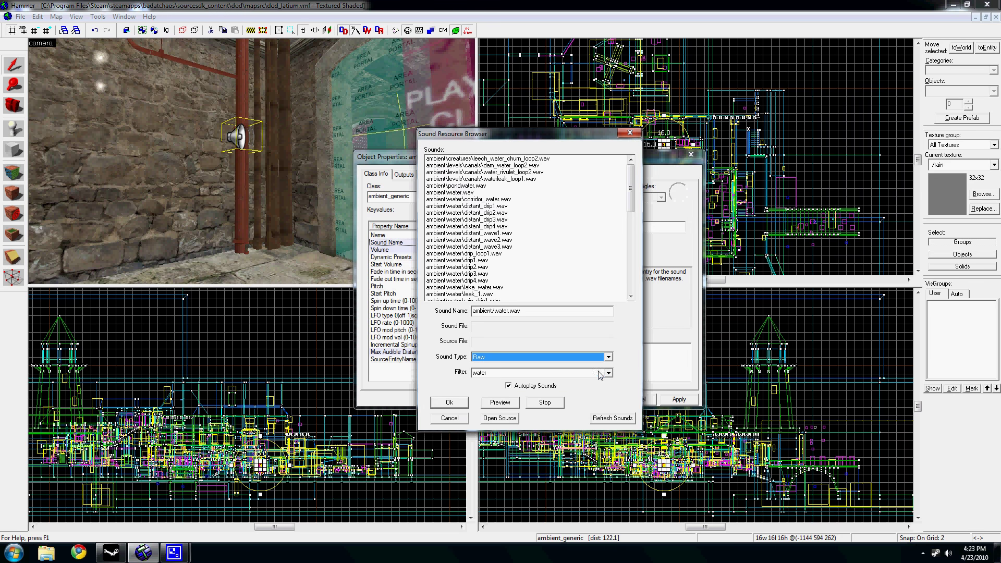
Step: Try filtering the raw sounds by "fdafda", and clear the filter to list every sound
{"action": "left_click", "coordinate": [512, 374]}
{"action": "type", "text": "fdafda"}
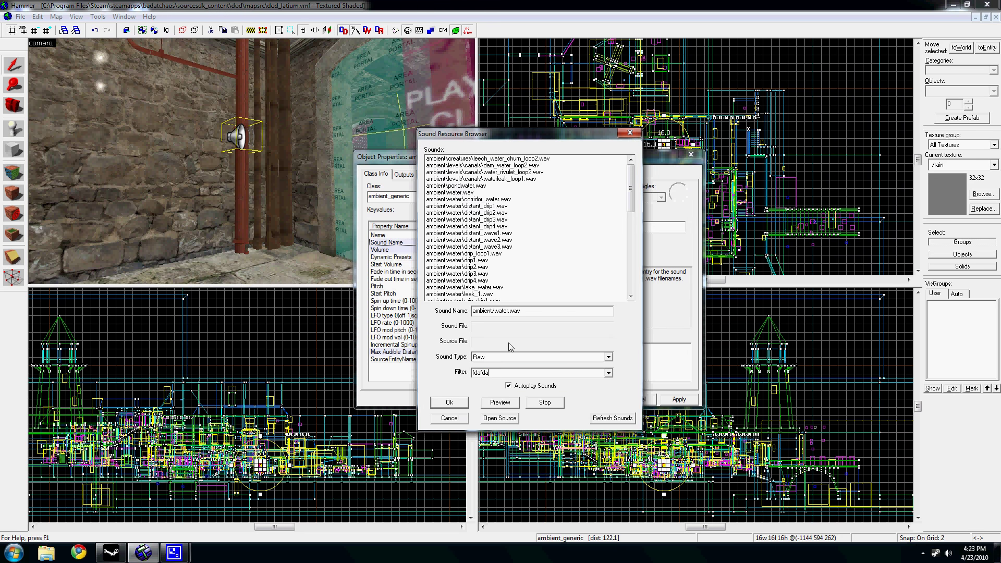
{"action": "key", "text": "BackSpace"}
{"action": "key", "text": "BackSpace"}
{"action": "key", "text": "BackSpace"}
{"action": "key", "text": "BackSpace"}
{"action": "key", "text": "BackSpace"}
{"action": "key", "text": "BackSpace"}
{"action": "key", "text": "BackSpace"}
{"action": "key", "text": "BackSpace"}
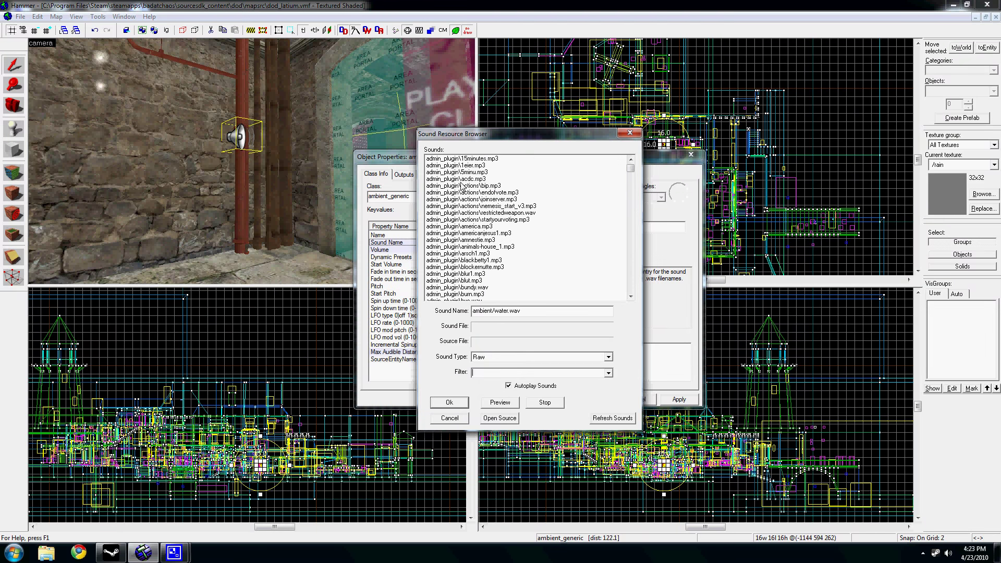
Step: Preview the wet2.wav and wade6.wav footsteps and the eli_stayput.wav voice line, and close the browser and properties without applying a sound
{"action": "left_click_drag", "start_coordinate": [631, 169], "coordinate": [631, 227]}
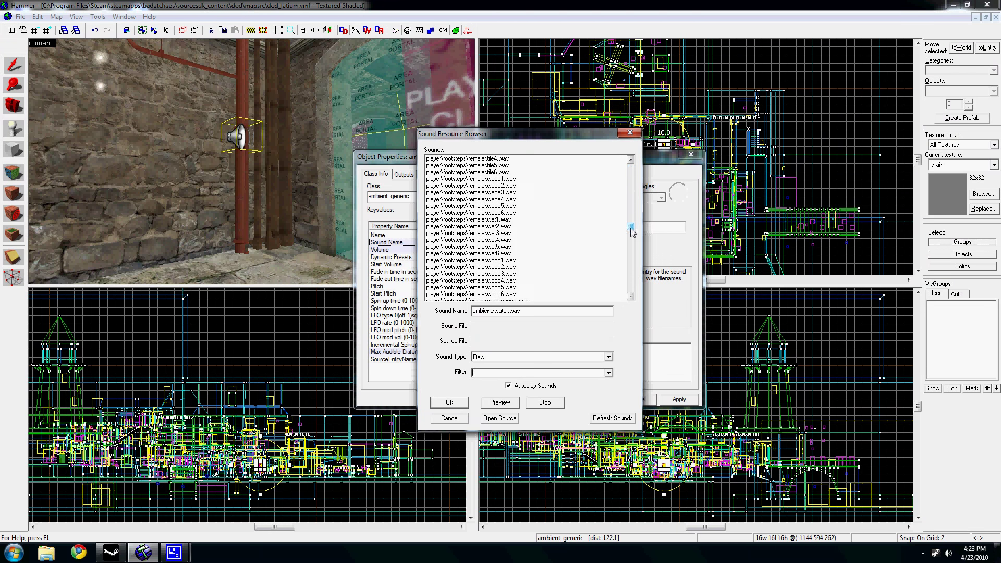
{"action": "left_click", "coordinate": [495, 249]}
{"action": "left_click", "coordinate": [484, 228]}
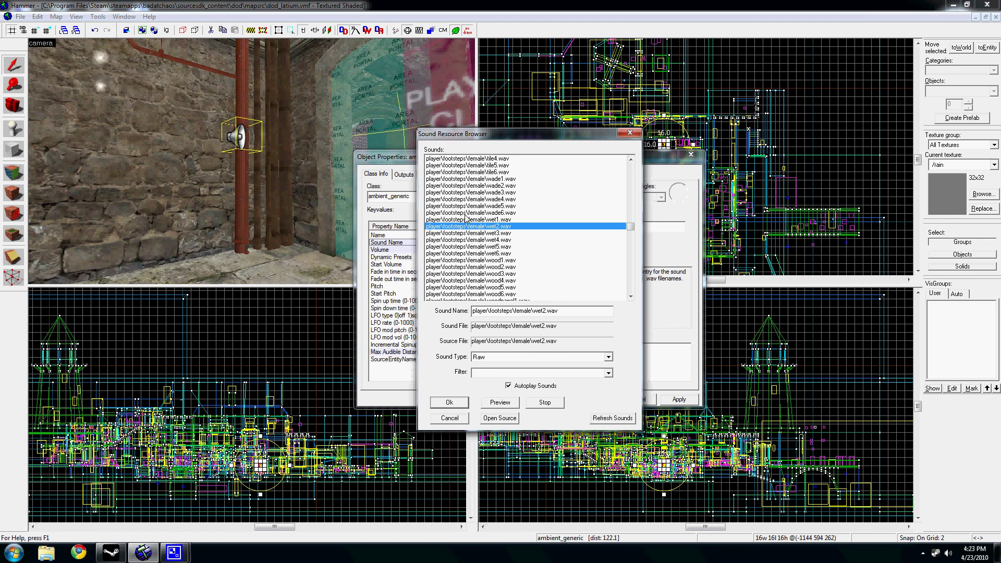
{"action": "left_click", "coordinate": [457, 213]}
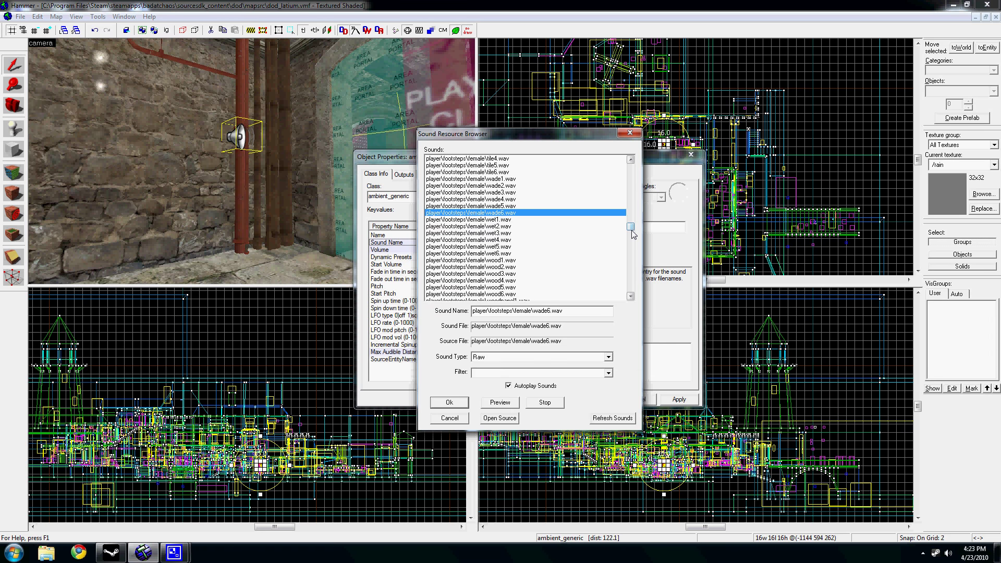
{"action": "left_click_drag", "start_coordinate": [631, 230], "coordinate": [572, 258]}
{"action": "left_click", "coordinate": [571, 254]}
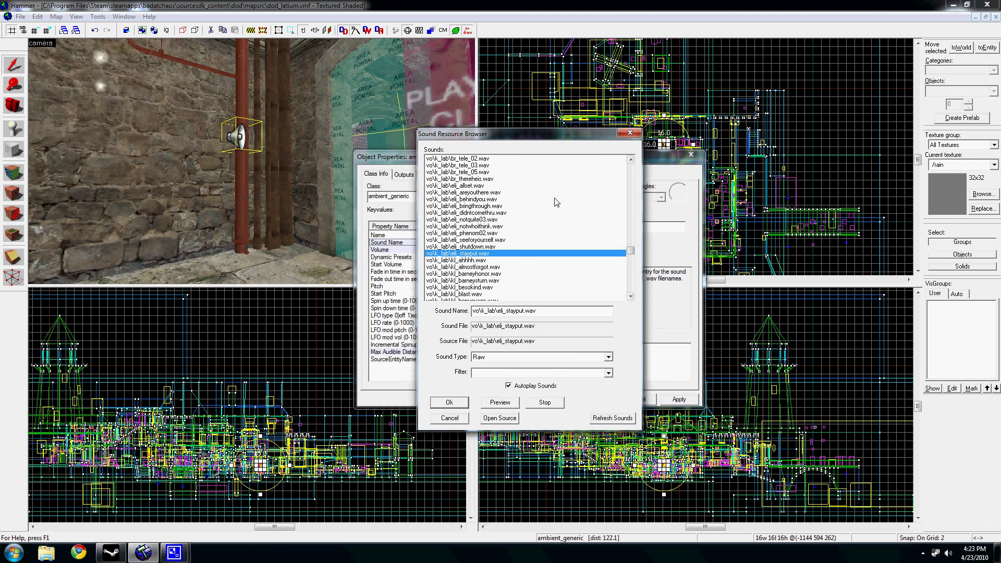
{"action": "left_click", "coordinate": [634, 134]}
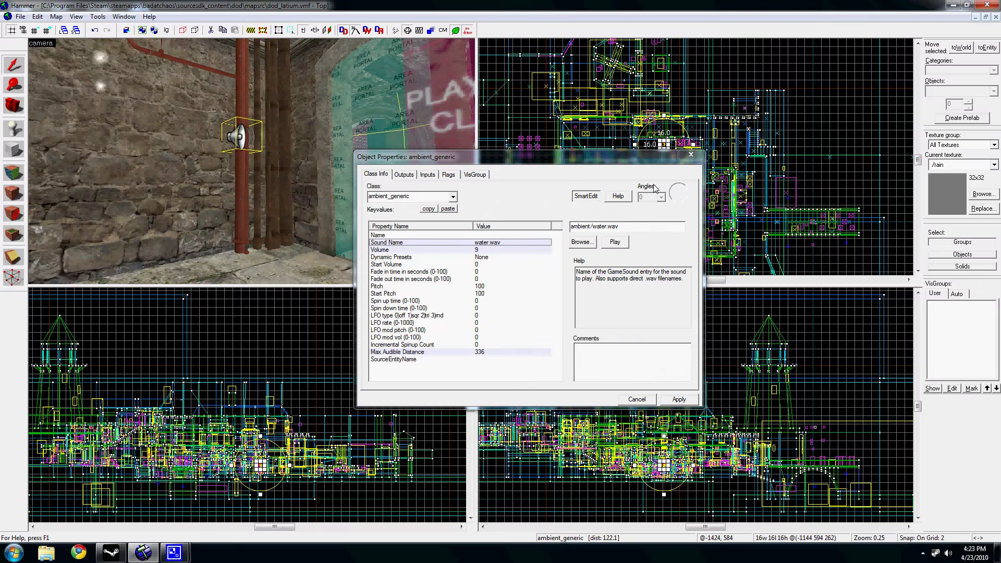
{"action": "left_click", "coordinate": [693, 155]}
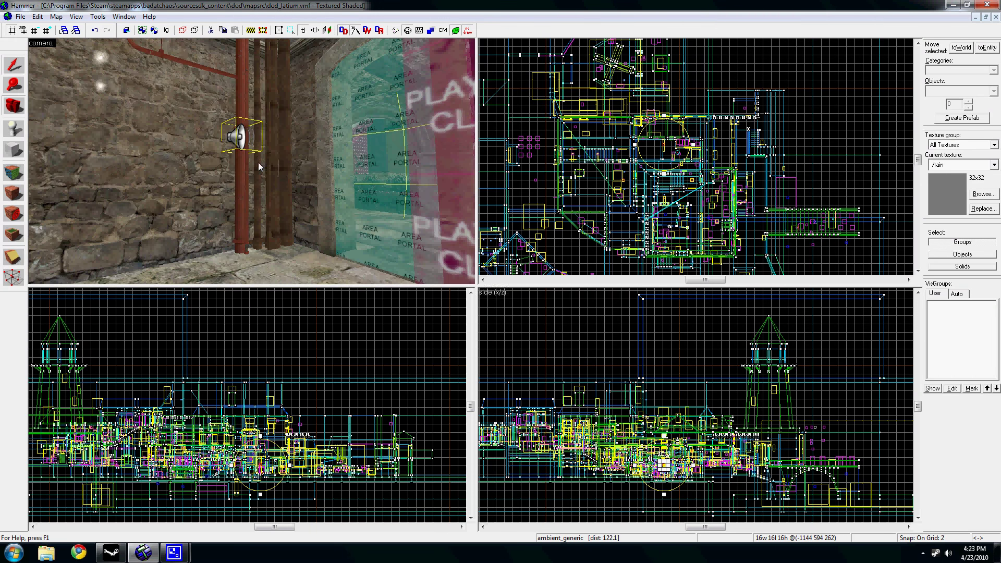
Step: Examine the arched porch around the area portal doorway and the courtyard beyond it in the 3D view
{"action": "key", "text": "z"}
{"action": "key", "text": "w"}
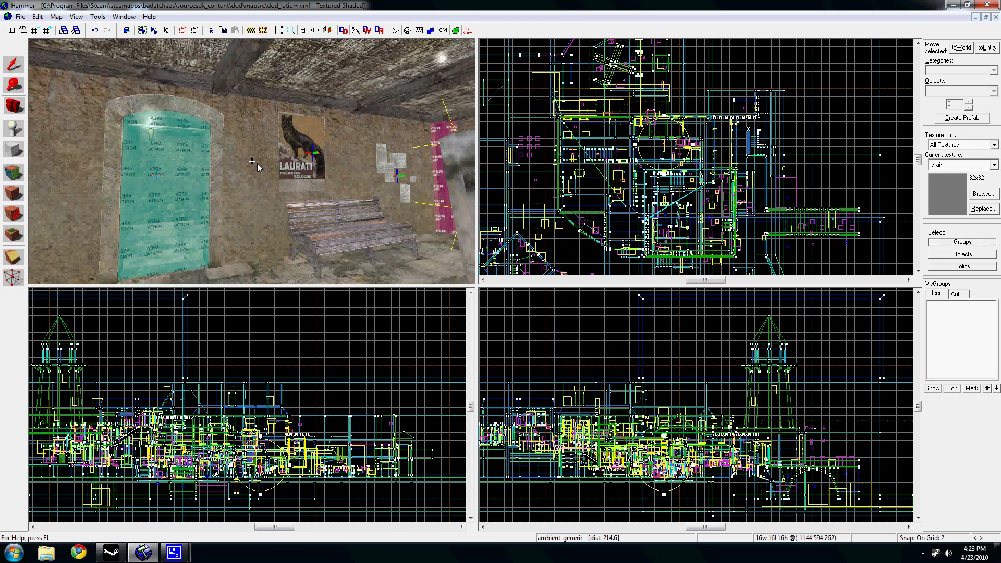
{"action": "key", "text": "s"}
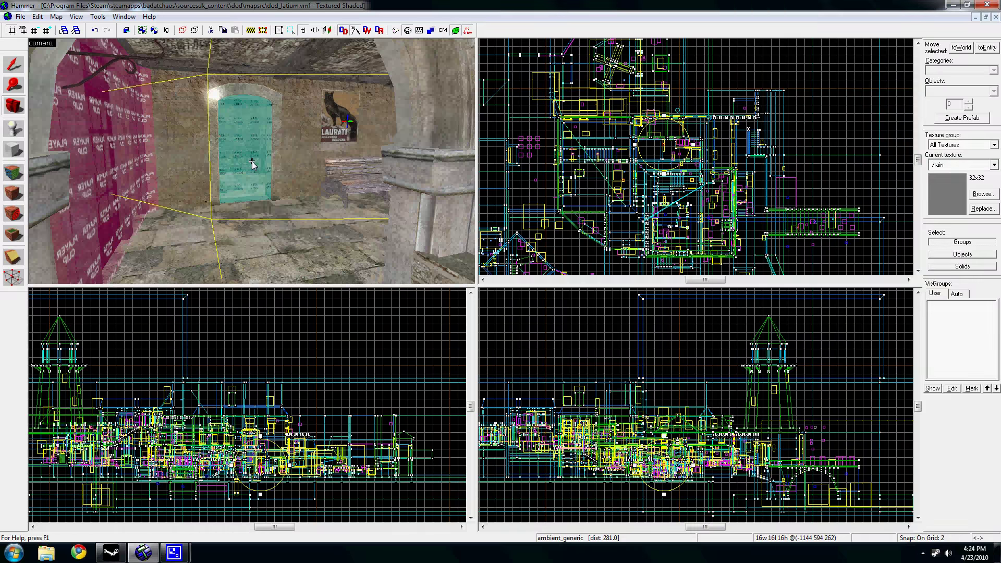
{"action": "key", "text": "s"}
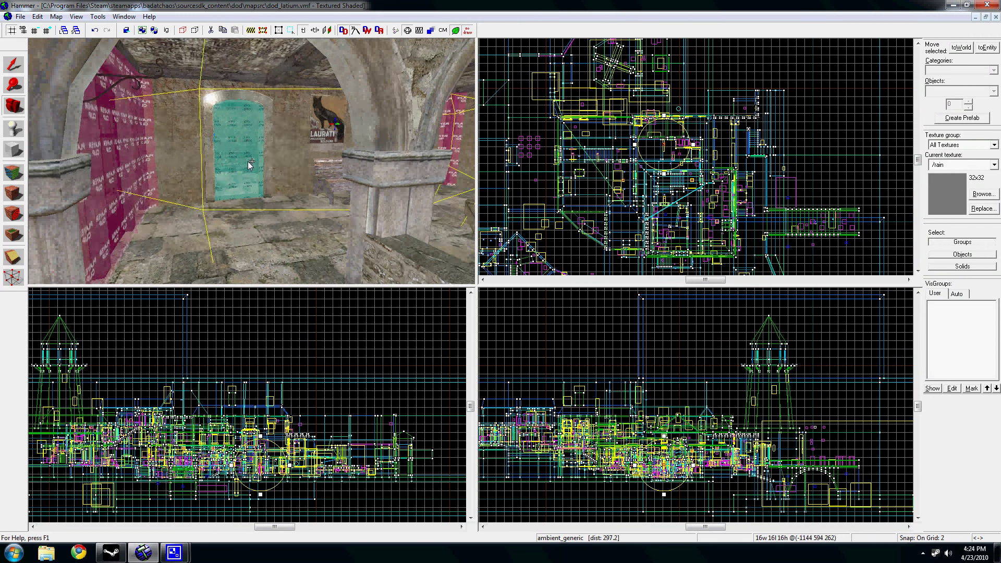
{"action": "key", "text": "w"}
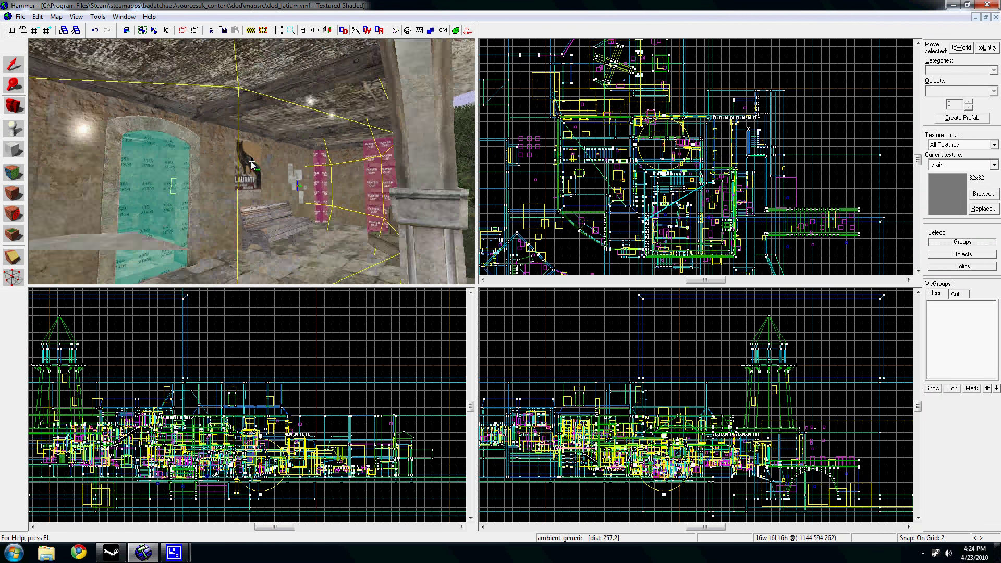
{"action": "key", "text": "Right"}
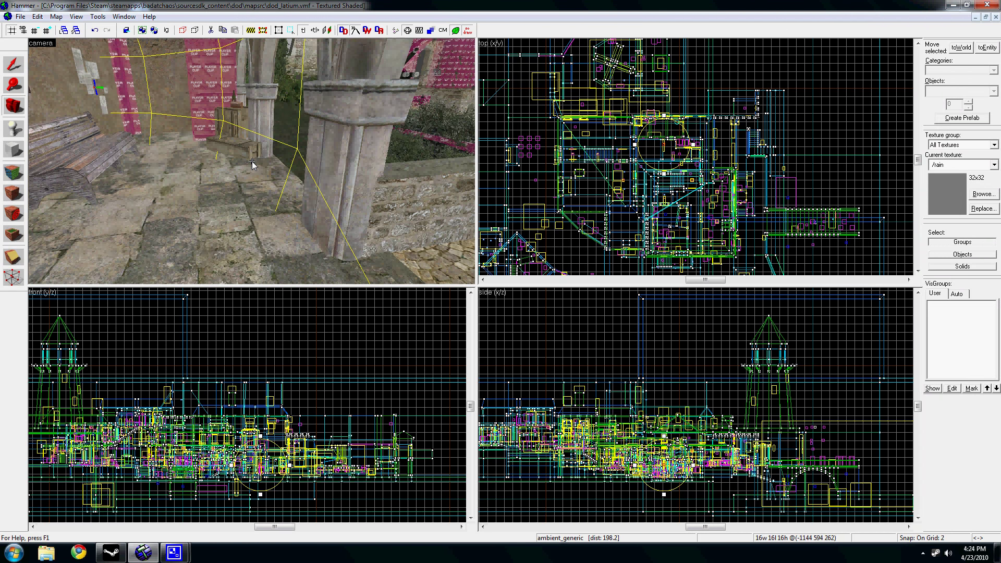
{"action": "key", "text": "Left"}
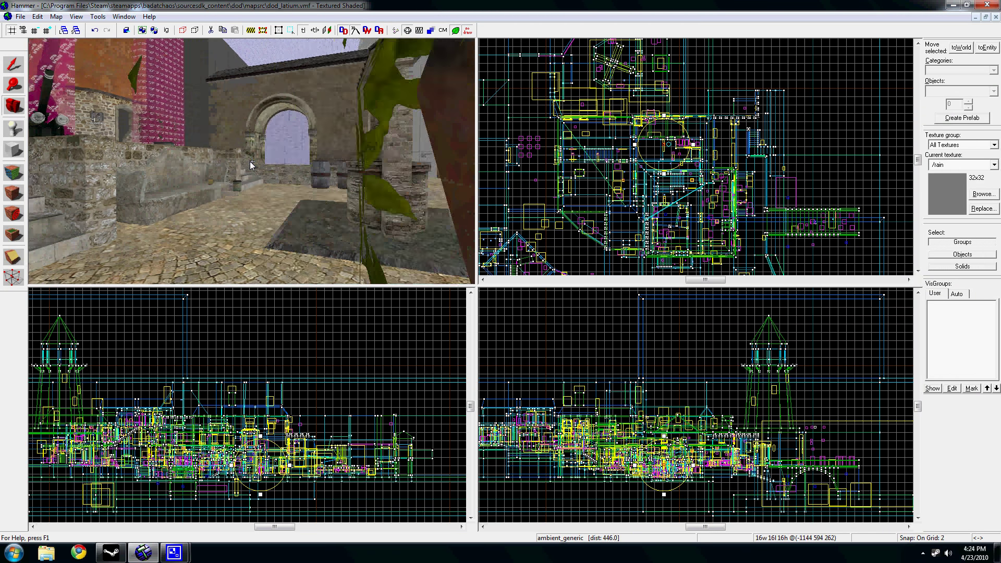
Step: Place a new ambient_generic entity on the courtyard ground beside the well, and return to the Selection tool
{"action": "key", "text": "s"}
{"action": "key", "text": "Down"}
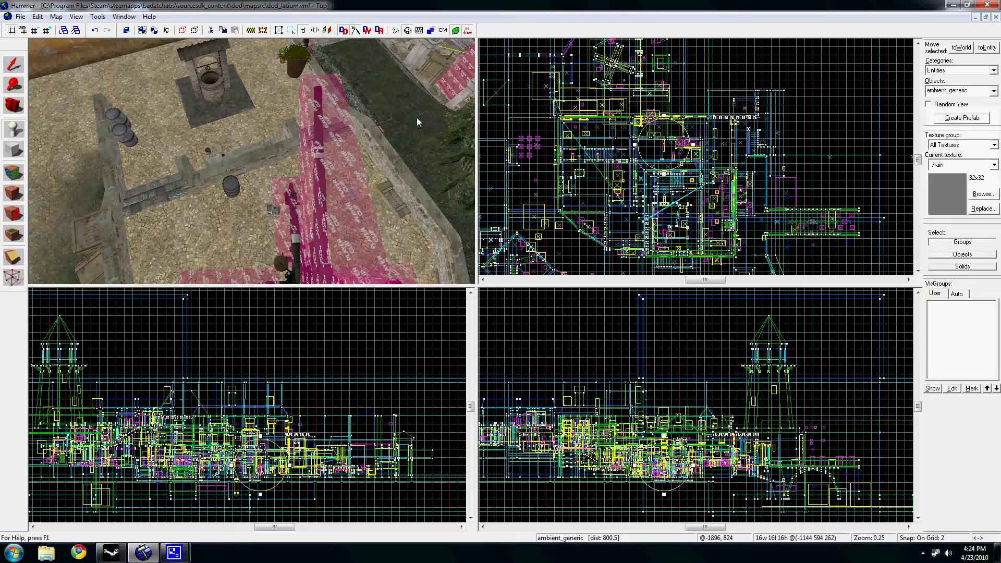
{"action": "left_click", "coordinate": [232, 139]}
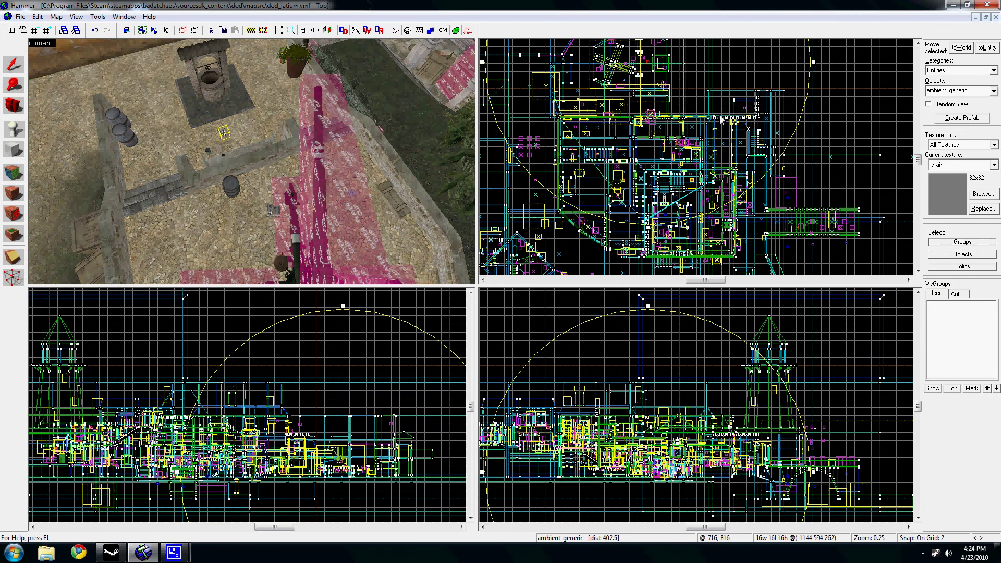
{"action": "scroll", "coordinate": [236, 160], "scroll_direction": "down", "scroll_amount": 3}
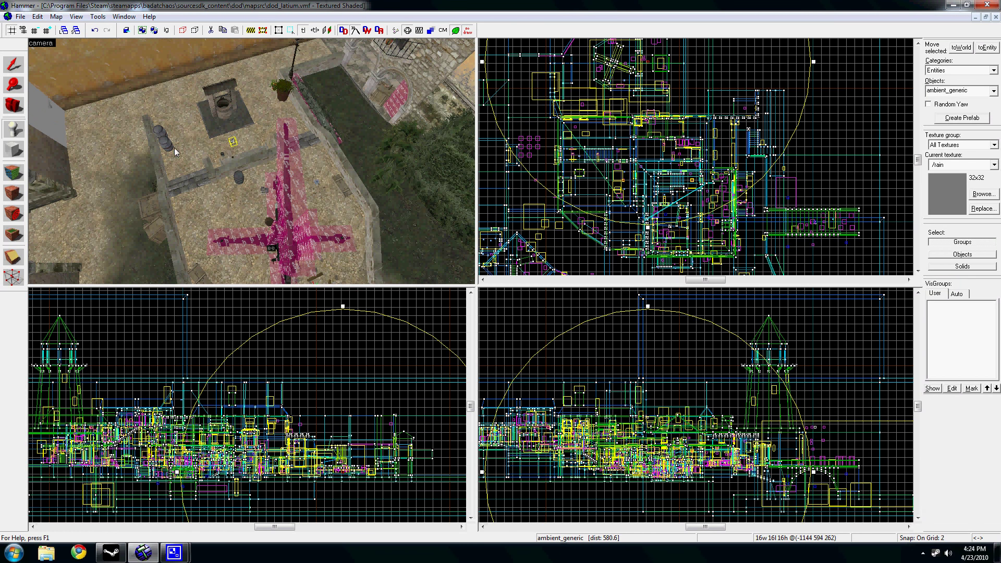
{"action": "left_click", "coordinate": [11, 104]}
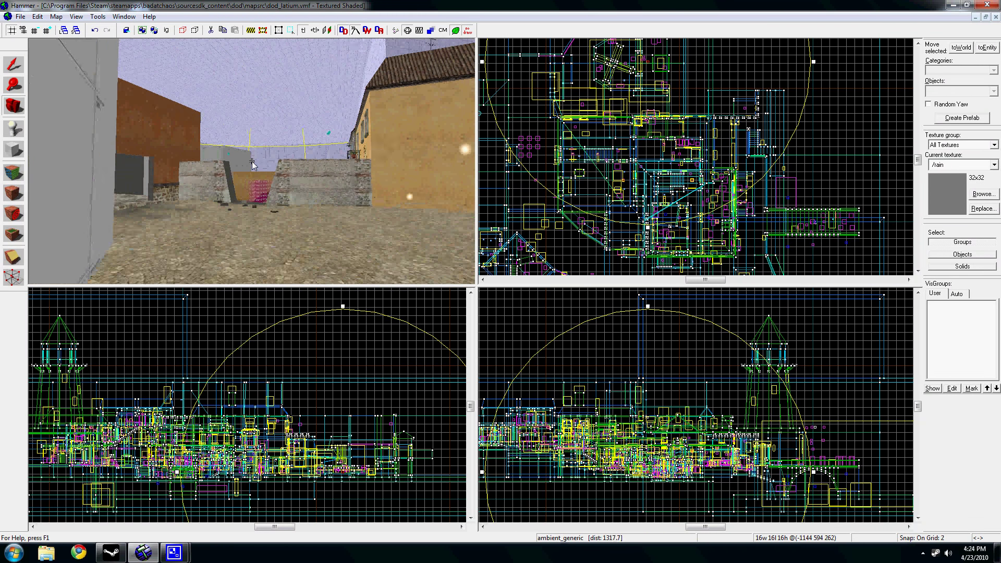
Step: Examine the player spawns, the courtyard well, the room with the piano and the walled street in the 3D view
{"action": "key", "text": "w"}
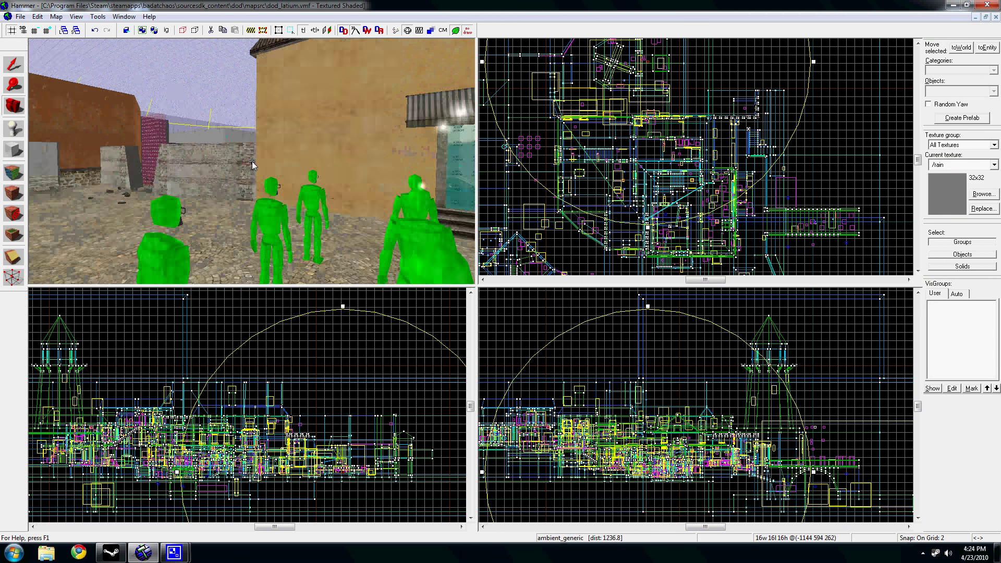
{"action": "key", "text": "w"}
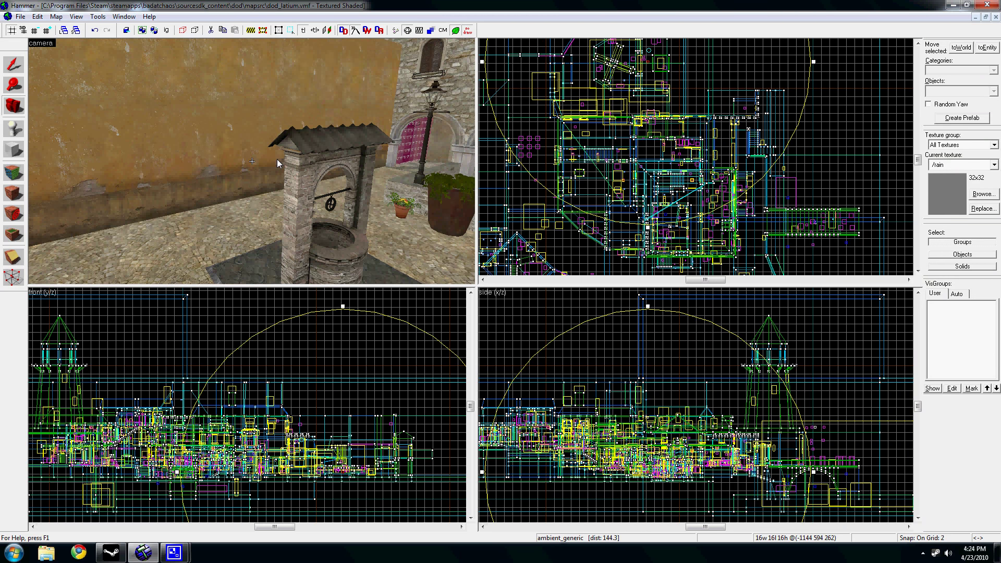
{"action": "key", "text": "w"}
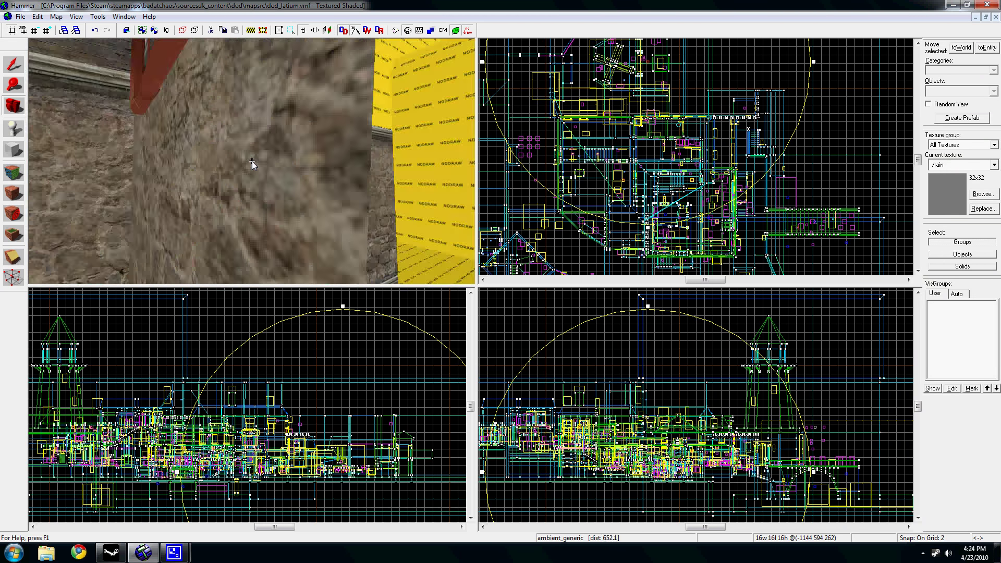
{"action": "key", "text": "w"}
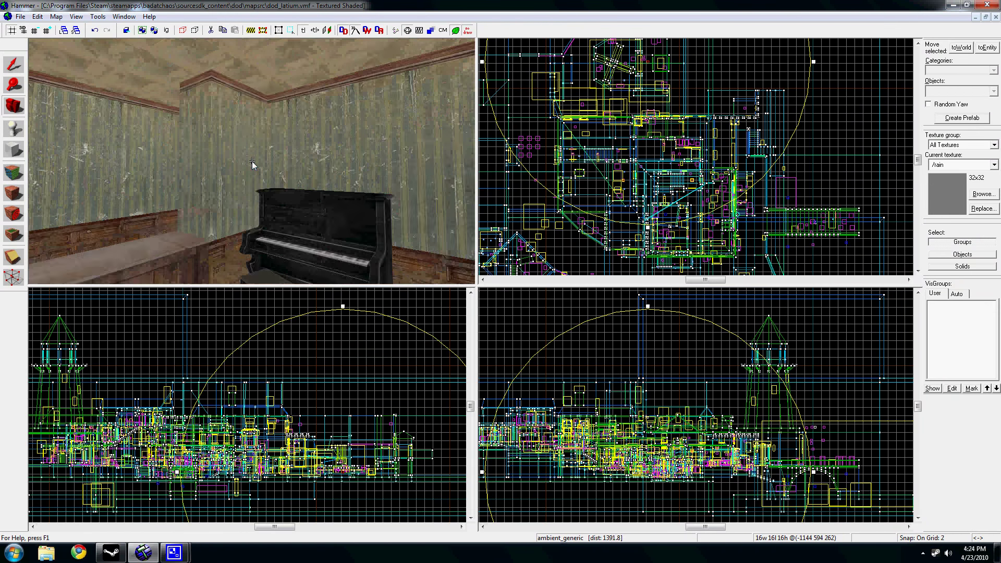
{"action": "key", "text": "w"}
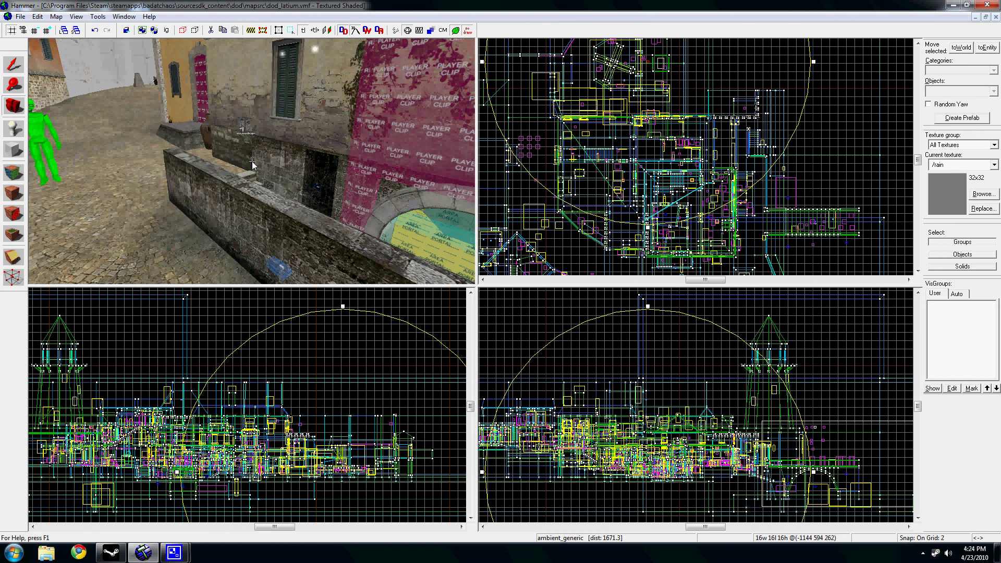
Step: Select the env_soundscape in the walled street and enlarge the 3D view to fill most of the workspace
{"action": "key", "text": "w"}
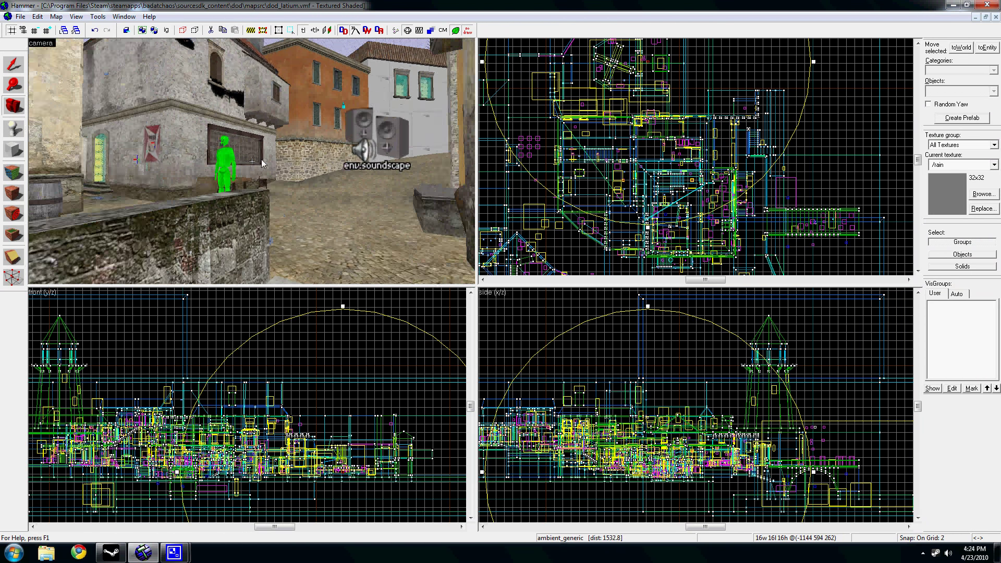
{"action": "key", "text": "w"}
{"action": "key", "text": "z"}
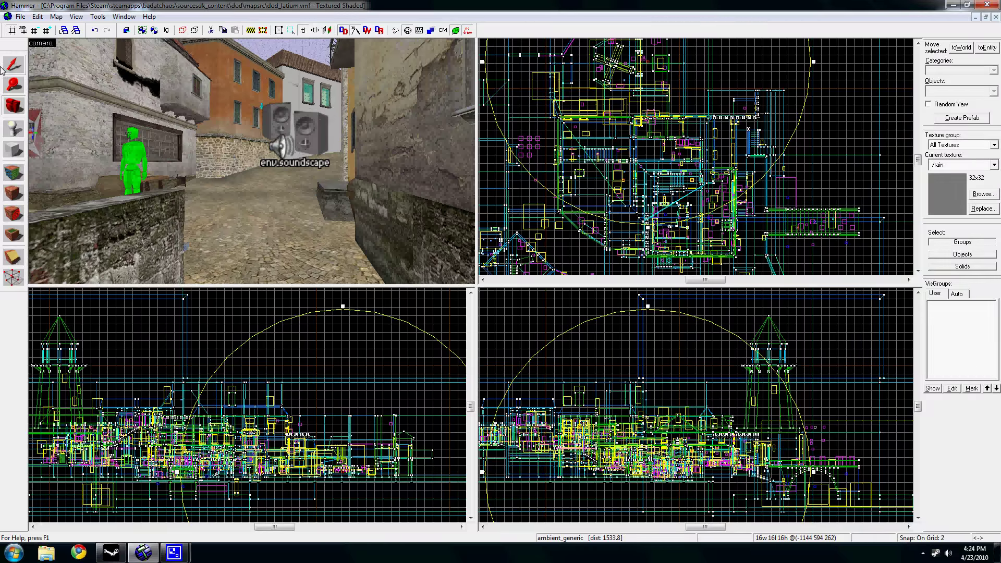
{"action": "left_click", "coordinate": [278, 146]}
{"action": "left_click_drag", "start_coordinate": [478, 286], "coordinate": [868, 472]}
{"action": "key", "text": "d"}
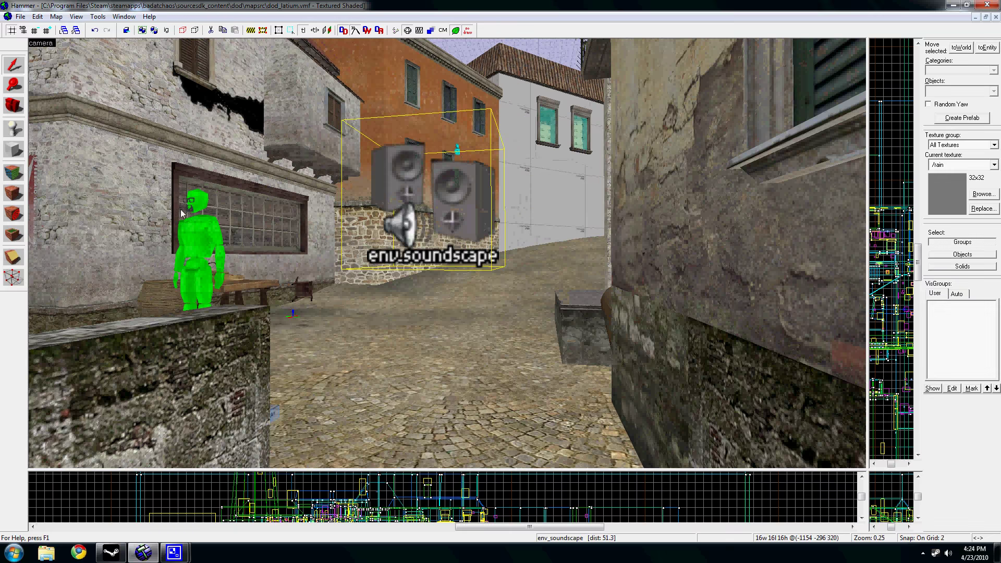
Step: Select the env_soundscape floating in the open air near the player spawns outside the lighthouse
{"action": "key", "text": "z"}
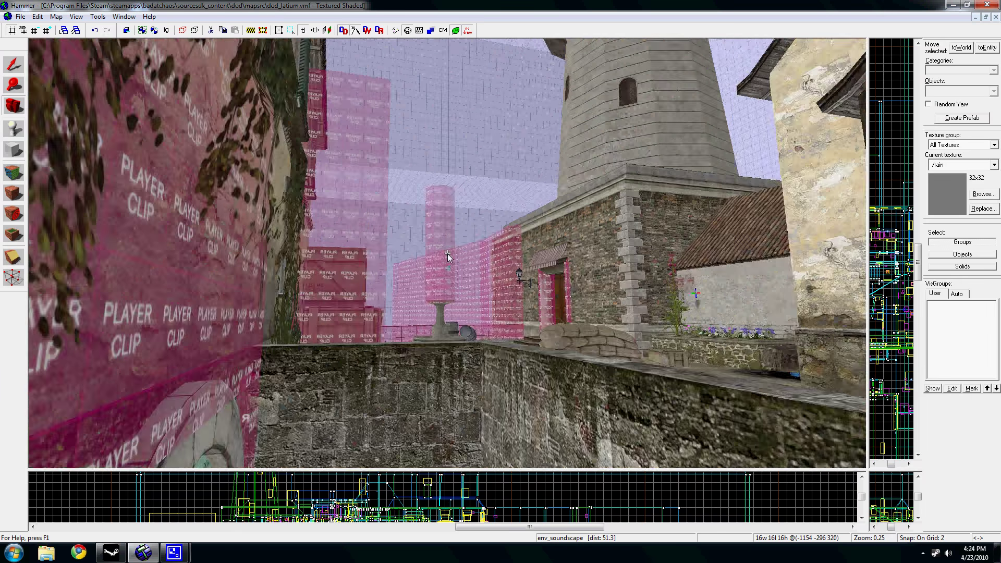
{"action": "key", "text": "w"}
{"action": "key", "text": "s"}
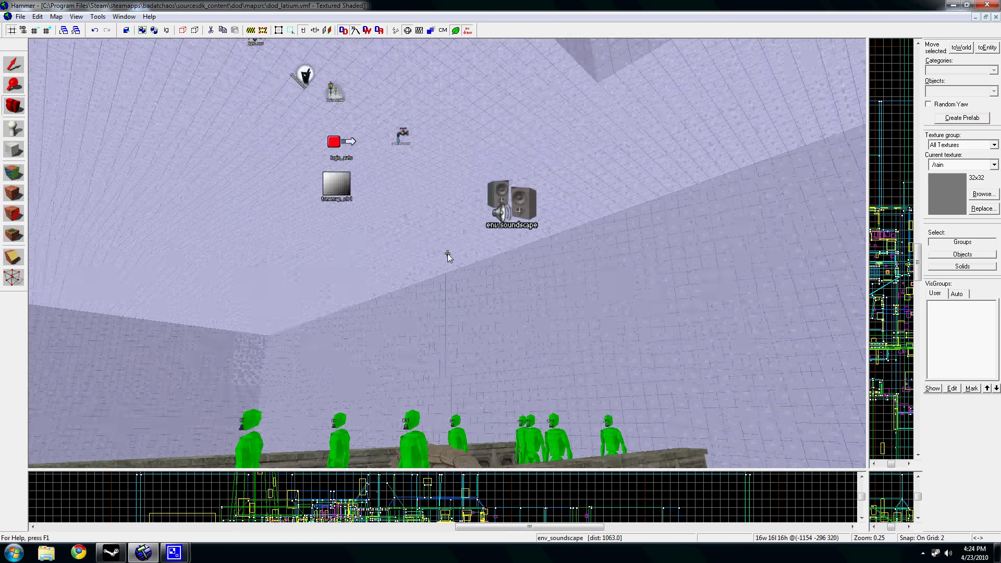
{"action": "key", "text": "w"}
{"action": "key", "text": "z"}
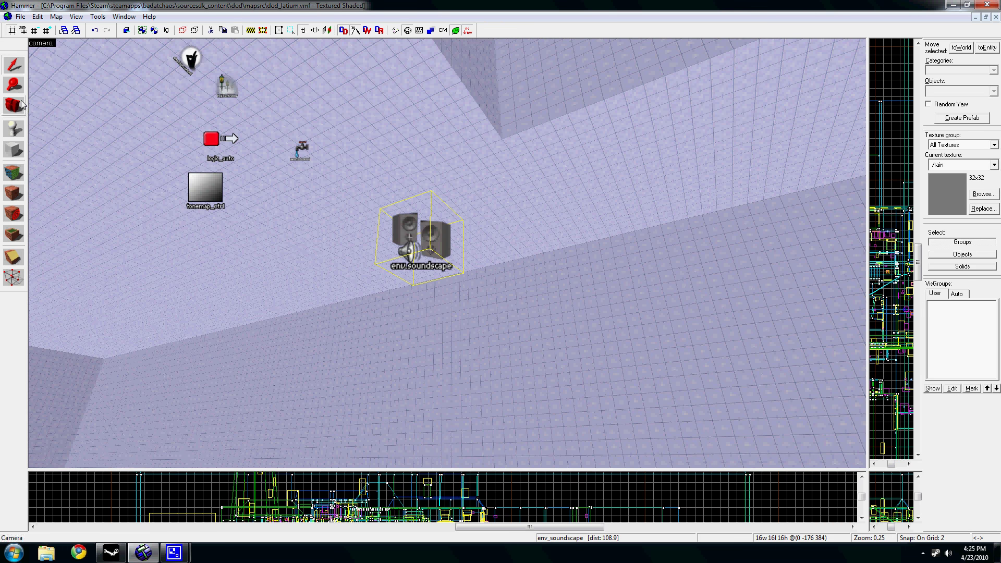
Step: Examine the selected env_soundscape above the lighthouse square and review its property list, closing it without changes
{"action": "key", "text": "z"}
{"action": "key", "text": "w"}
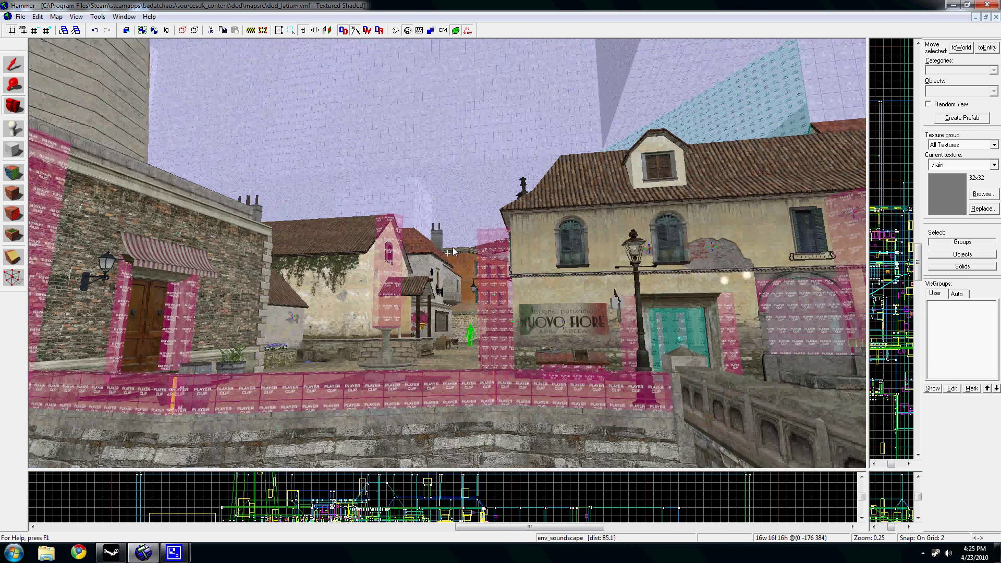
{"action": "key", "text": "w"}
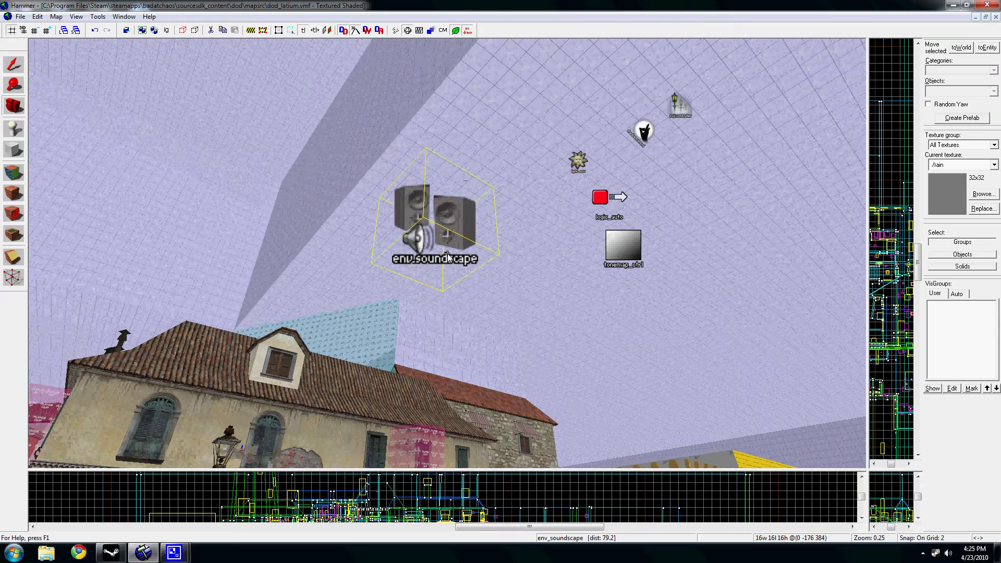
{"action": "left_click_drag", "start_coordinate": [448, 256], "coordinate": [448, 256]}
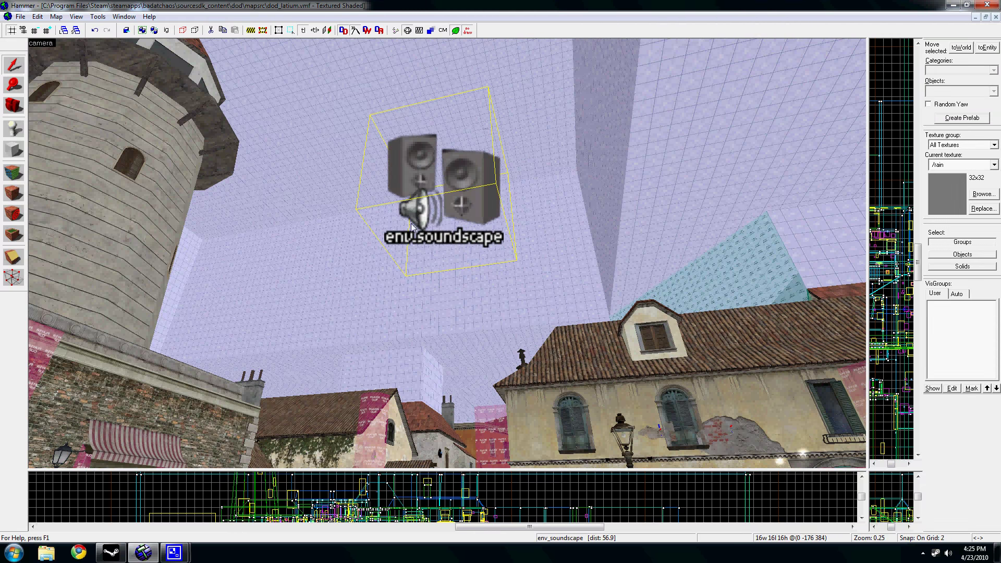
{"action": "double_click", "coordinate": [465, 197]}
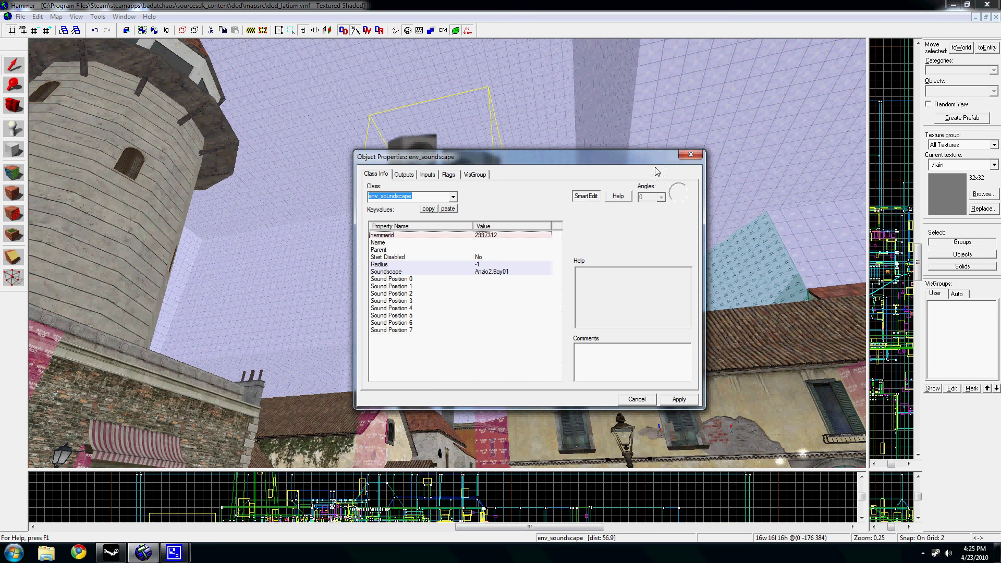
{"action": "left_click", "coordinate": [690, 155]}
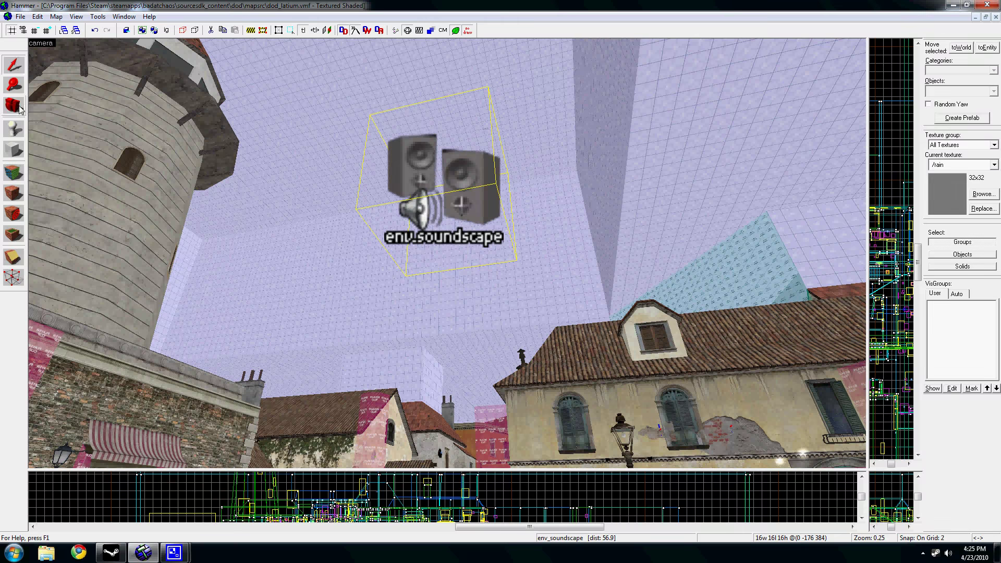
Step: View the env_soundscape against the bridge and quay, and review its Radius help text and flags without changing anything
{"action": "key", "text": "z"}
{"action": "key", "text": "s"}
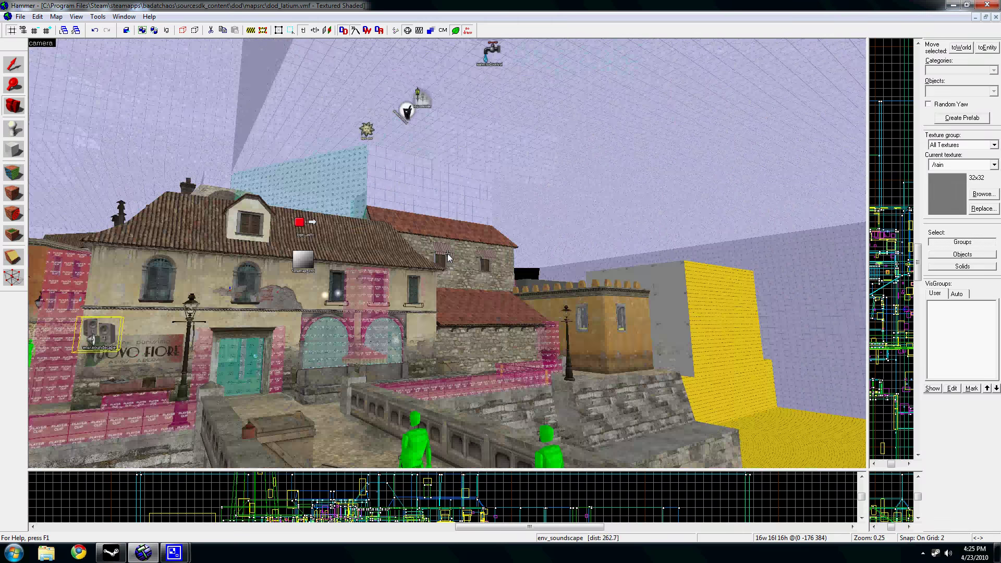
{"action": "key", "text": "w"}
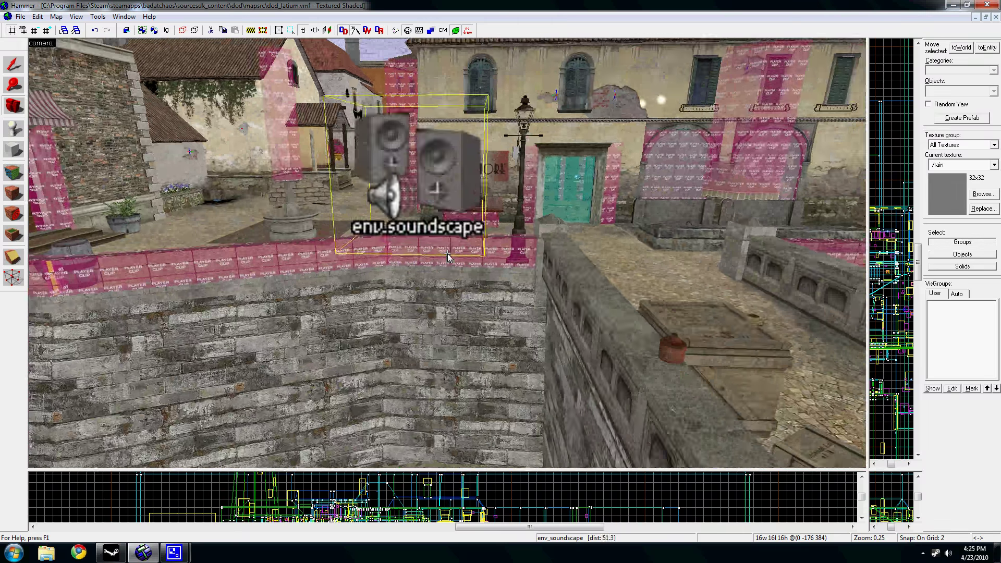
{"action": "key", "text": "d"}
{"action": "left_click_drag", "start_coordinate": [447, 255], "coordinate": [131, 105]}
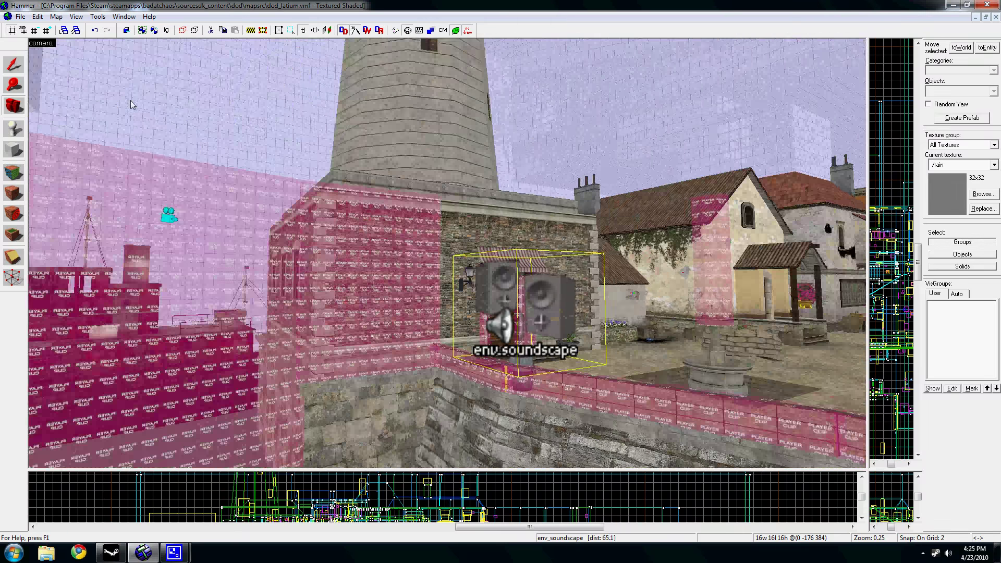
{"action": "double_click", "coordinate": [506, 306]}
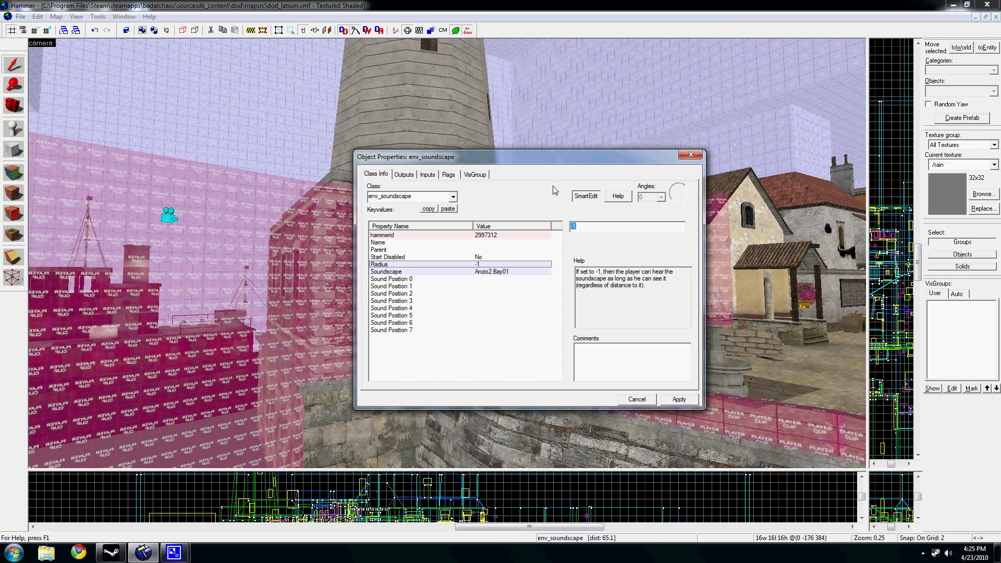
{"action": "left_click", "coordinate": [450, 175]}
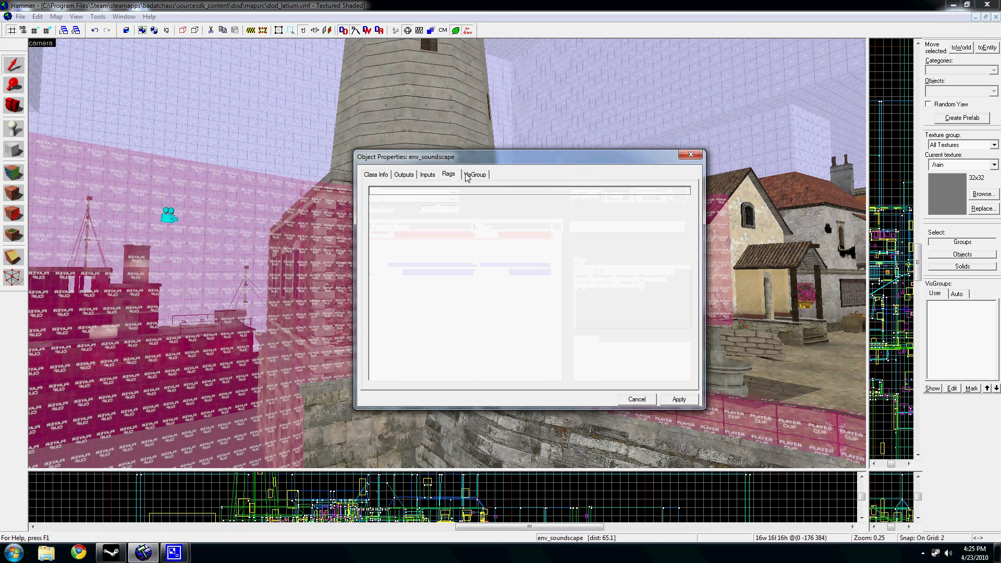
{"action": "left_click", "coordinate": [690, 156]}
Step: Examine the open area around the square, the stone bridge and the lighthouse in the 3D view
{"action": "key", "text": "z"}
{"action": "key", "text": "w"}
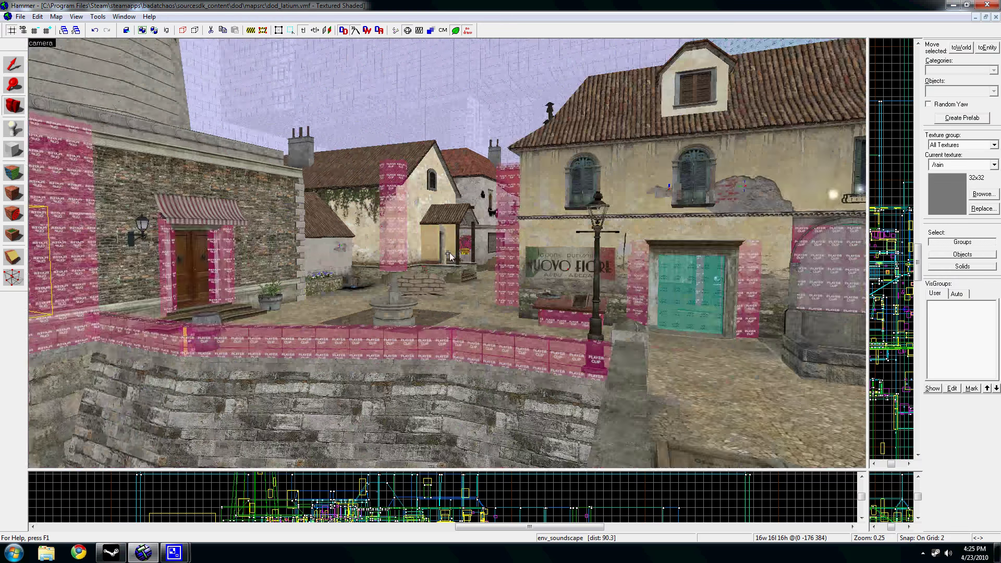
{"action": "key", "text": "z"}
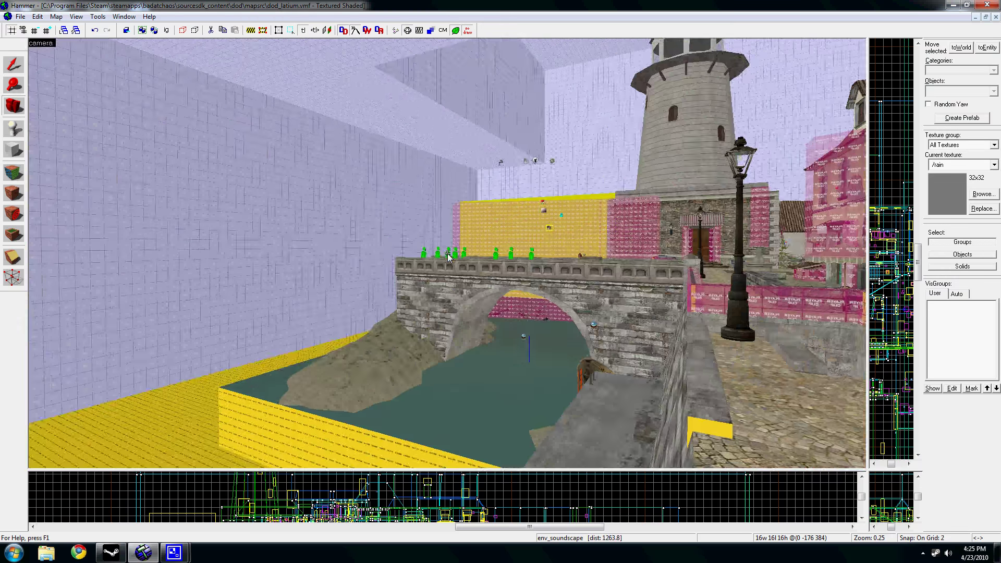
{"action": "key", "text": "s"}
{"action": "key", "text": "d"}
{"action": "key", "text": "w"}
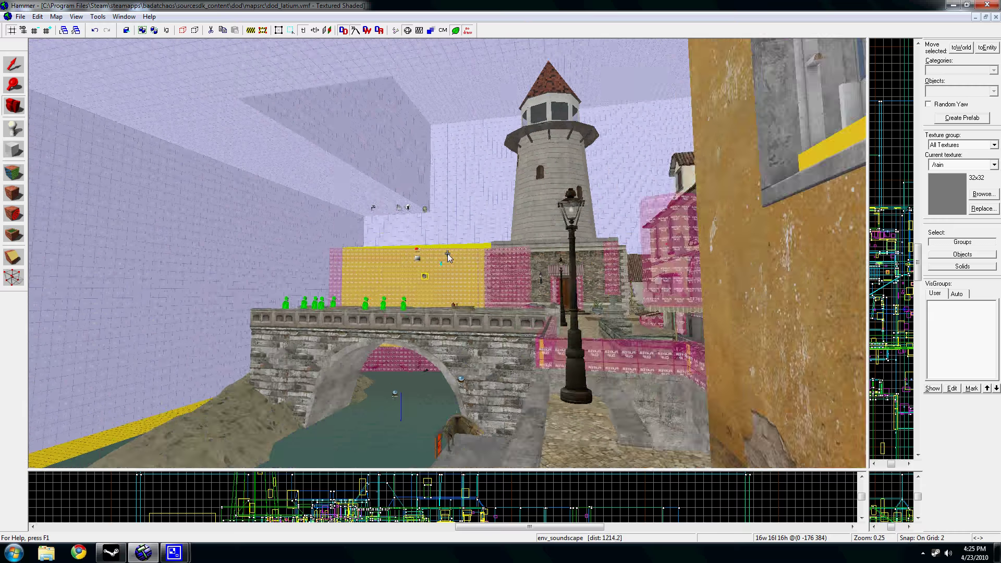
Step: Examine the room with the piano and the env_soundscape between its wall shelves in the 3D view
{"action": "key", "text": "w"}
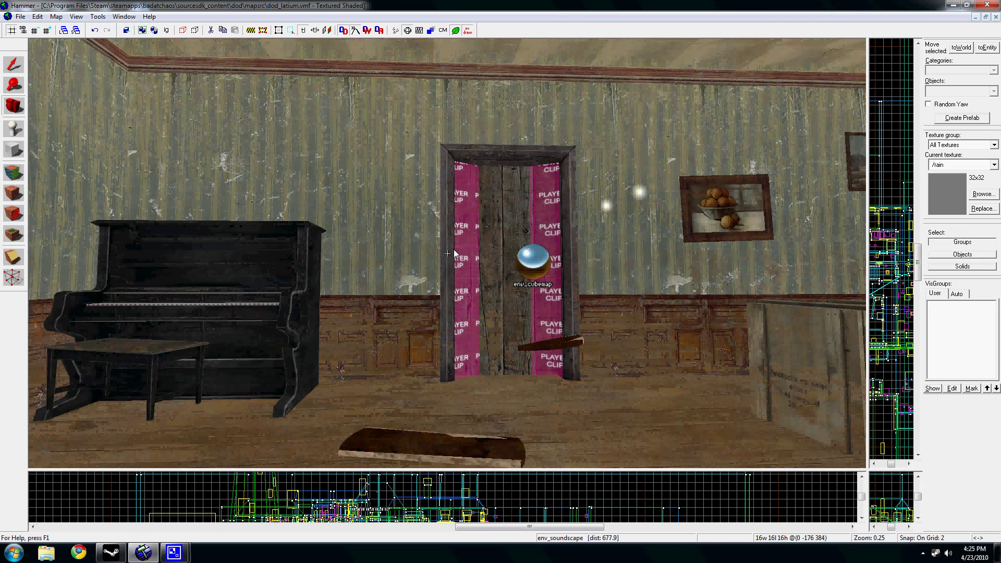
{"action": "key", "text": "w"}
{"action": "key", "text": "w"}
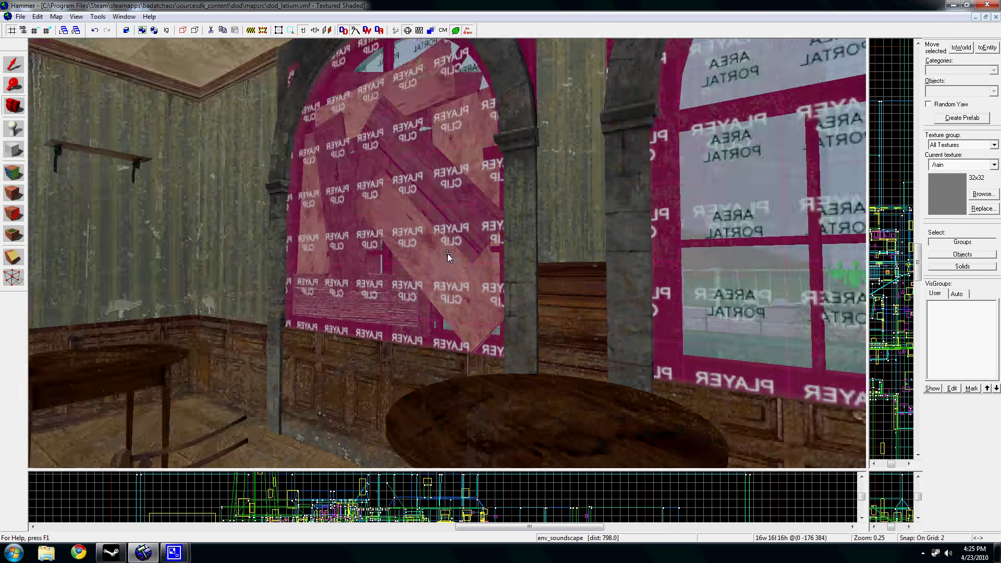
{"action": "key", "text": "w"}
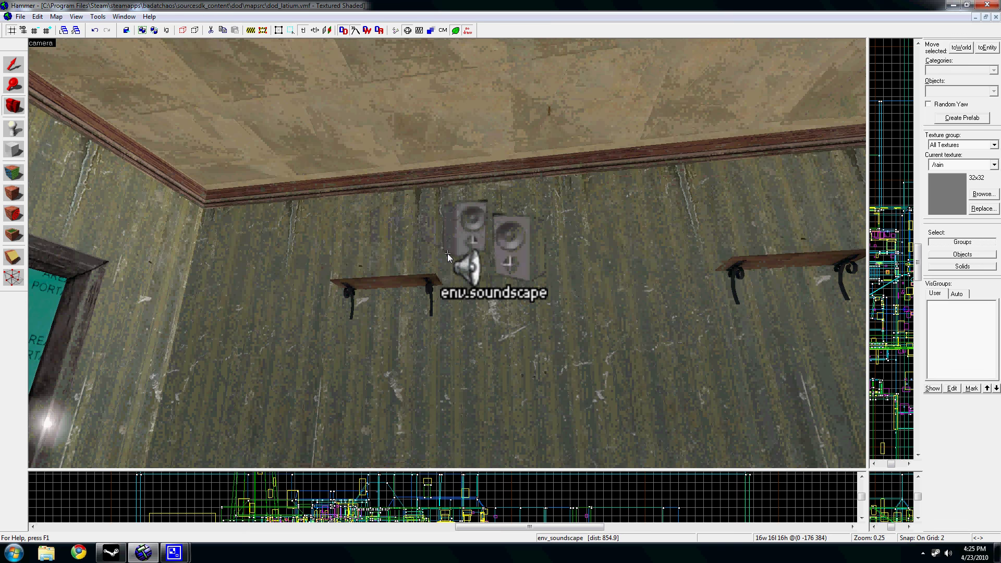
{"action": "key", "text": "w"}
{"action": "key", "text": "s"}
{"action": "key", "text": "w"}
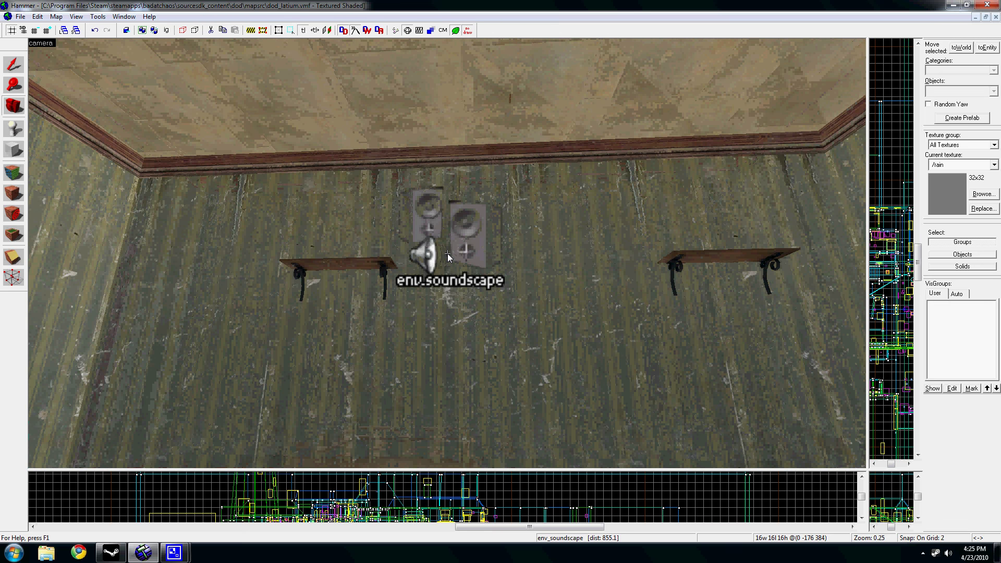
{"action": "key", "text": "w"}
{"action": "key", "text": "s"}
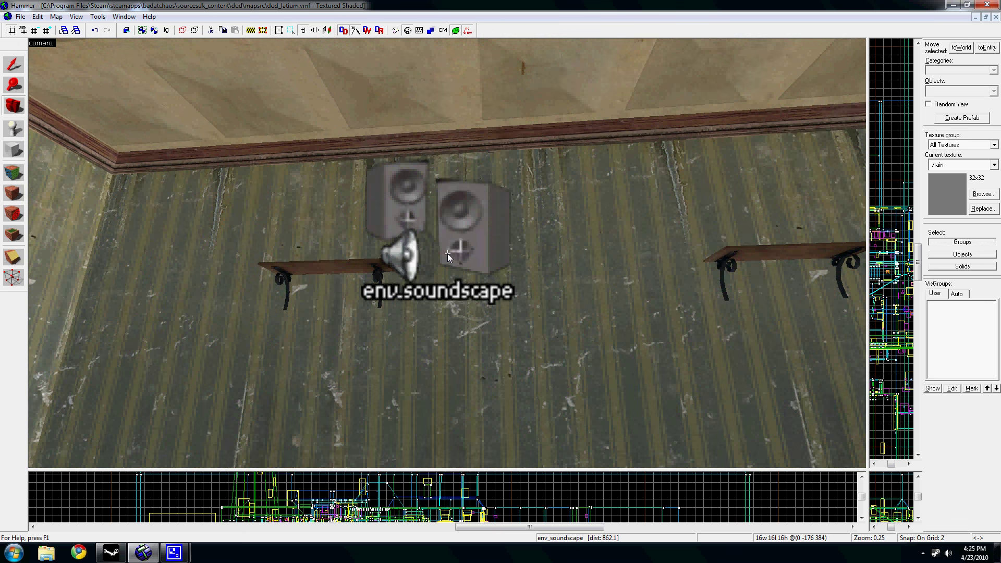
{"action": "key", "text": "s"}
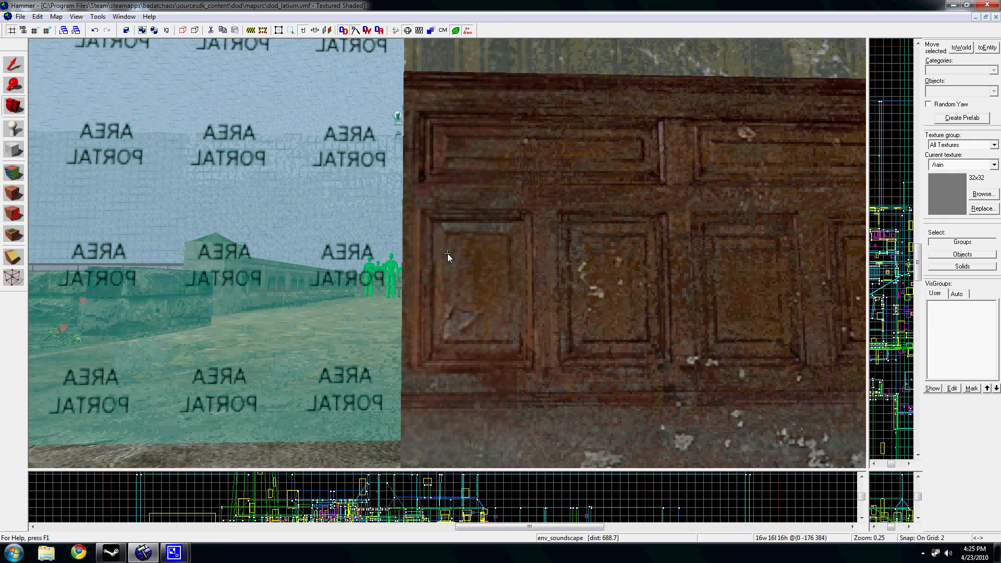
Step: Examine the area portal doorways linking the outdoors, the piano room and the adjoining passage in the 3D view
{"action": "key", "text": "d"}
{"action": "key", "text": "d"}
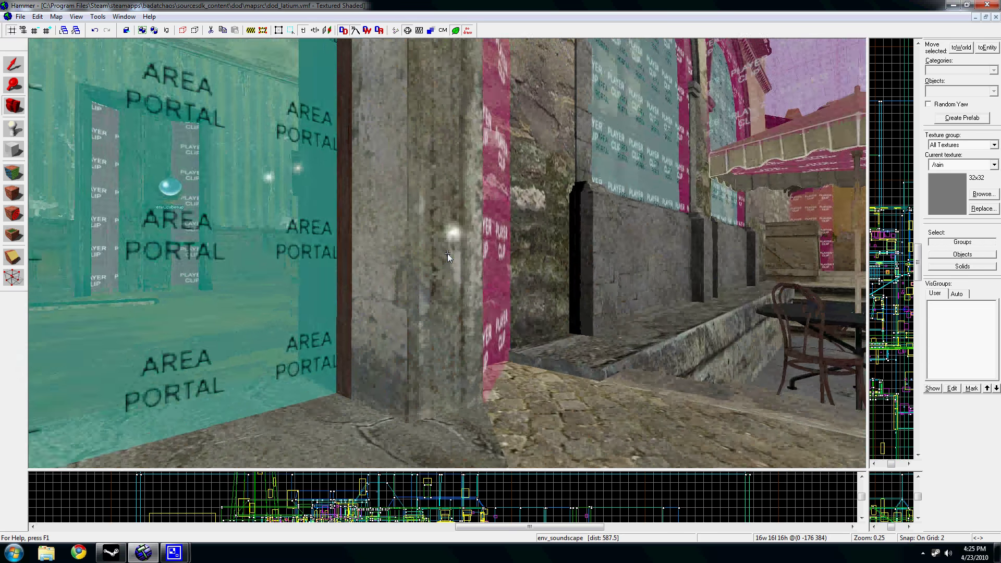
{"action": "key", "text": "w"}
{"action": "key", "text": "w"}
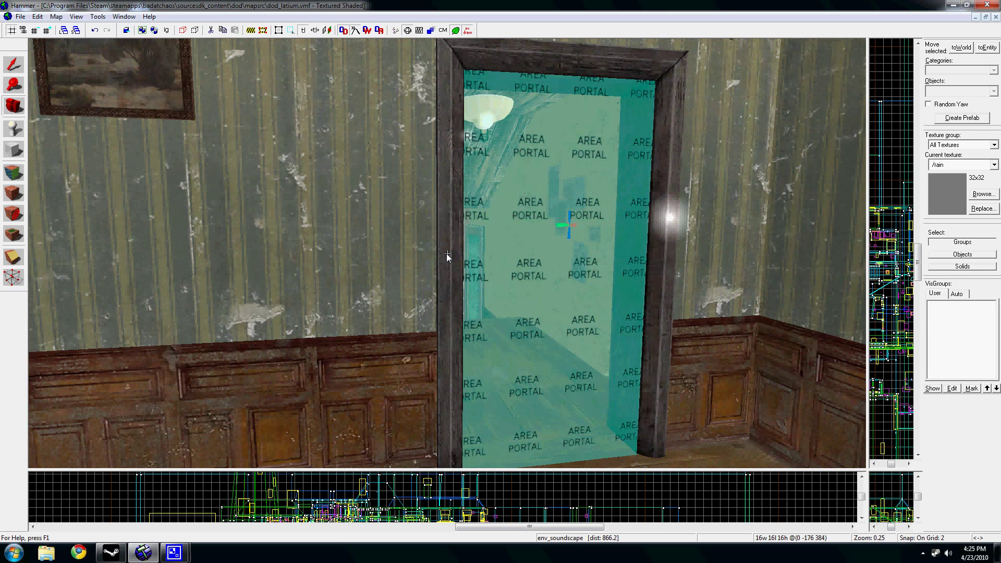
{"action": "key", "text": "d"}
{"action": "key", "text": "w"}
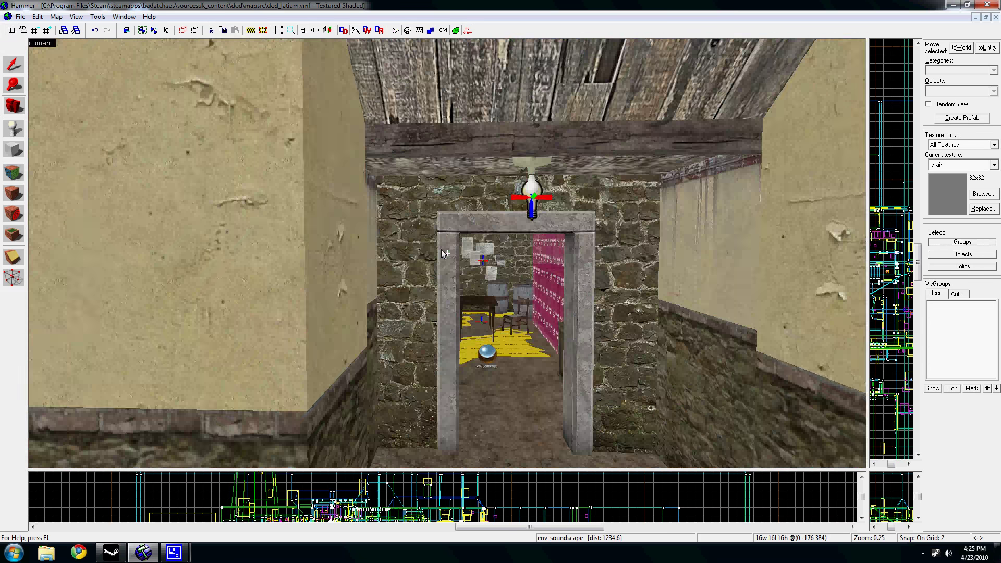
{"action": "key", "text": "Right"}
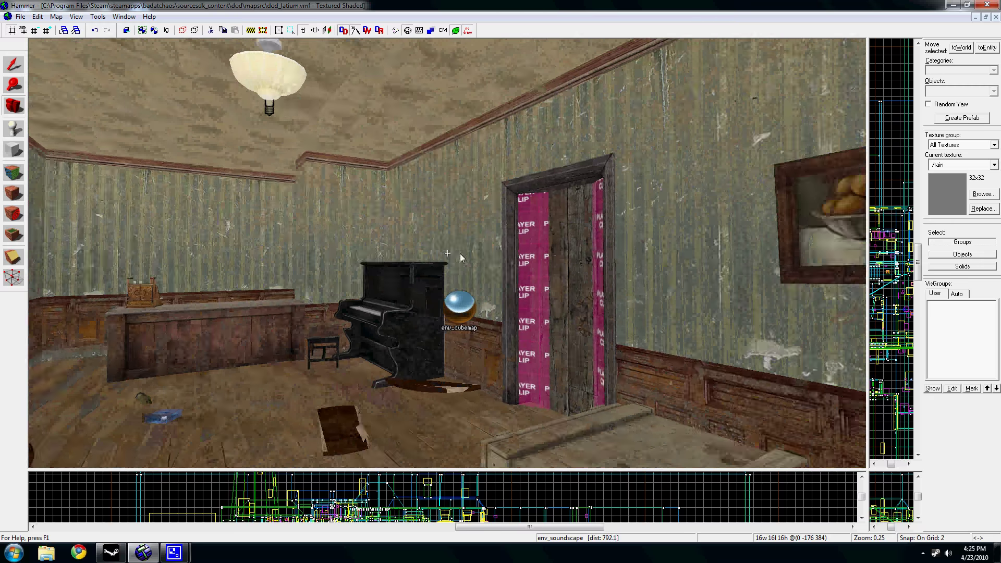
{"action": "key", "text": "w"}
{"action": "key", "text": "Left"}
{"action": "key", "text": "w"}
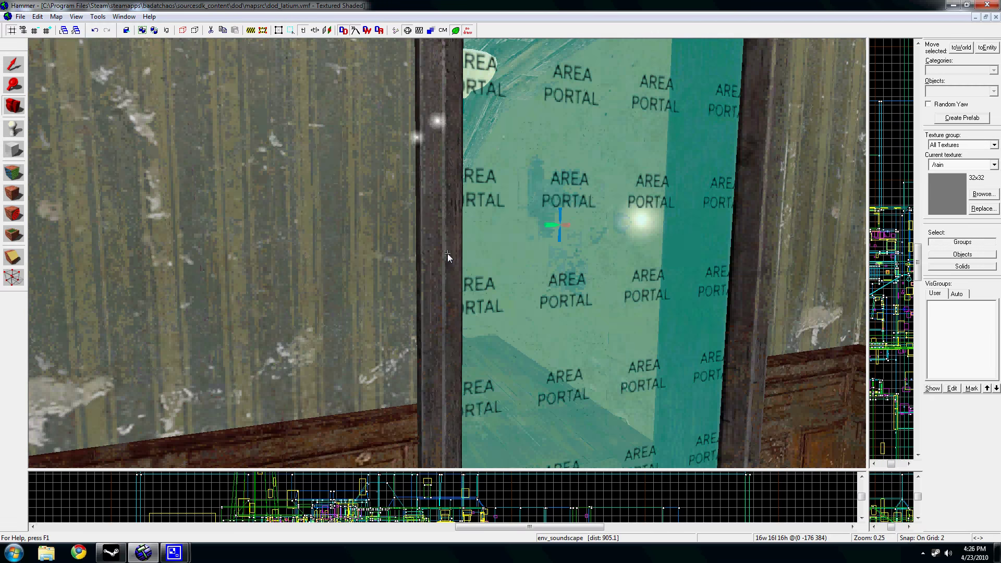
Step: Examine the env_soundscape entities under the stone cellar's ceiling and along the walled street outside
{"action": "key", "text": "Left"}
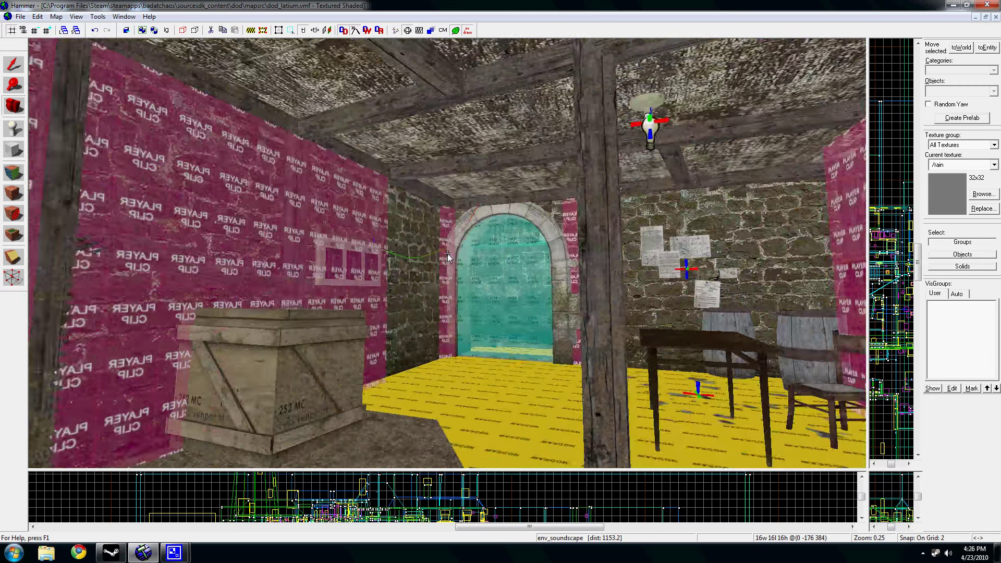
{"action": "key", "text": "w"}
{"action": "key", "text": "Right"}
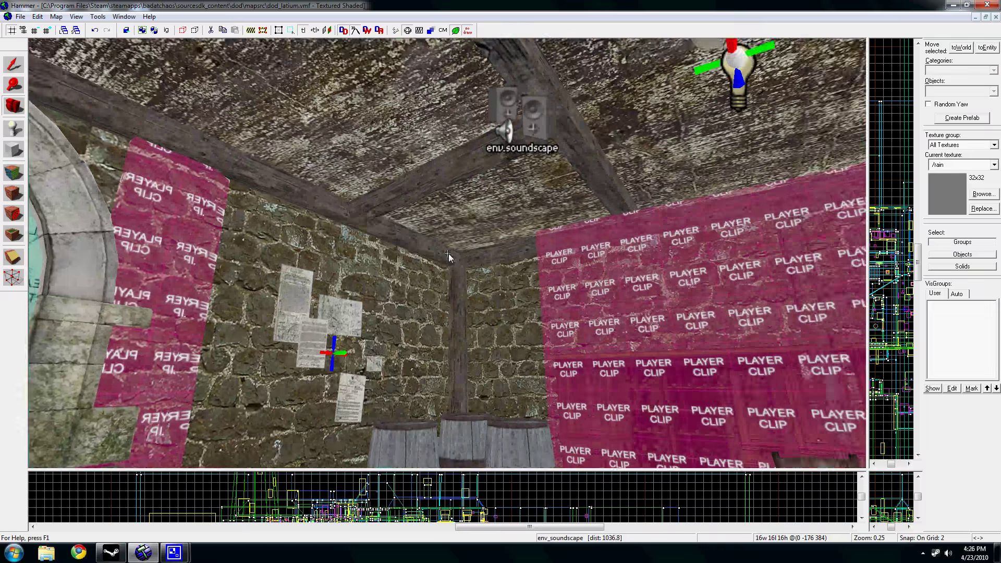
{"action": "key", "text": "Left"}
{"action": "key", "text": "w"}
{"action": "key", "text": "Left"}
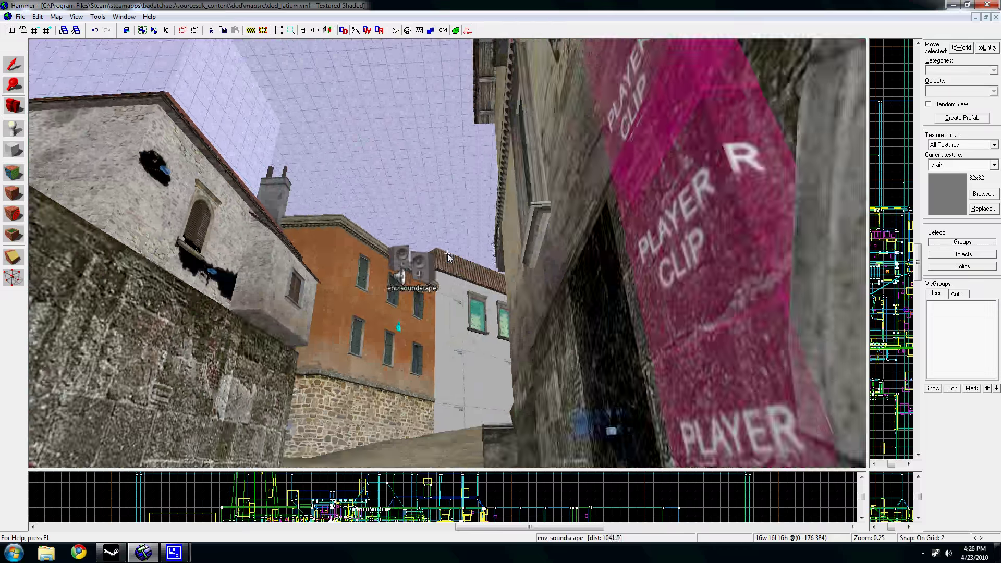
{"action": "key", "text": "w"}
{"action": "key", "text": "Left"}
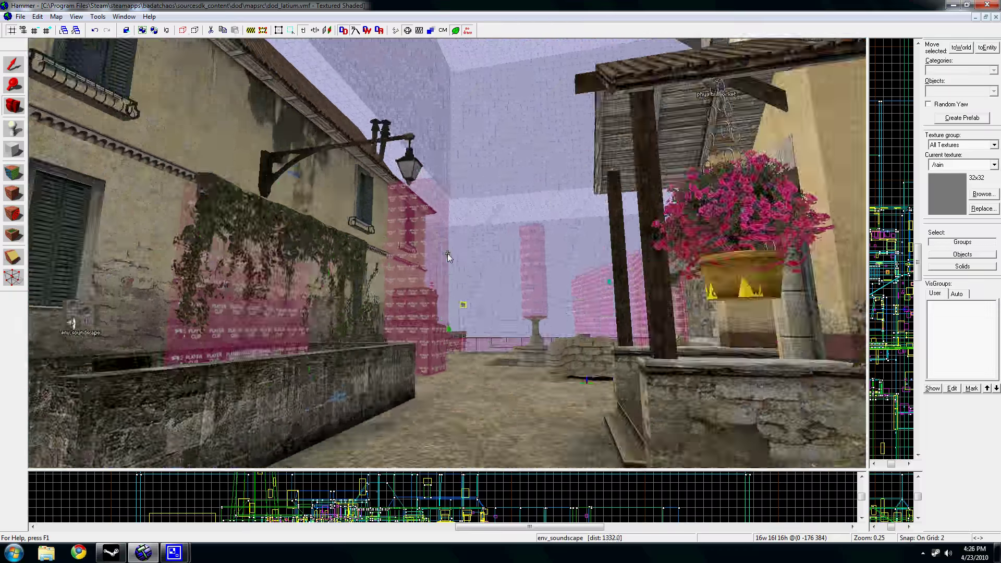
{"action": "key", "text": "w"}
{"action": "key", "text": "Left"}
{"action": "key", "text": "w"}
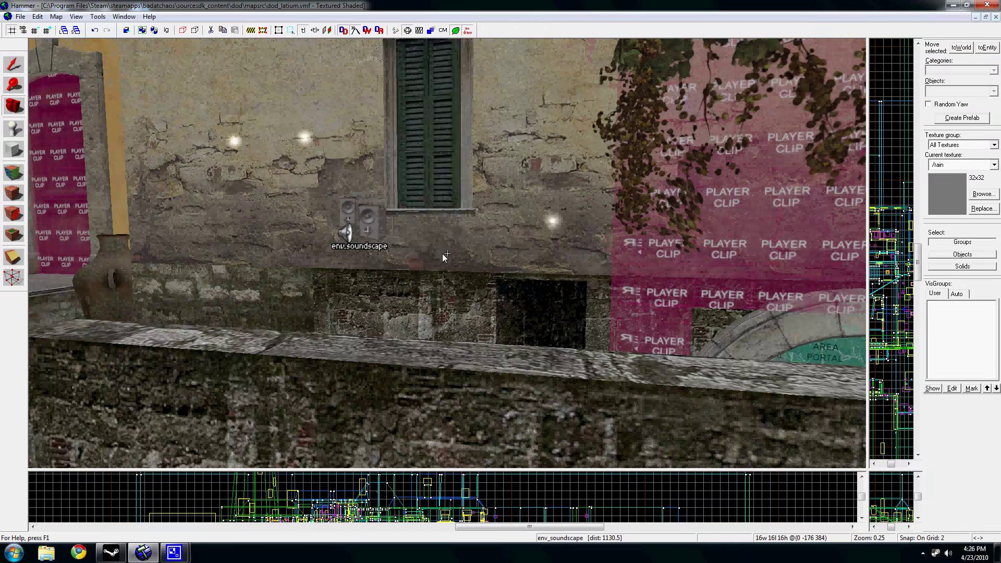
Step: Review which soundscape is assigned to the env_soundscape beside the green-shuttered window on the street
{"action": "key", "text": "d"}
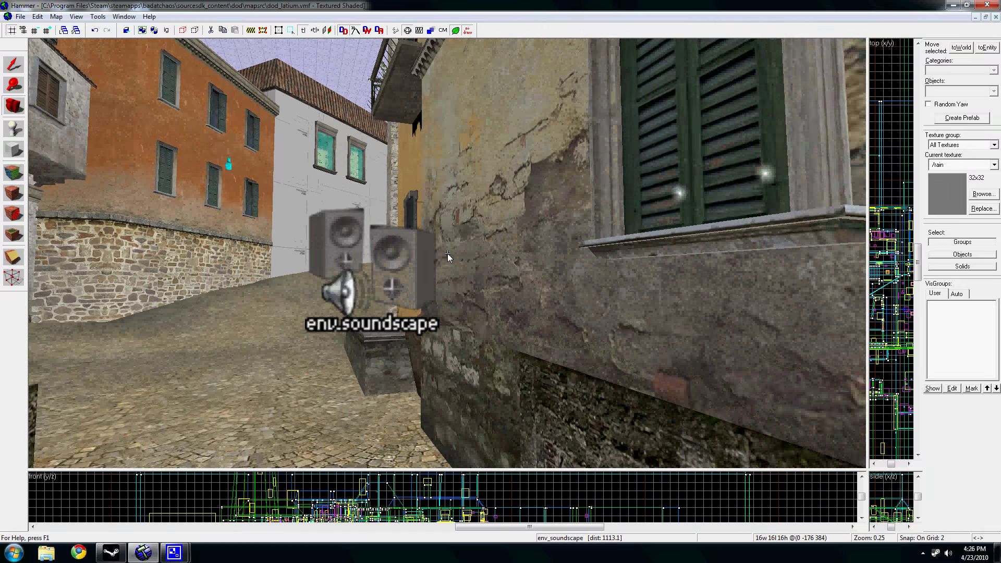
{"action": "key", "text": "a"}
{"action": "key", "text": "s"}
{"action": "key", "text": "z"}
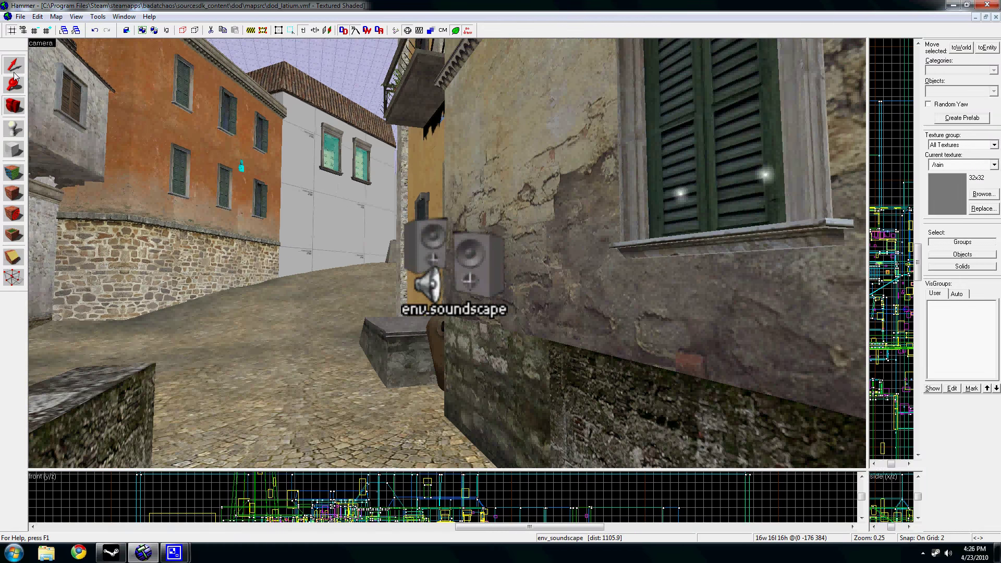
{"action": "double_click", "coordinate": [448, 289]}
{"action": "left_click", "coordinate": [512, 272]}
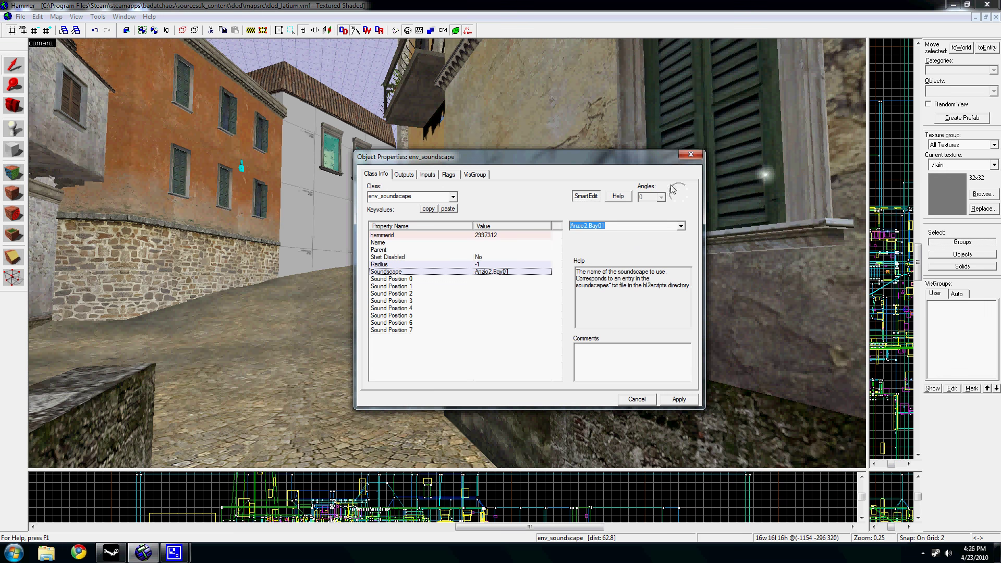
{"action": "left_click", "coordinate": [689, 156]}
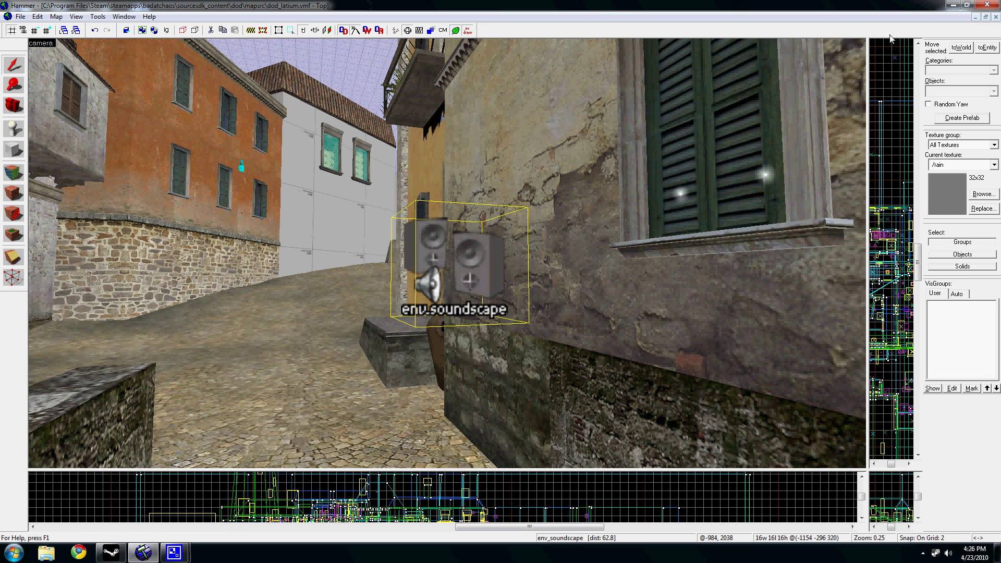
Step: Switch to File Explorer and open the scripts folder inside day of defeat source\dod from the steamapps desktop folder
{"action": "left_click", "coordinate": [953, 6]}
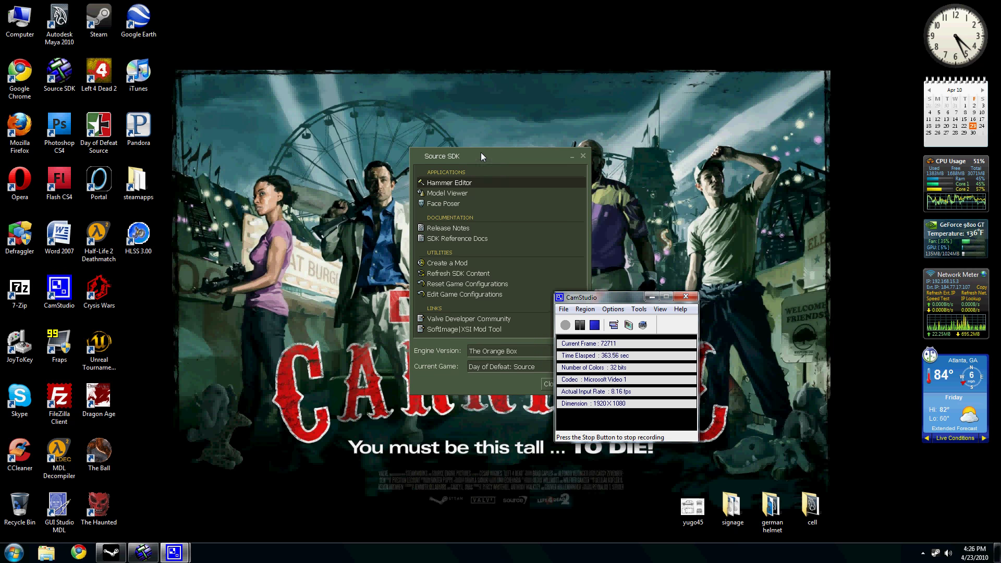
{"action": "left_click_drag", "start_coordinate": [499, 161], "coordinate": [480, 154]}
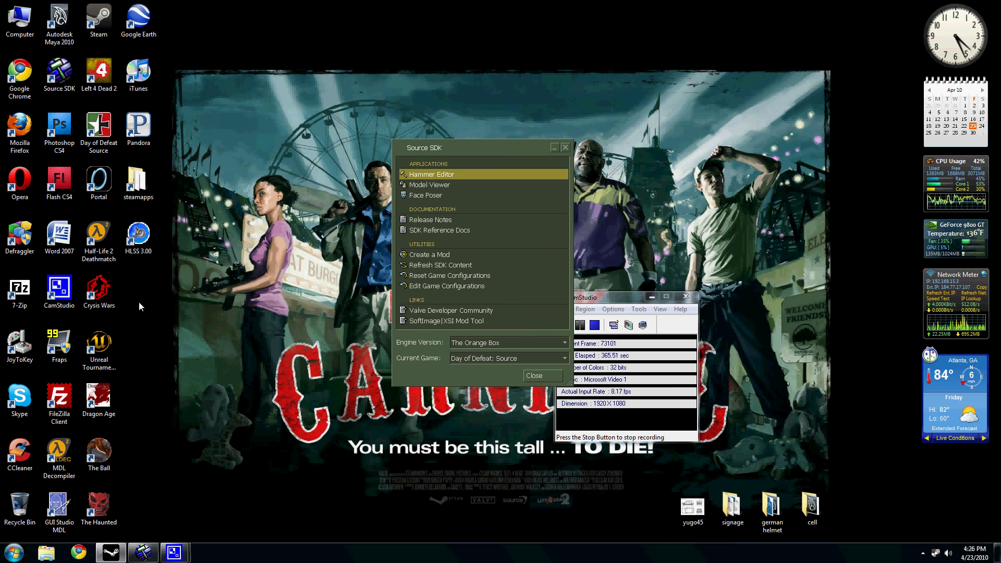
{"action": "double_click", "coordinate": [138, 180]}
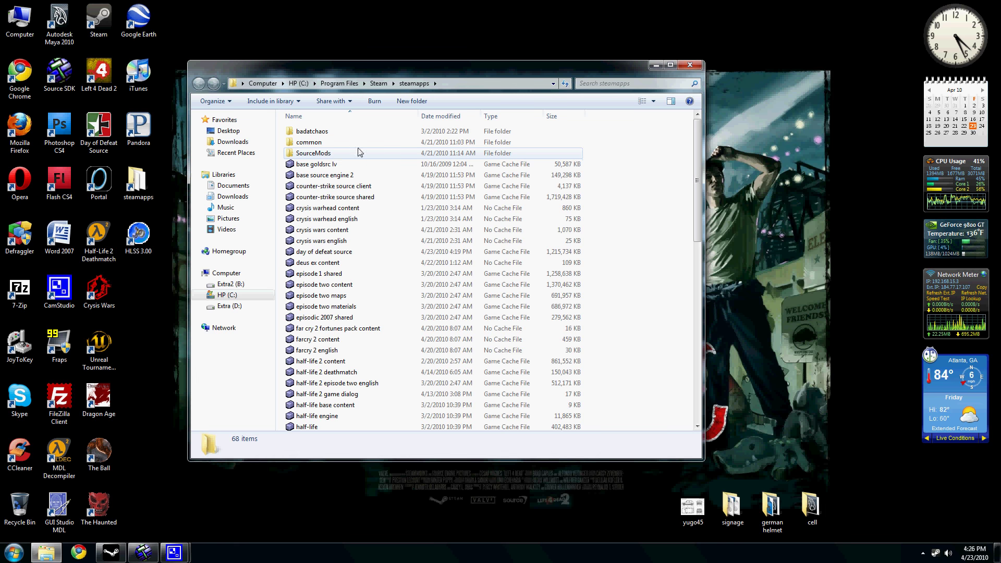
{"action": "double_click", "coordinate": [375, 133]}
{"action": "double_click", "coordinate": [350, 154]}
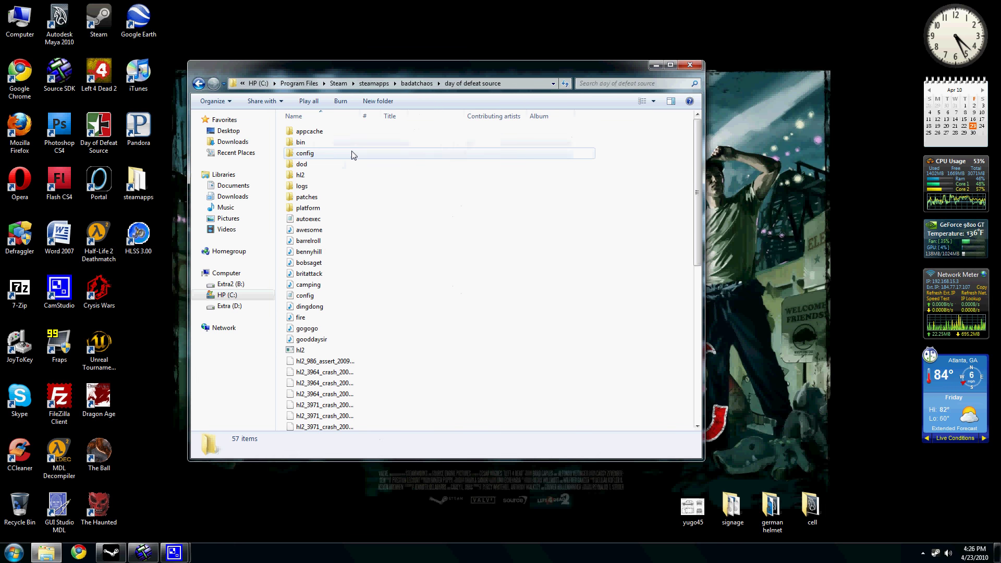
{"action": "double_click", "coordinate": [338, 168]}
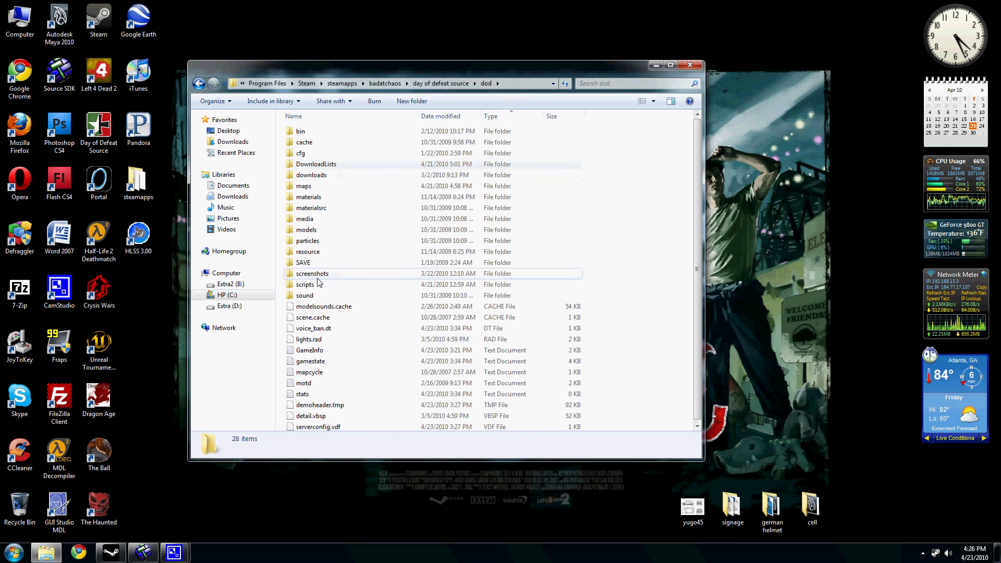
{"action": "double_click", "coordinate": [308, 284]}
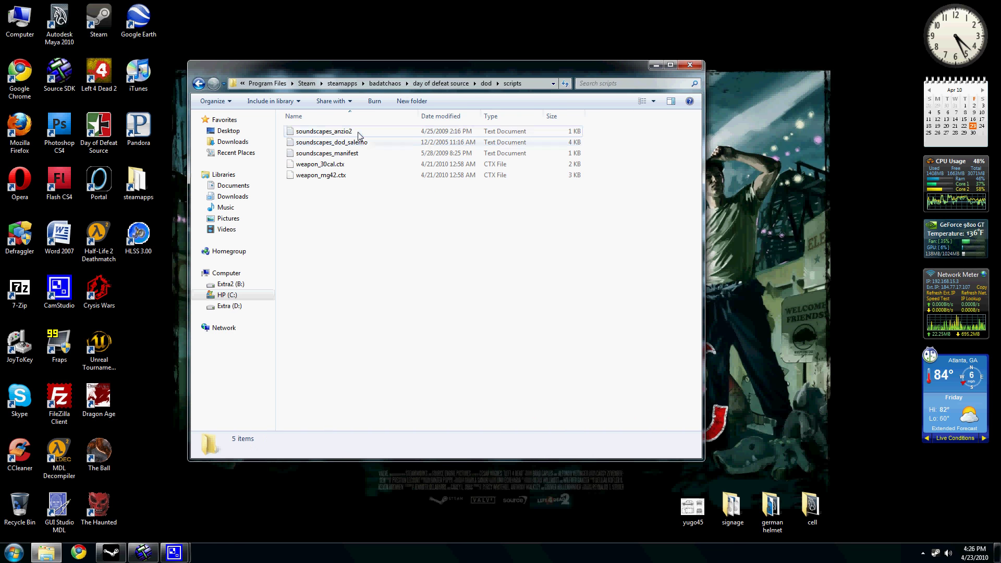
Step: Open the soundscapes_anzio2 text file in Notepad and examine the extent of the Anzio2.Bay01 entry
{"action": "double_click", "coordinate": [359, 135]}
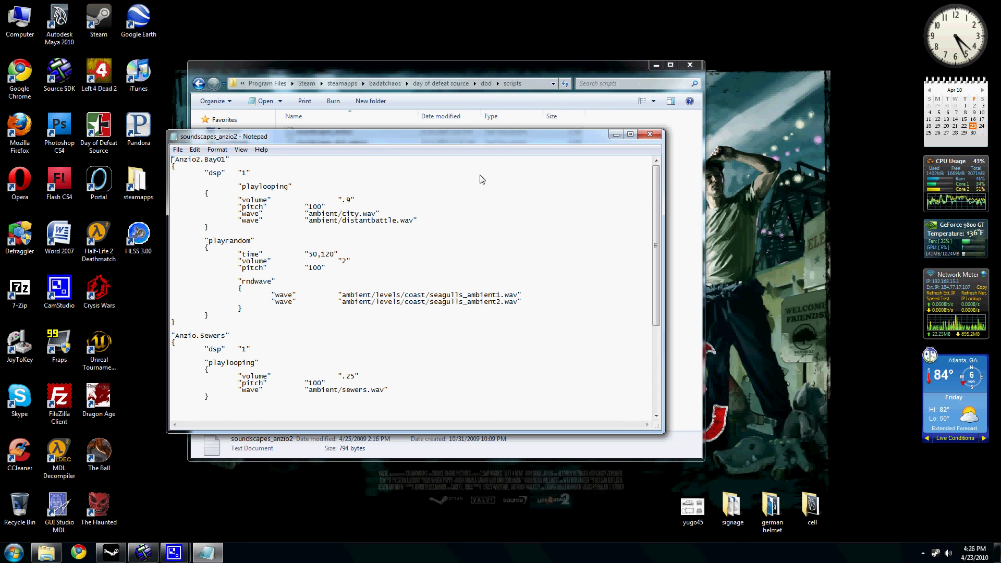
{"action": "left_click_drag", "start_coordinate": [424, 141], "coordinate": [480, 152]}
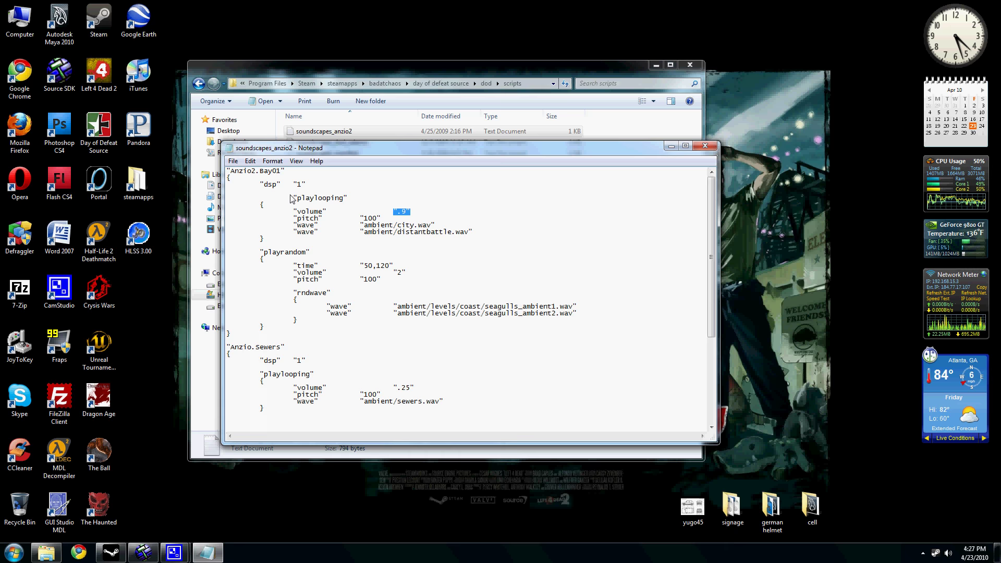
{"action": "left_click_drag", "start_coordinate": [315, 151], "coordinate": [262, 191]}
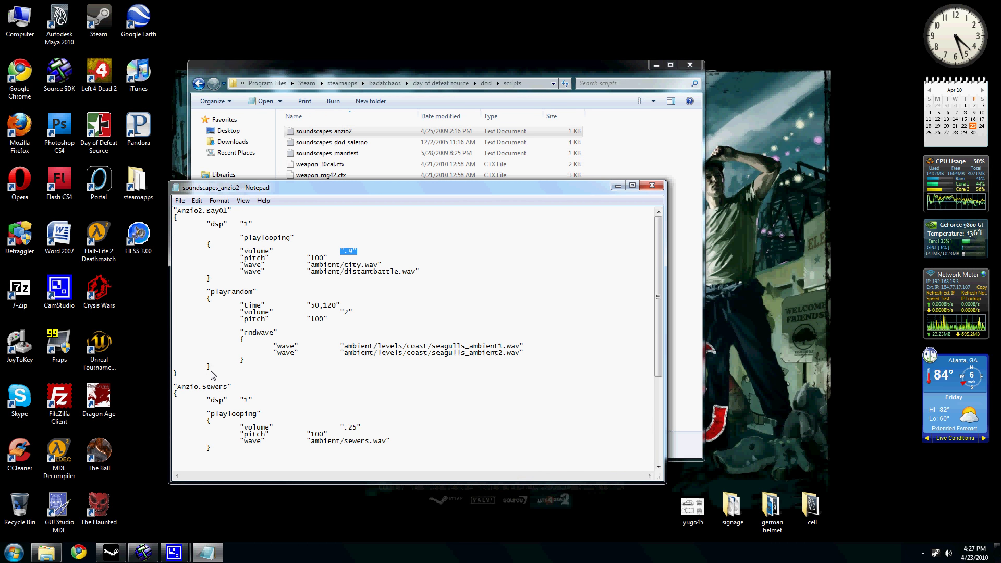
{"action": "left_click_drag", "start_coordinate": [194, 377], "coordinate": [185, 246]}
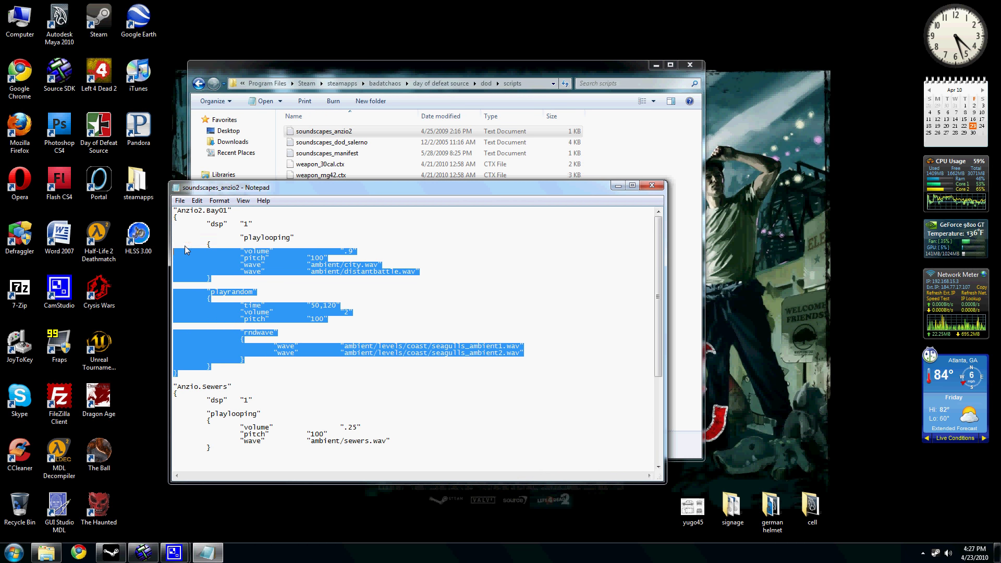
{"action": "left_click", "coordinate": [275, 379]}
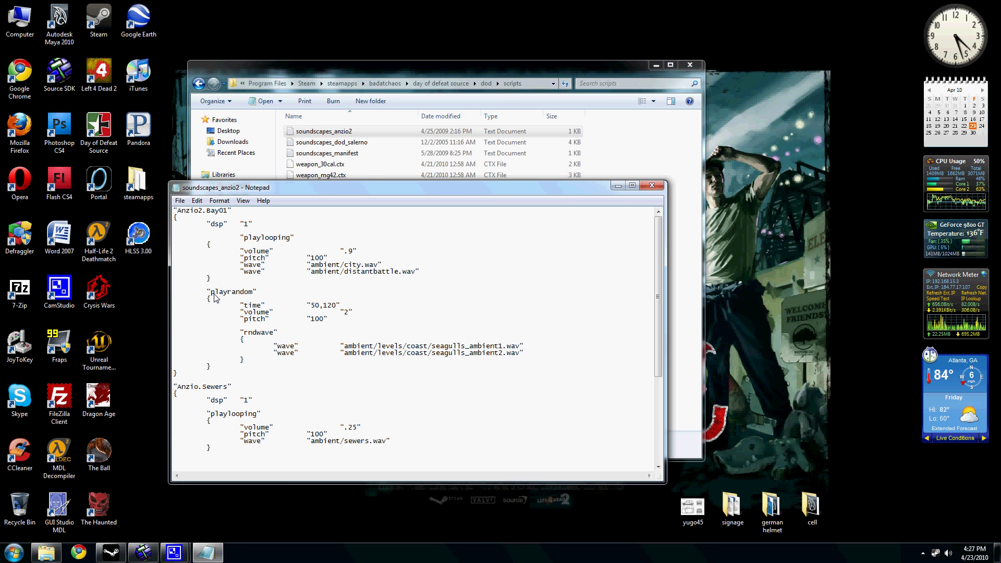
Step: Examine the braces and the playlooping and playrandom headings that structure the Anzio2.Bay01 entry
{"action": "left_click_drag", "start_coordinate": [210, 278], "coordinate": [208, 249]}
{"action": "left_click", "coordinate": [209, 248]}
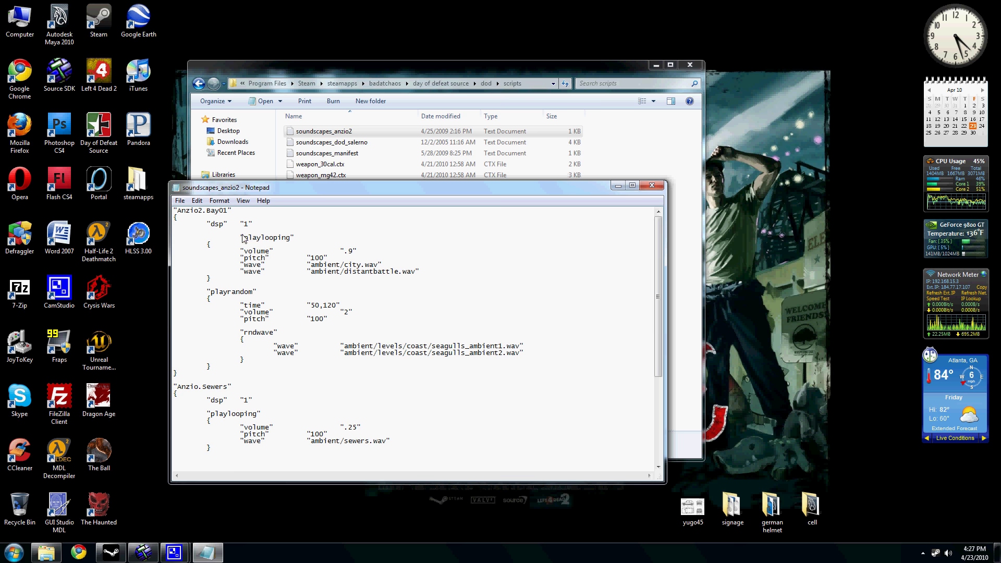
{"action": "left_click_drag", "start_coordinate": [243, 233], "coordinate": [287, 247]}
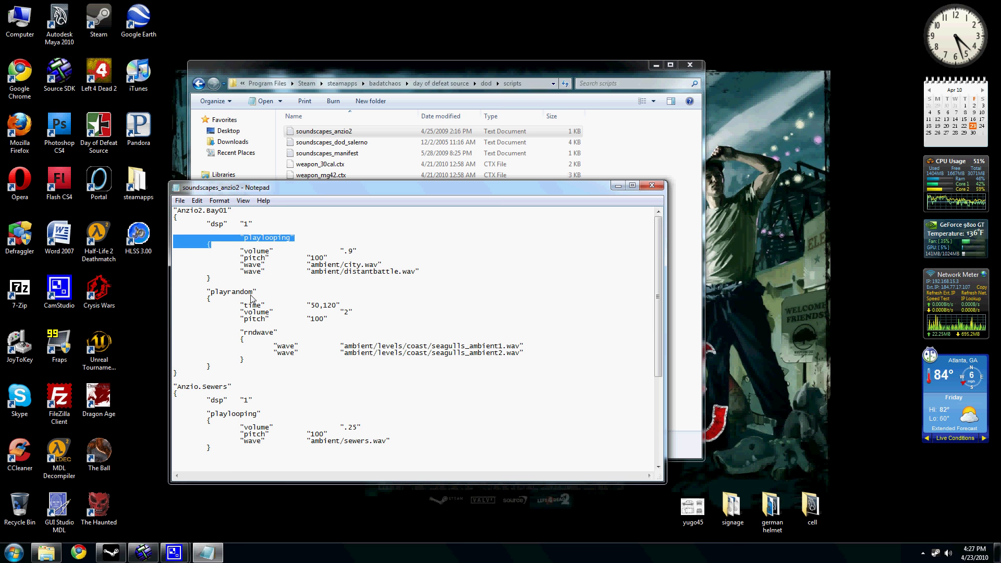
{"action": "left_click_drag", "start_coordinate": [252, 293], "coordinate": [228, 292]}
{"action": "left_click", "coordinate": [286, 276]}
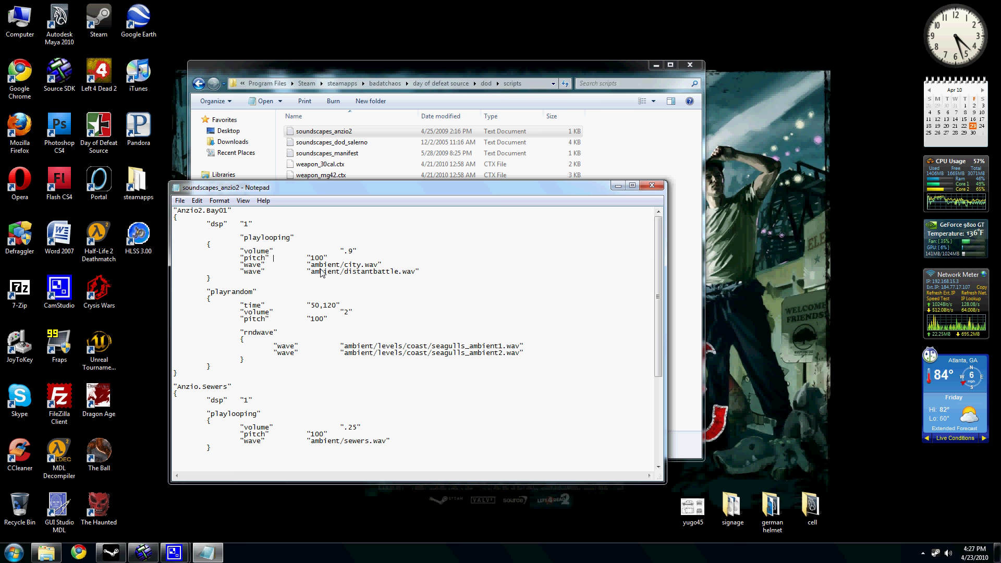
Step: Examine the ambient wave paths and the playrandom time and volume settings in the Anzio2.Bay01 entry
{"action": "left_click_drag", "start_coordinate": [311, 265], "coordinate": [344, 270]}
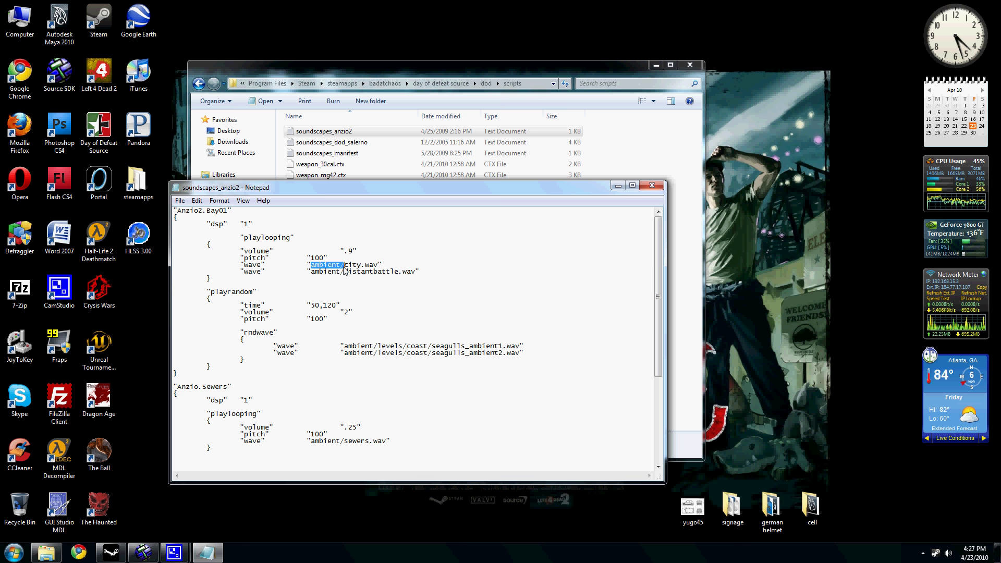
{"action": "left_click", "coordinate": [313, 266]}
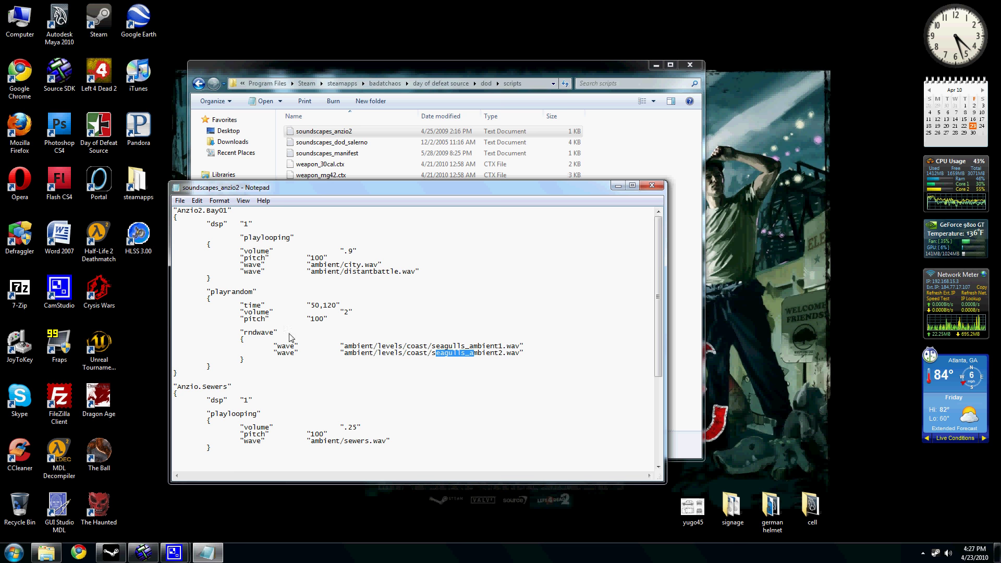
{"action": "left_click_drag", "start_coordinate": [313, 308], "coordinate": [319, 307]}
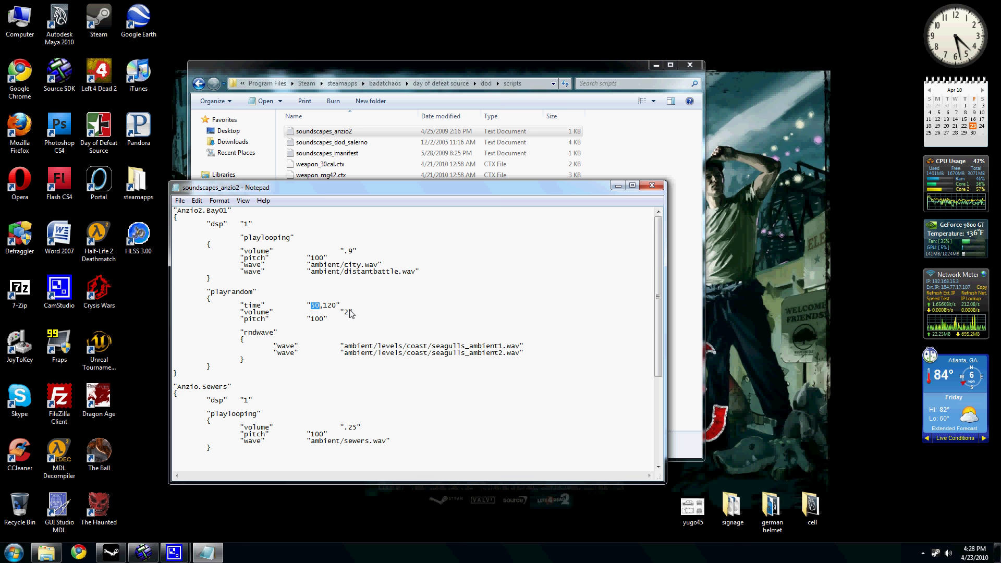
{"action": "mouse_move", "coordinate": [348, 311]}
{"action": "left_mouse_down"}
{"action": "mouse_move", "coordinate": [175, 313]}
{"action": "mouse_move", "coordinate": [339, 316]}
{"action": "left_mouse_up"}
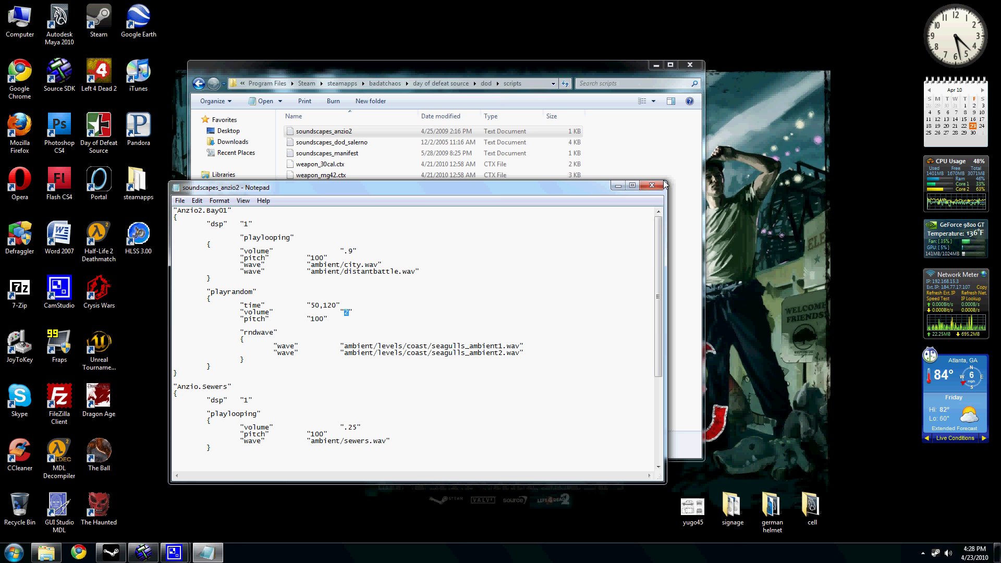
Step: Examine the Anzio.Sewers entry, including the volume and pitch settings of its playlooping and playrandom blocks
{"action": "scroll", "coordinate": [398, 387], "scroll_direction": "down", "scroll_amount": 5}
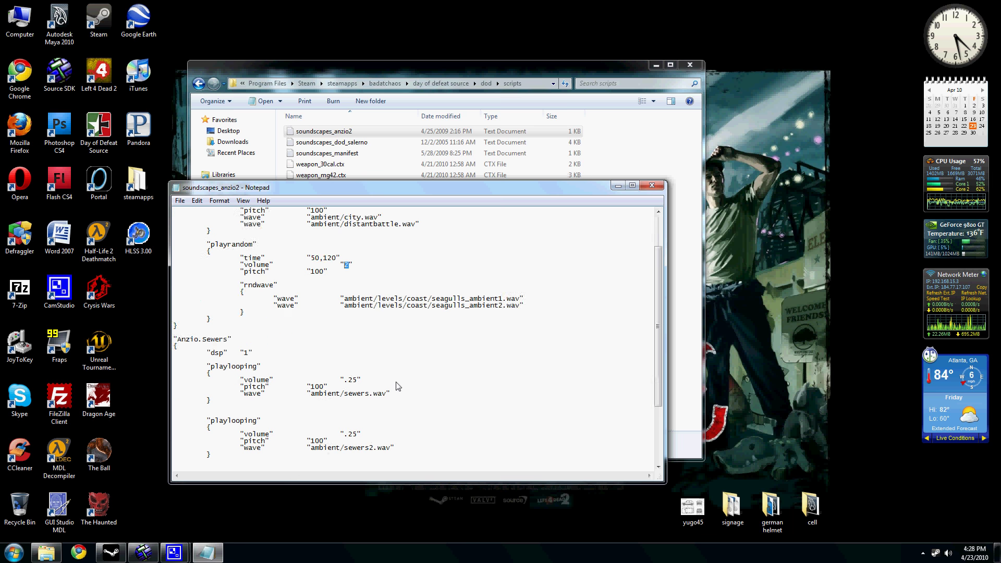
{"action": "scroll", "coordinate": [398, 386], "scroll_direction": "down", "scroll_amount": 2}
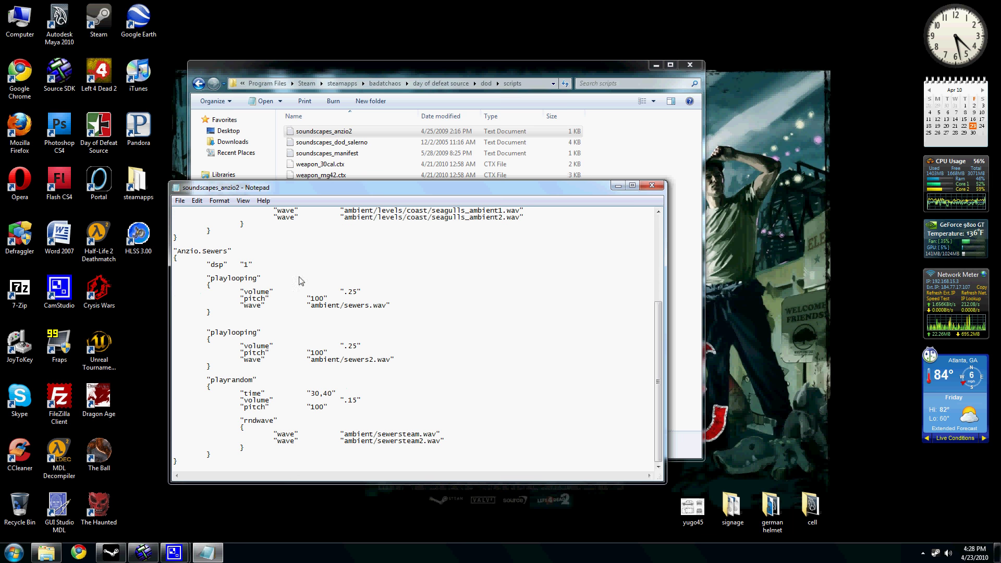
{"action": "left_click_drag", "start_coordinate": [219, 271], "coordinate": [391, 447]}
{"action": "left_click", "coordinate": [415, 432]}
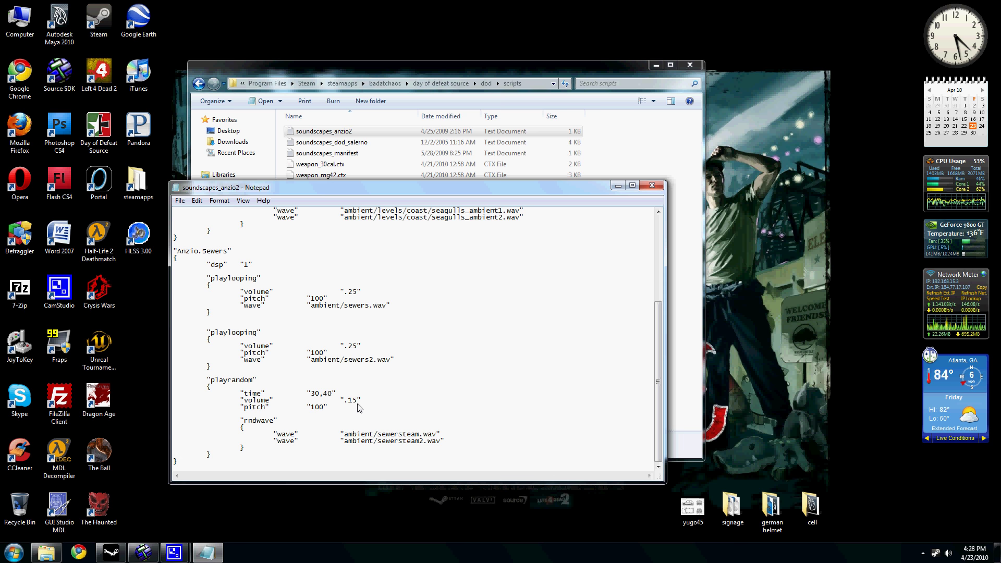
{"action": "left_click_drag", "start_coordinate": [358, 401], "coordinate": [349, 402]}
{"action": "left_click_drag", "start_coordinate": [332, 352], "coordinate": [361, 347]}
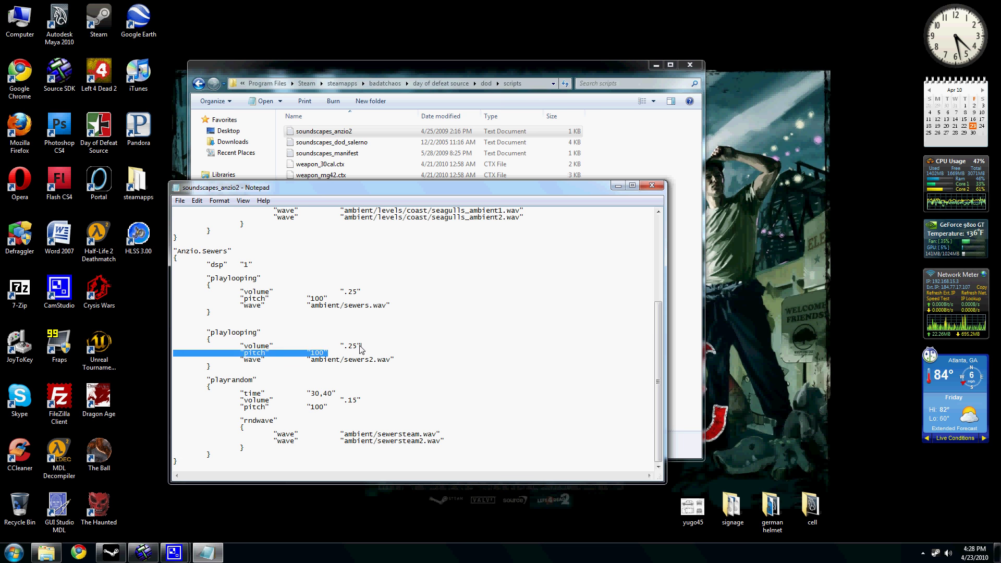
Step: Recheck the playrandom volume in Anzio2.Bay01 and compare that entry with Anzio.Sewers
{"action": "scroll", "coordinate": [361, 347], "scroll_direction": "up", "scroll_amount": 7}
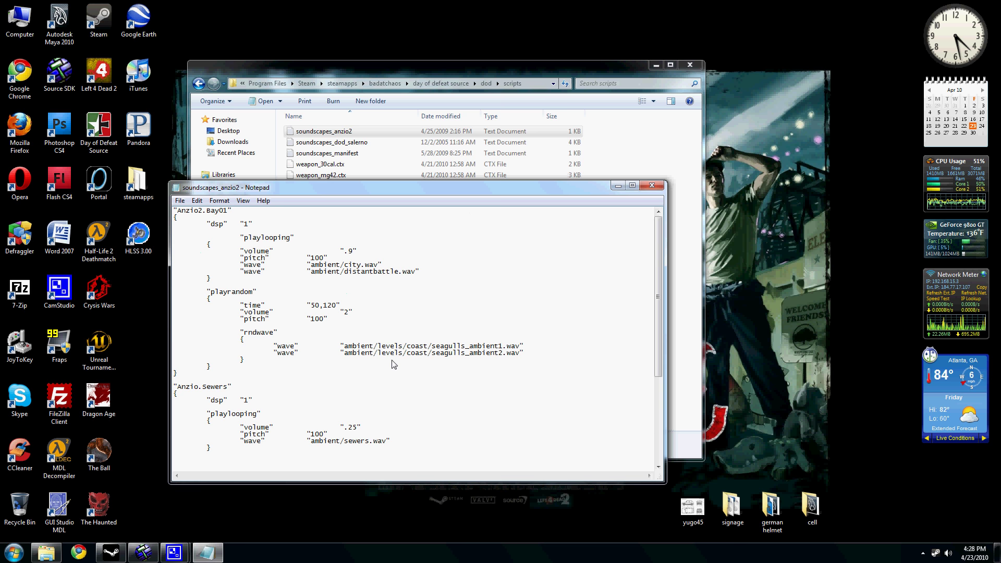
{"action": "left_click_drag", "start_coordinate": [352, 310], "coordinate": [342, 306]}
{"action": "left_click", "coordinate": [356, 309]}
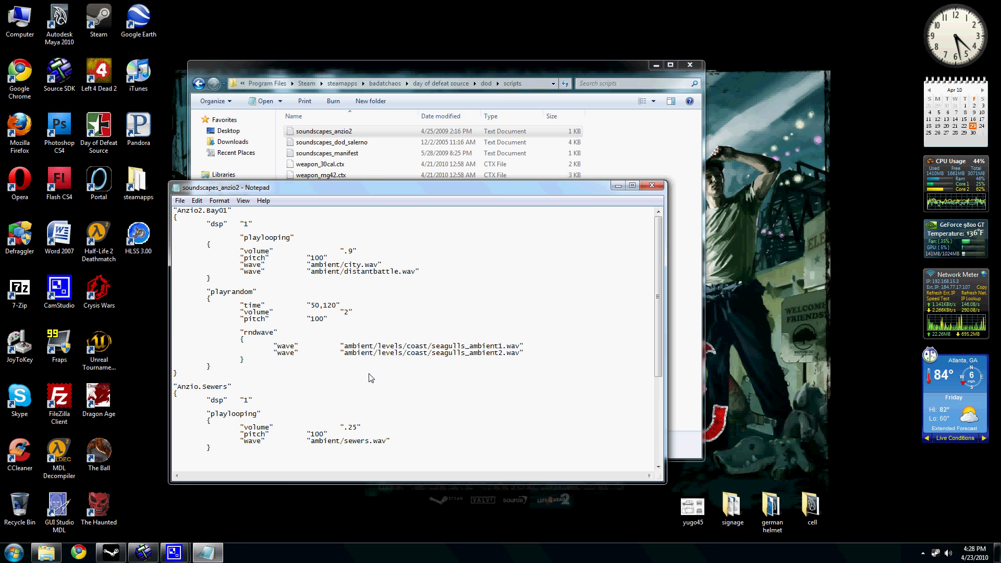
{"action": "scroll", "coordinate": [374, 377], "scroll_direction": "down", "scroll_amount": 2}
{"action": "scroll", "coordinate": [373, 377], "scroll_direction": "up", "scroll_amount": 2}
{"action": "scroll", "coordinate": [374, 377], "scroll_direction": "down", "scroll_amount": 2}
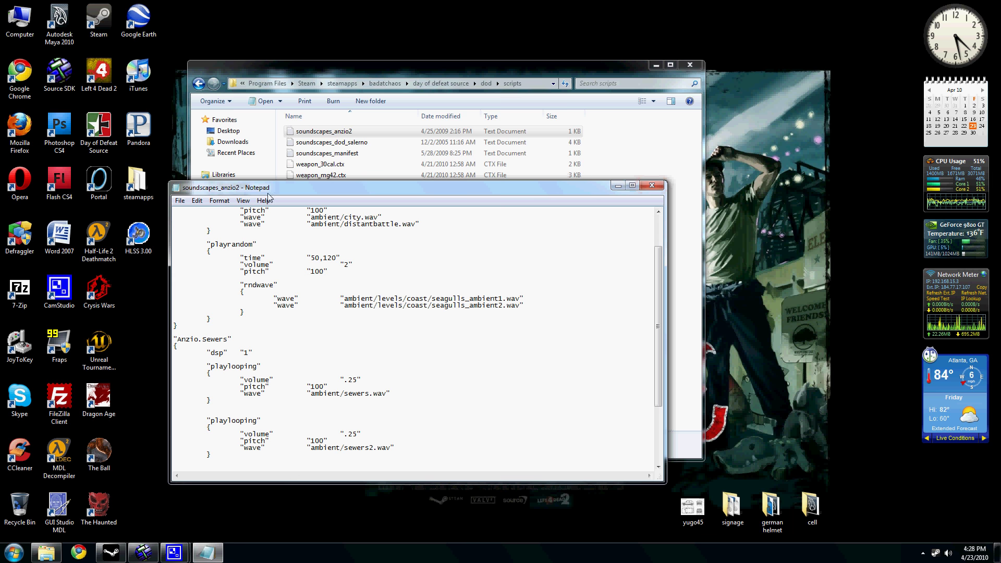
Step: Close the soundscapes_anzio2 file and check where the dod folder sits in the scripts folder's path
{"action": "left_click", "coordinate": [652, 187]}
{"action": "left_click", "coordinate": [434, 85]}
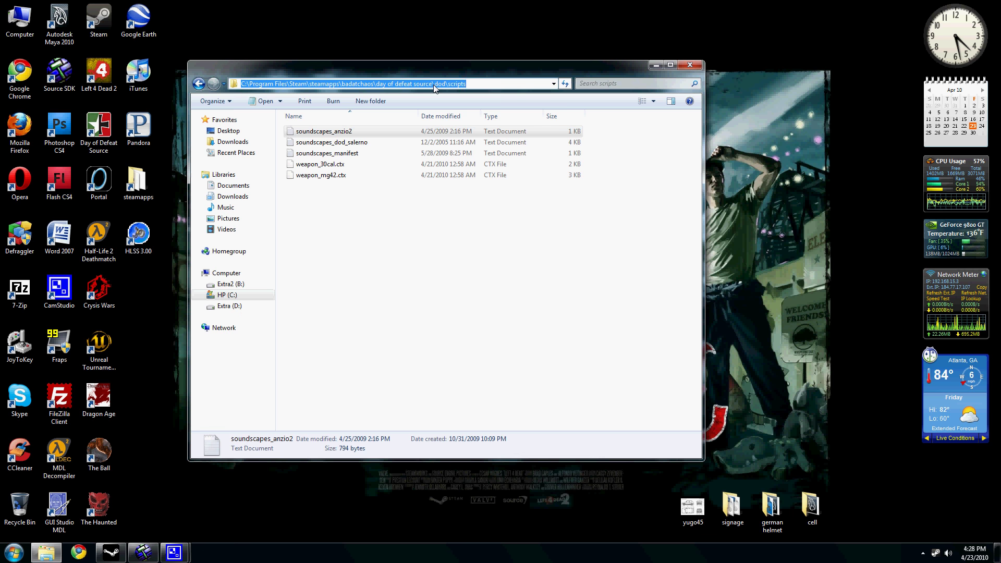
{"action": "left_click_drag", "start_coordinate": [435, 85], "coordinate": [448, 86]}
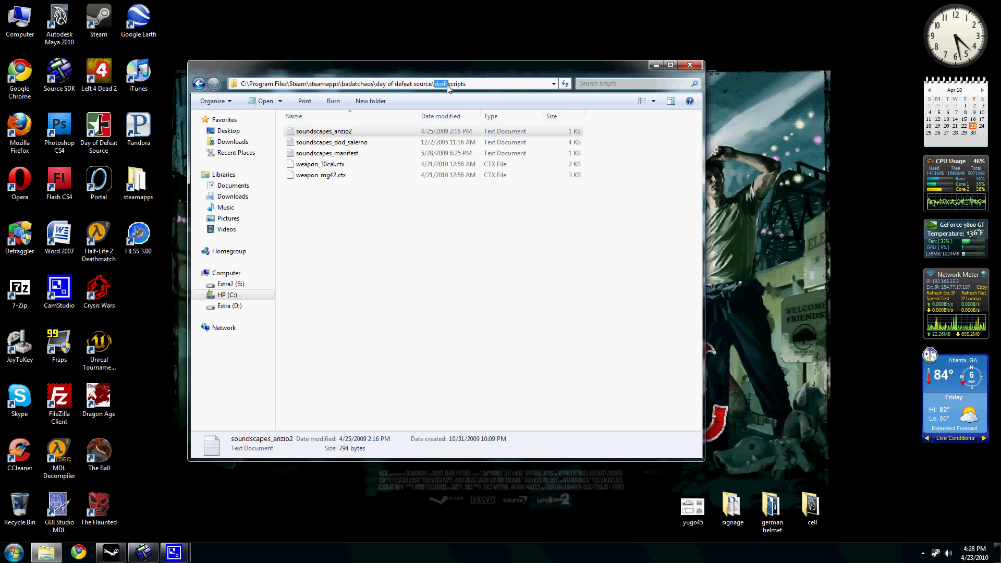
{"action": "key", "text": "Escape"}
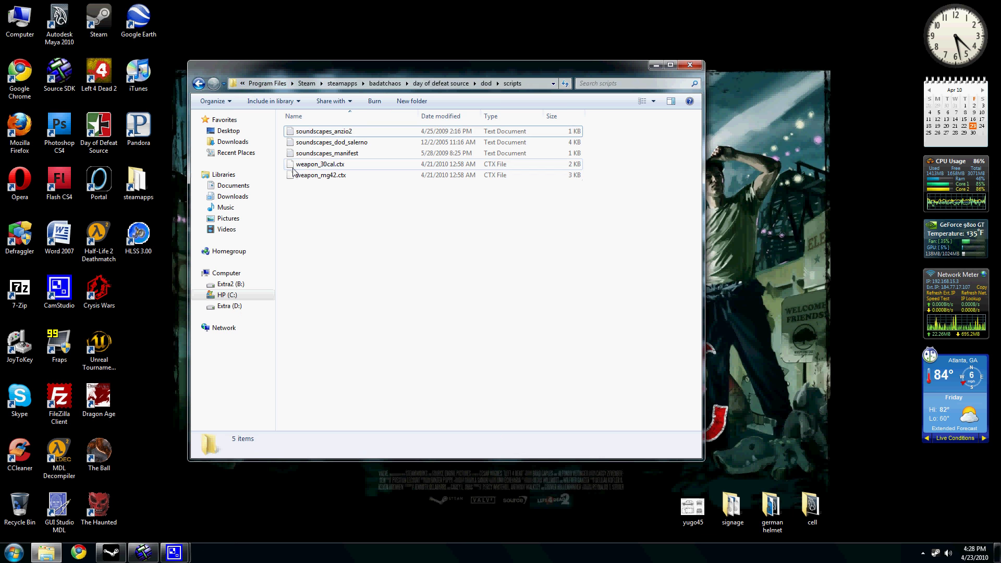
Step: Open the soundscapes_manifest text file and examine its list of registered soundscape script files
{"action": "double_click", "coordinate": [346, 152]}
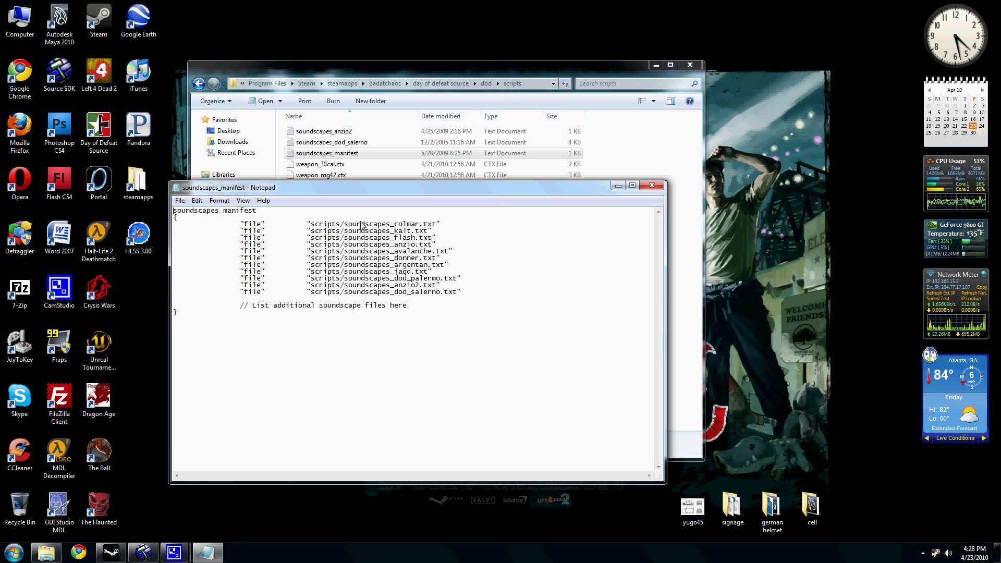
{"action": "left_click_drag", "start_coordinate": [174, 223], "coordinate": [461, 278]}
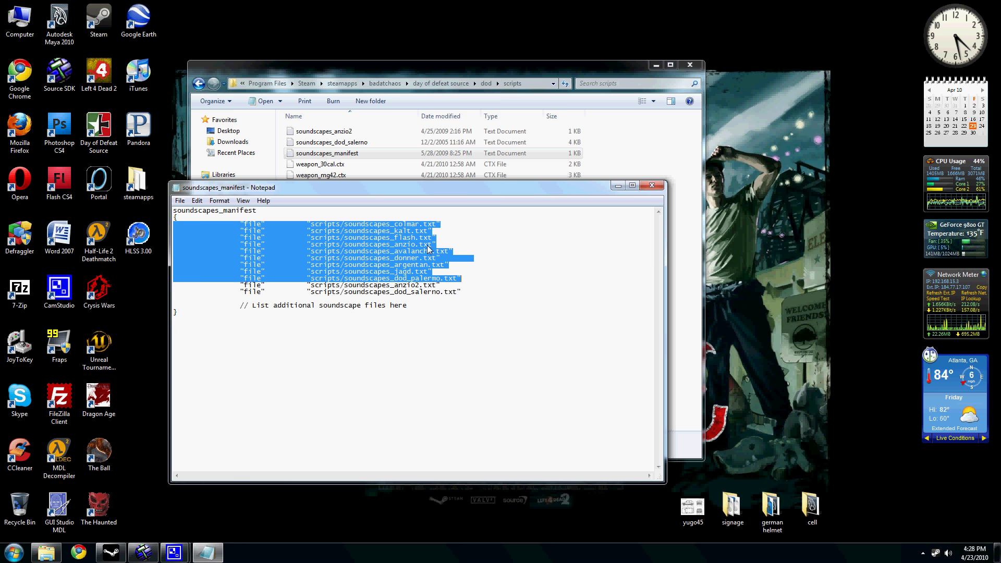
{"action": "left_click", "coordinate": [454, 295]}
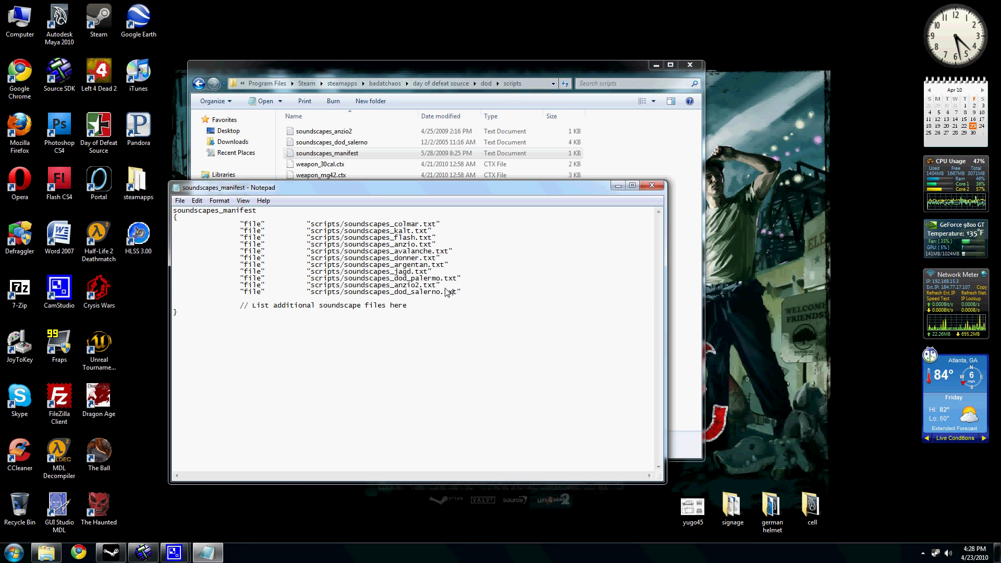
Step: Check the soundscapes_anzio2.txt entry in the manifest, and close the file and the scripts folder
{"action": "left_click_drag", "start_coordinate": [441, 285], "coordinate": [302, 291]}
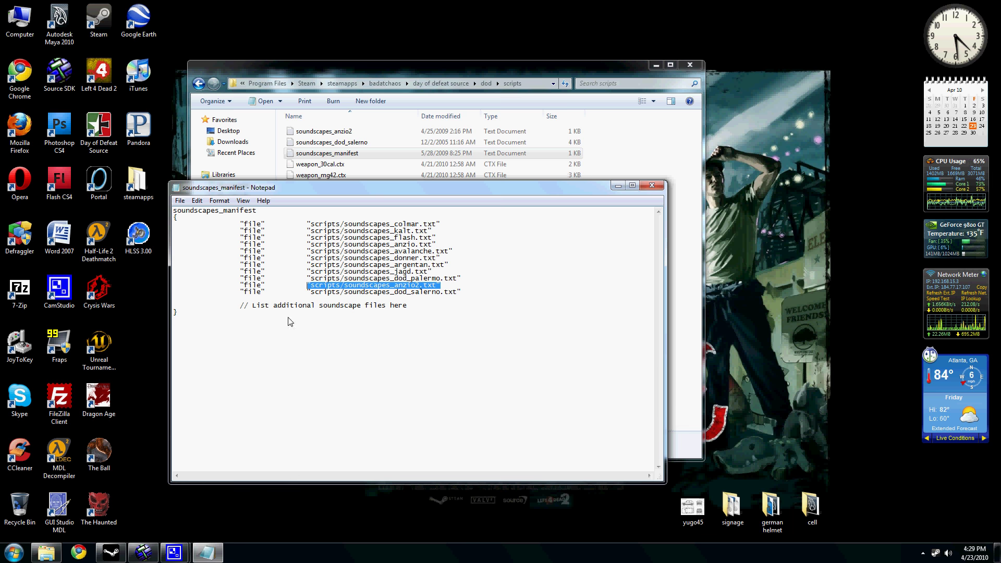
{"action": "left_click", "coordinate": [654, 183]}
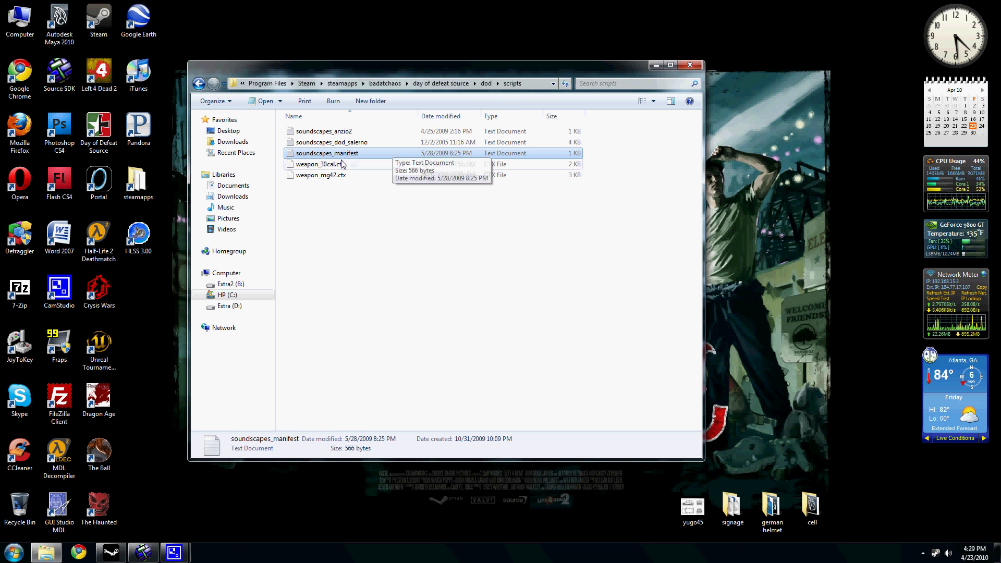
{"action": "left_click", "coordinate": [690, 65]}
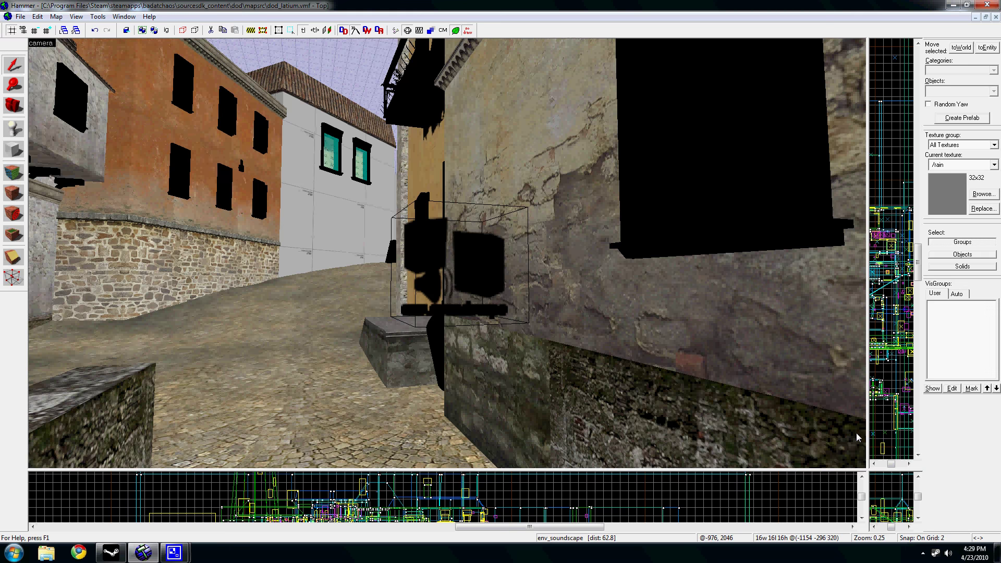
Step: Enlarge the 3D camera view and tour dod_latium from the env_soundscape entity to the bridge and the Nuovo Fiore building
{"action": "left_click_drag", "start_coordinate": [865, 473], "coordinate": [864, 486]}
{"action": "left_click", "coordinate": [9, 109]}
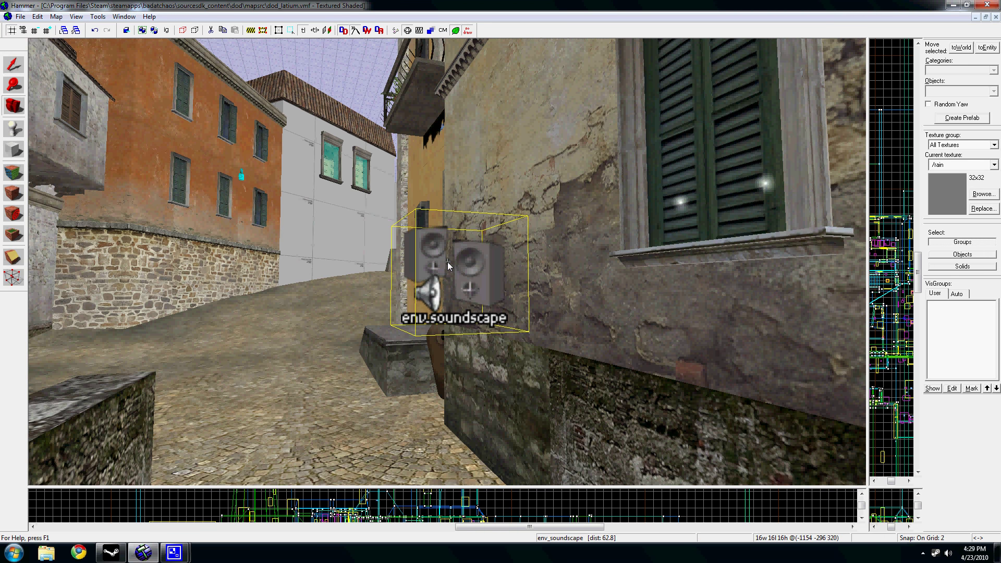
{"action": "key", "text": "z"}
{"action": "key", "text": "w"}
{"action": "key", "text": "w"}
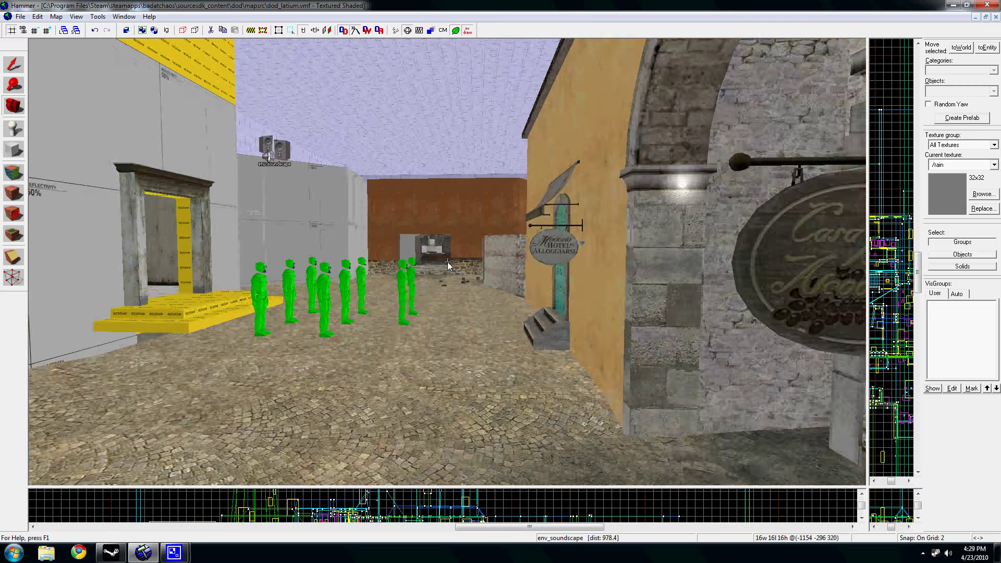
{"action": "key", "text": "w"}
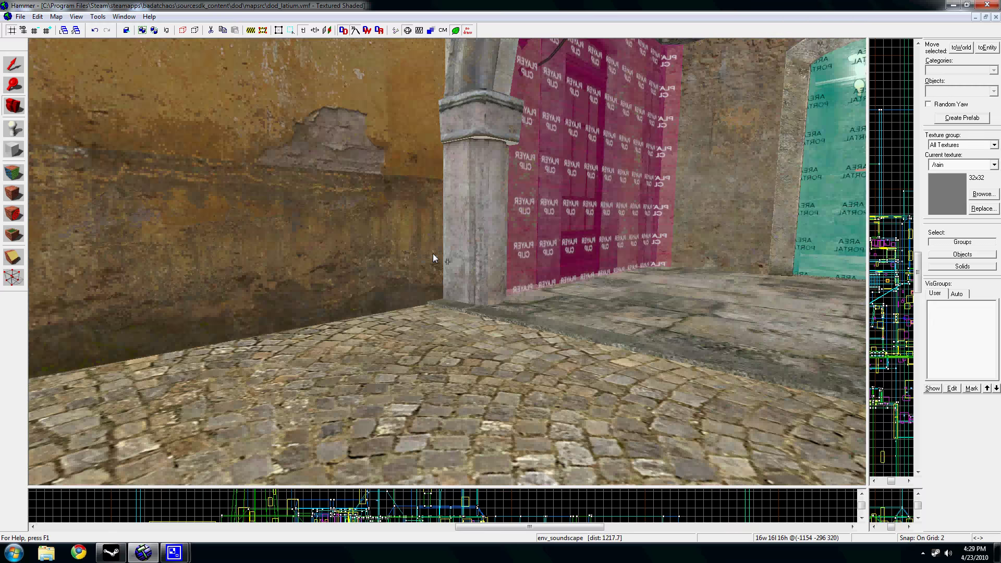
{"action": "key", "text": "w"}
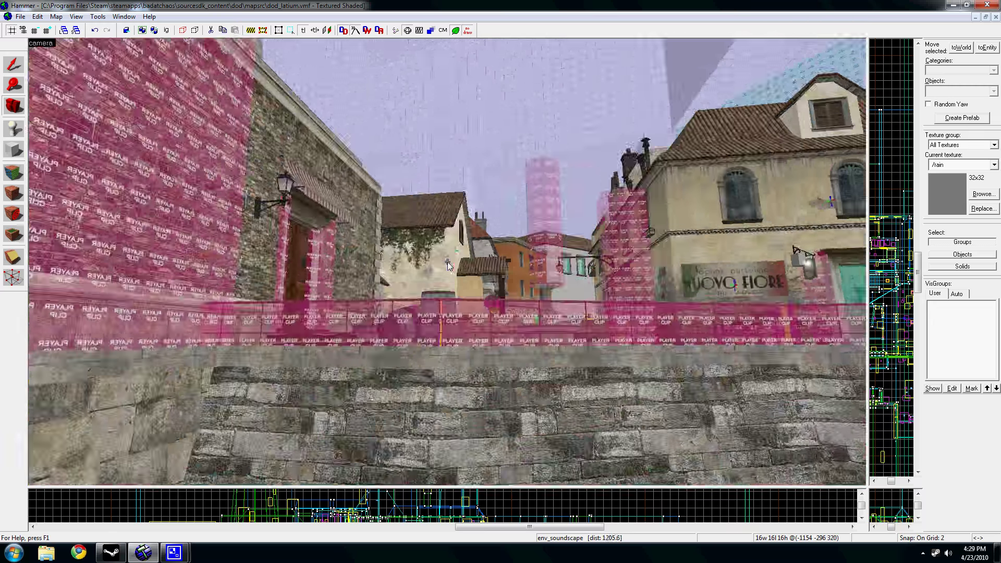
{"action": "key", "text": "s"}
{"action": "key", "text": "d"}
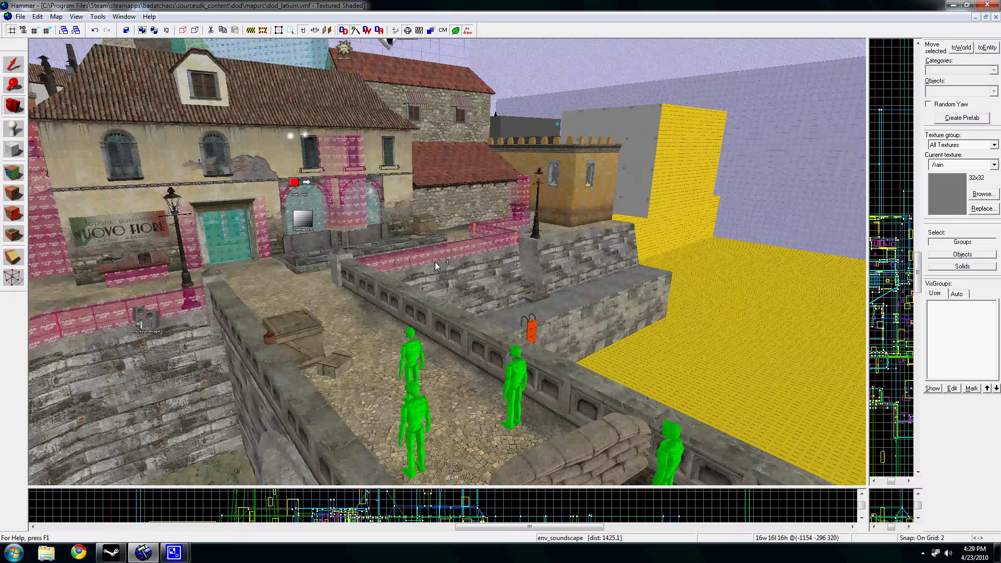
{"action": "key", "text": "w"}
{"action": "key", "text": "a"}
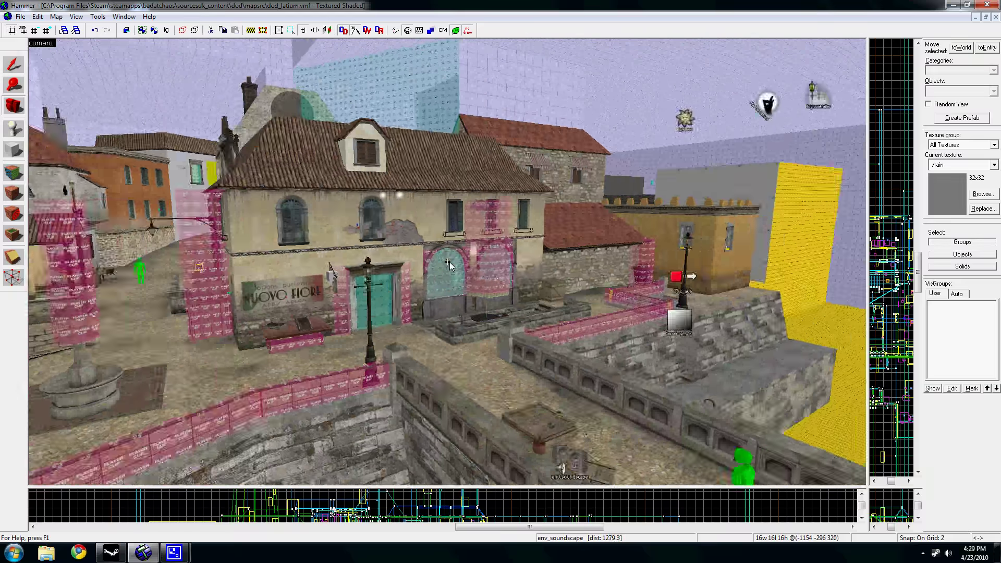
{"action": "key", "text": "d"}
{"action": "key", "text": "w"}
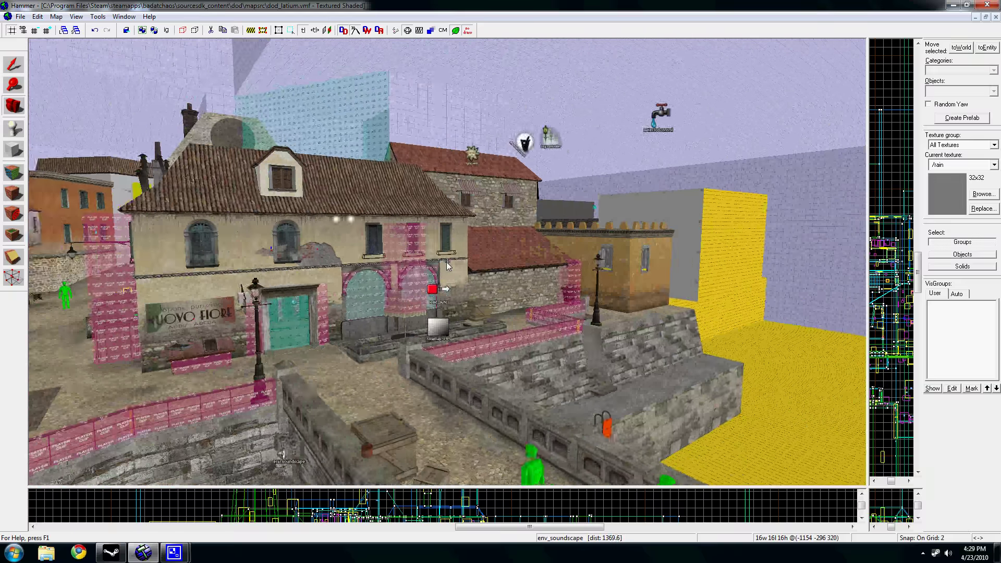
Step: Look over the streets, the breached wall, the fountain square and the canal of dod_latium in the 3D view
{"action": "key", "text": "w"}
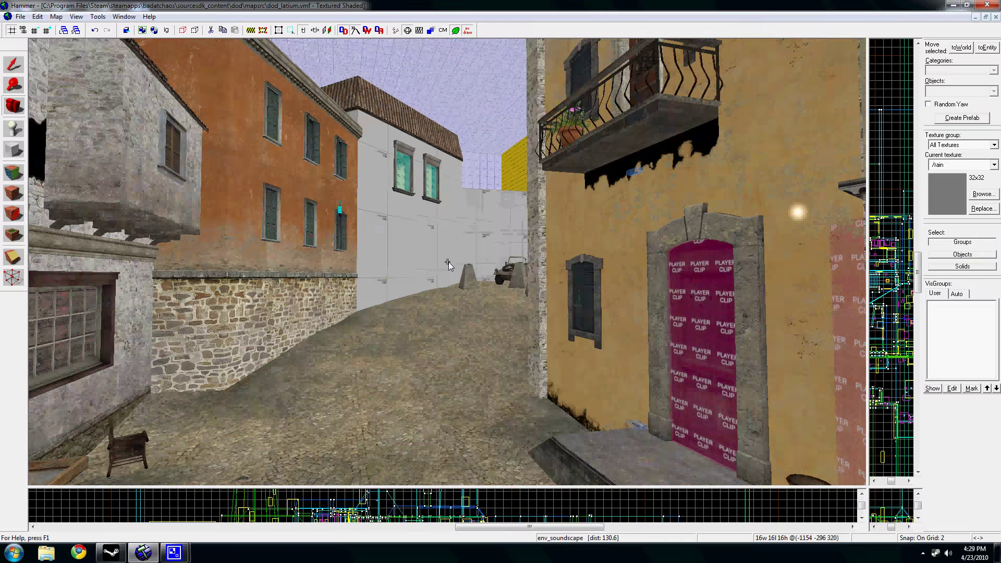
{"action": "key", "text": "w"}
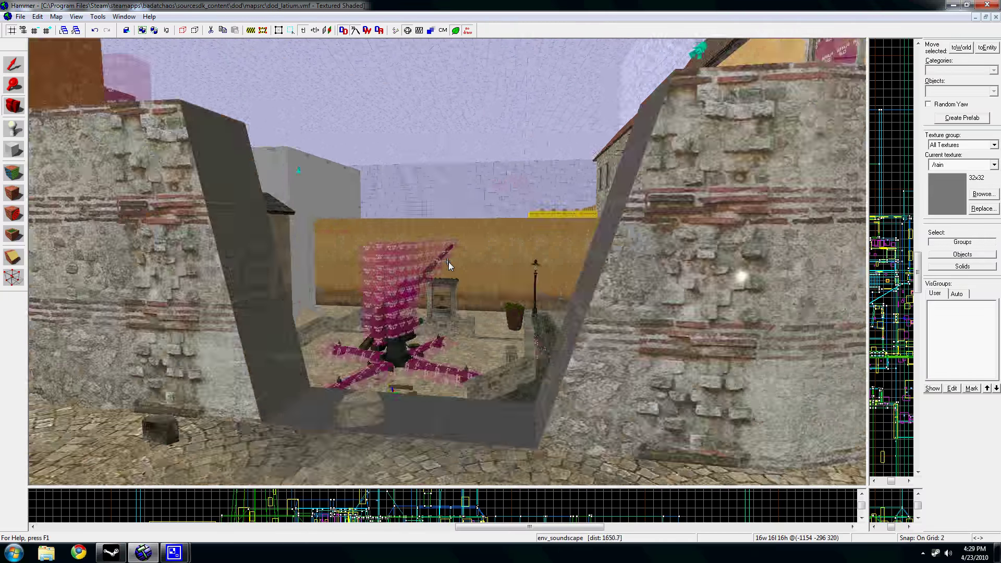
{"action": "key", "text": "w"}
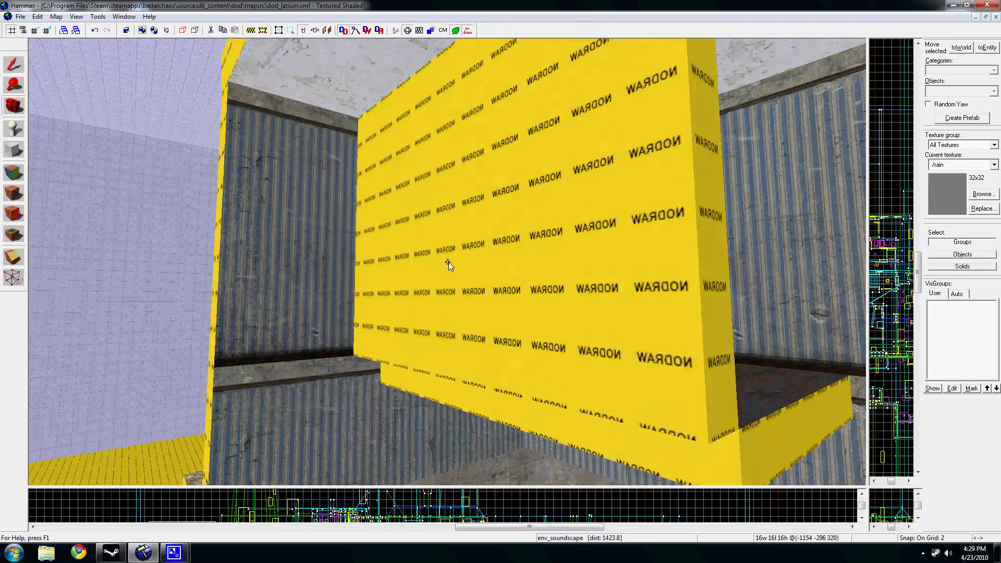
{"action": "key", "text": "w"}
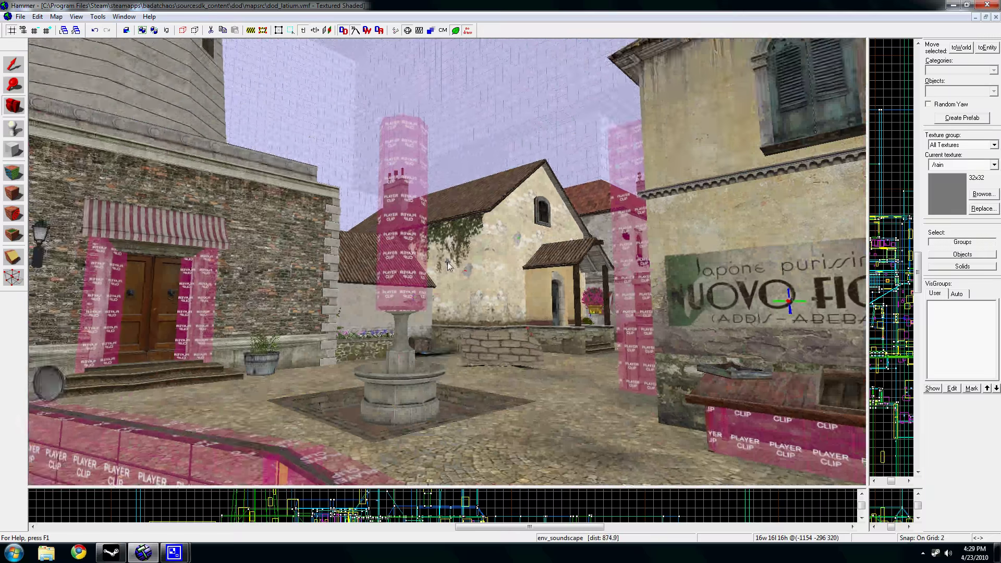
{"action": "key", "text": "s"}
{"action": "key", "text": "w"}
{"action": "key", "text": "w"}
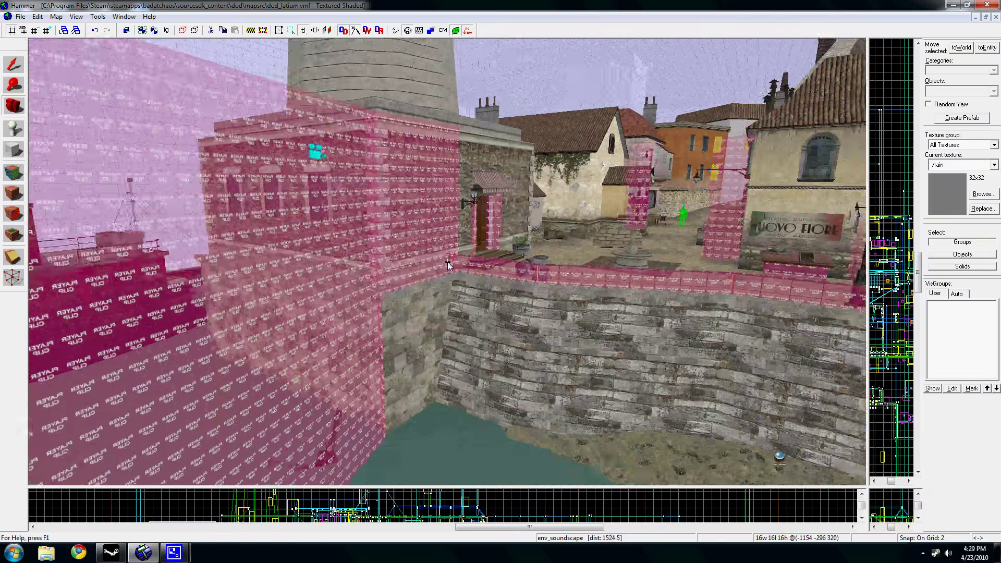
{"action": "key", "text": "w"}
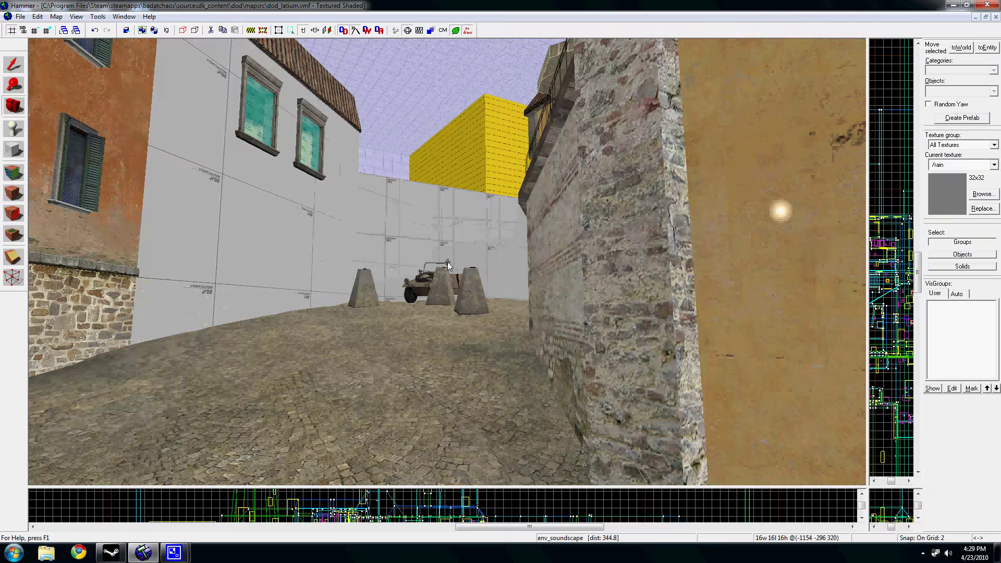
{"action": "key", "text": "w"}
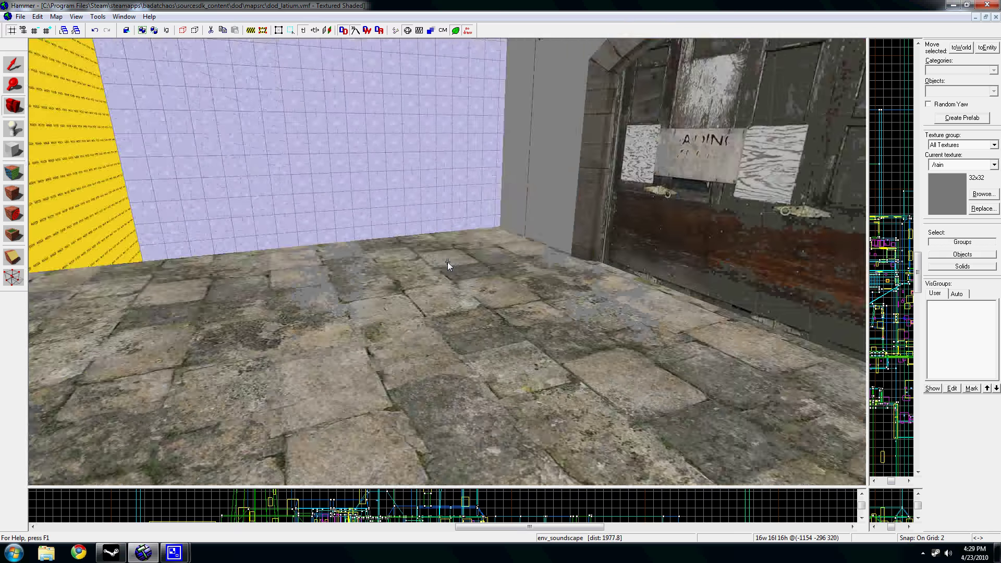
{"action": "key", "text": "w"}
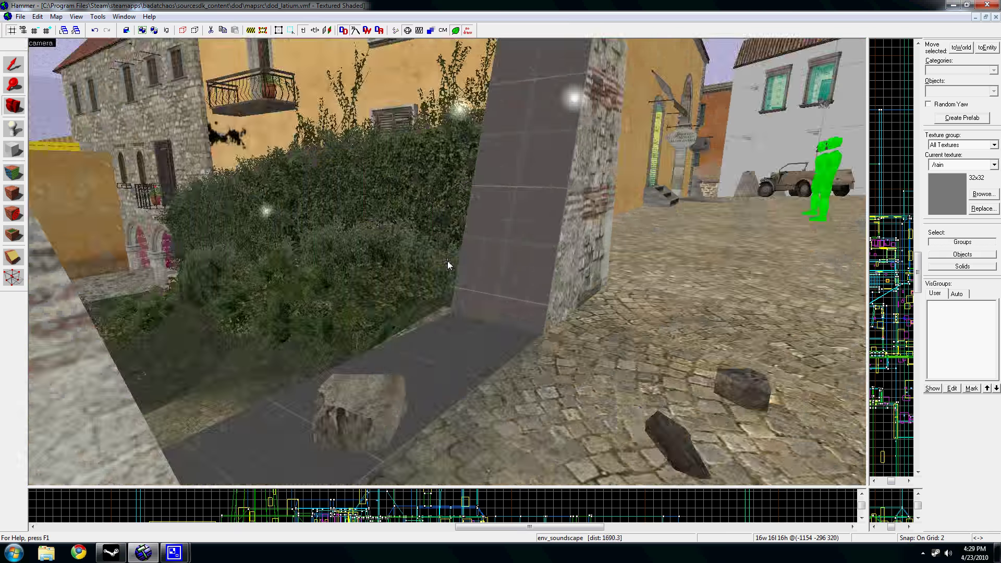
{"action": "key", "text": "w"}
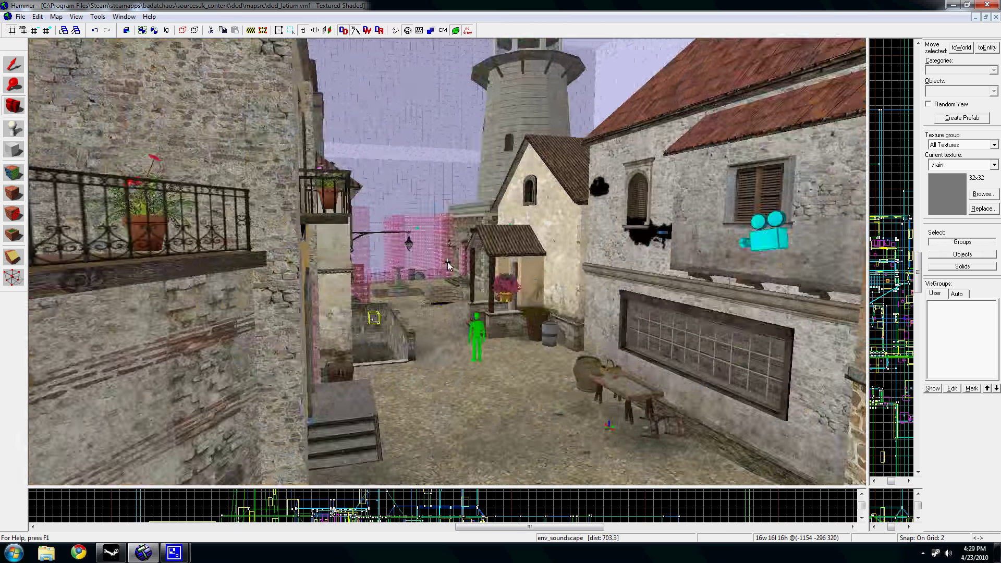
{"action": "key", "text": "d"}
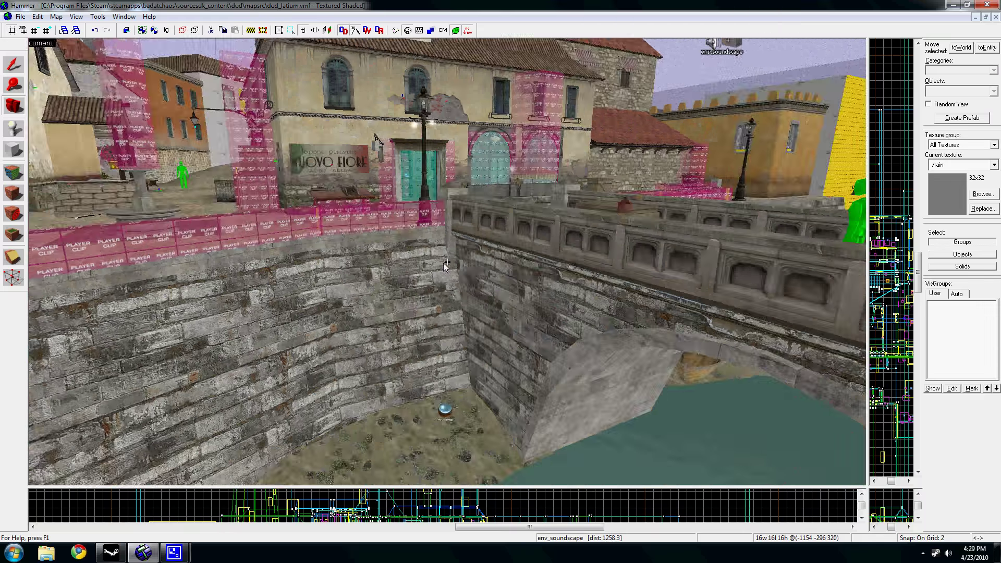
{"action": "key", "text": "s"}
{"action": "key", "text": "z"}
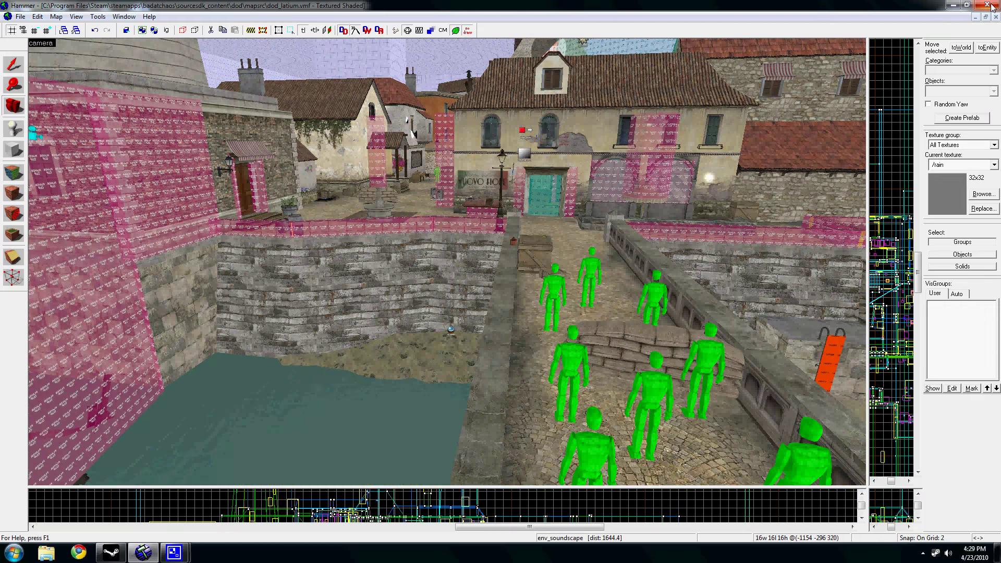
Step: Close the Hammer editor along with the dod_latium map
{"action": "left_click", "coordinate": [988, 4]}
{"action": "left_click", "coordinate": [511, 312]}
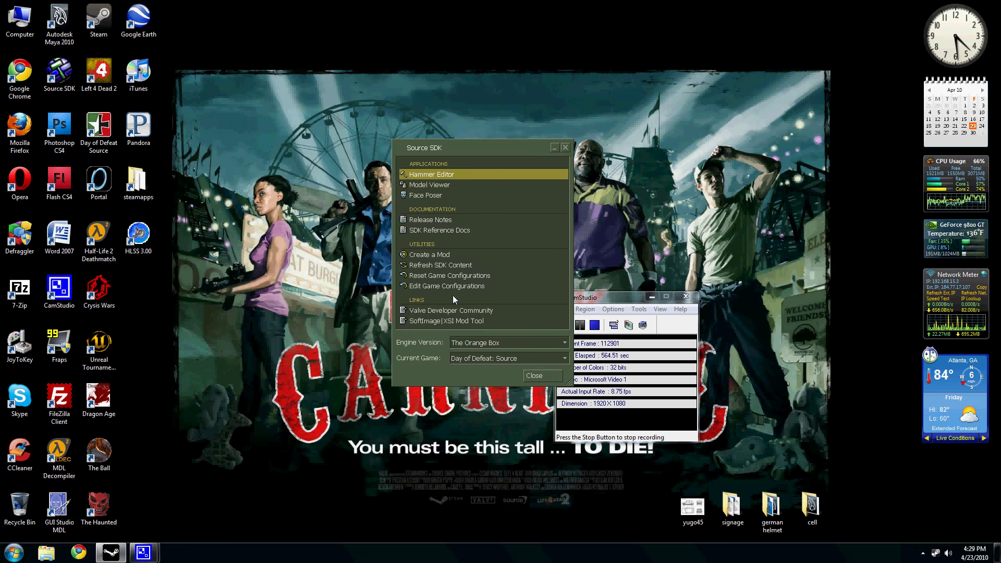
{"action": "left_click", "coordinate": [603, 301]}
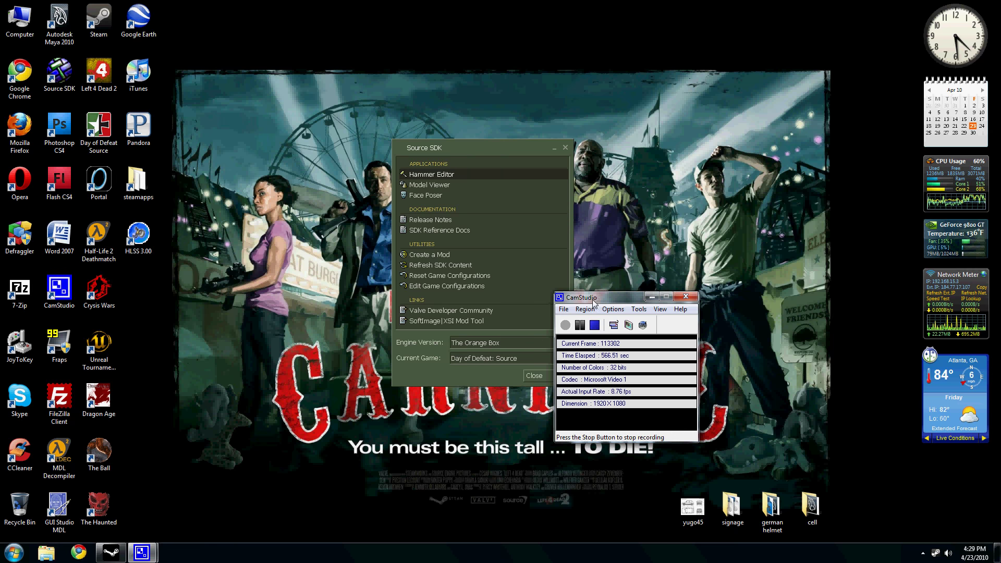